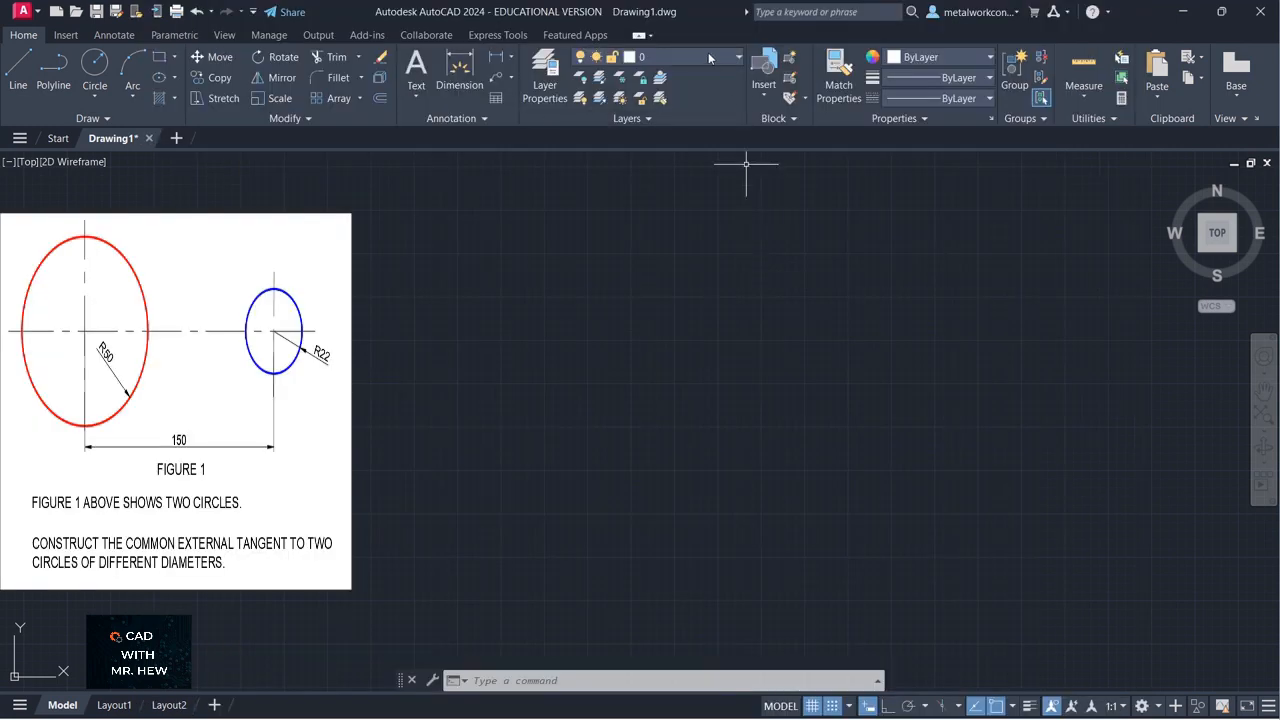
Create a new layer named construction in the layer properties manager
left_click(547, 78)
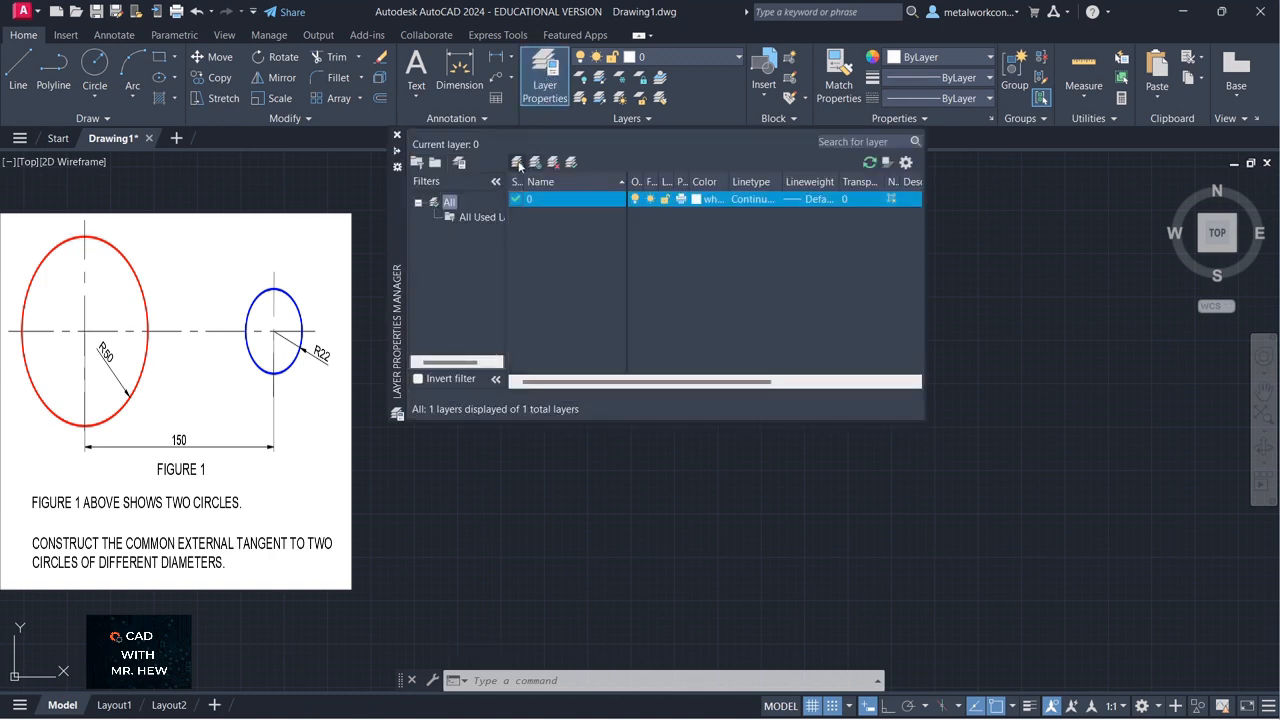
left_click(518, 163)
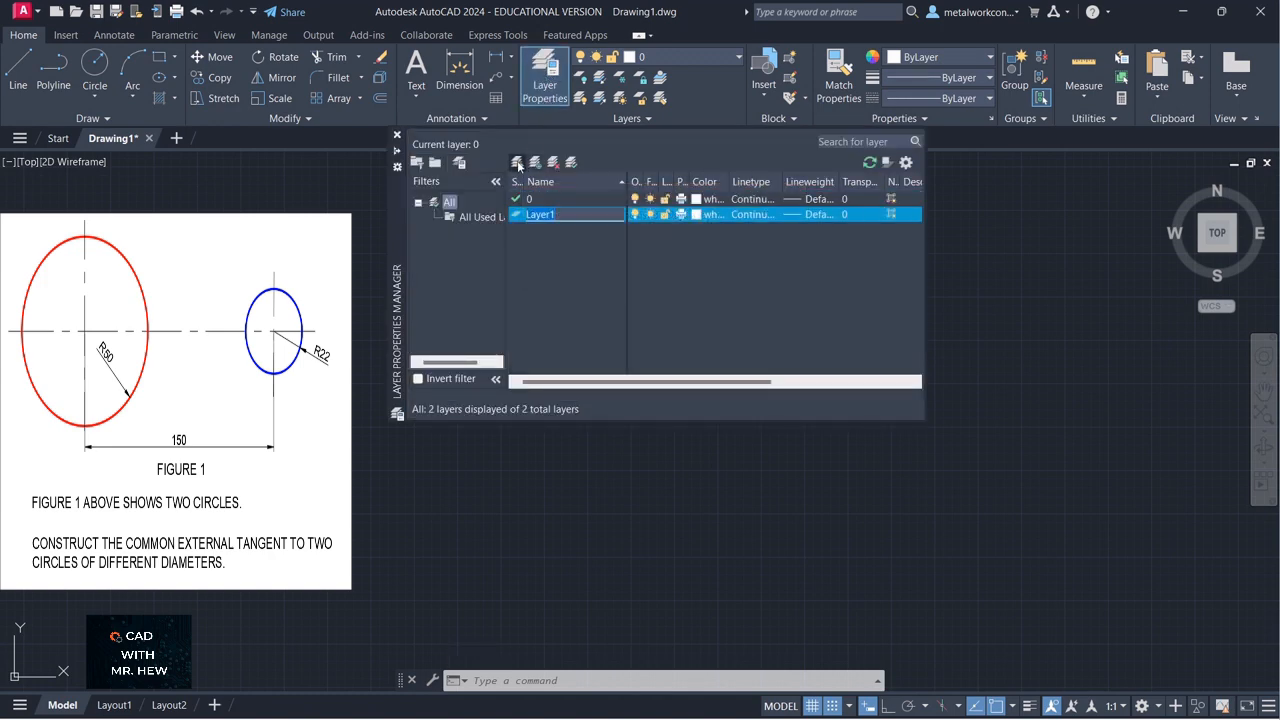
type("construction")
Create a layer named outline and set its lineweight to 0.30 mm
left_click(516, 164)
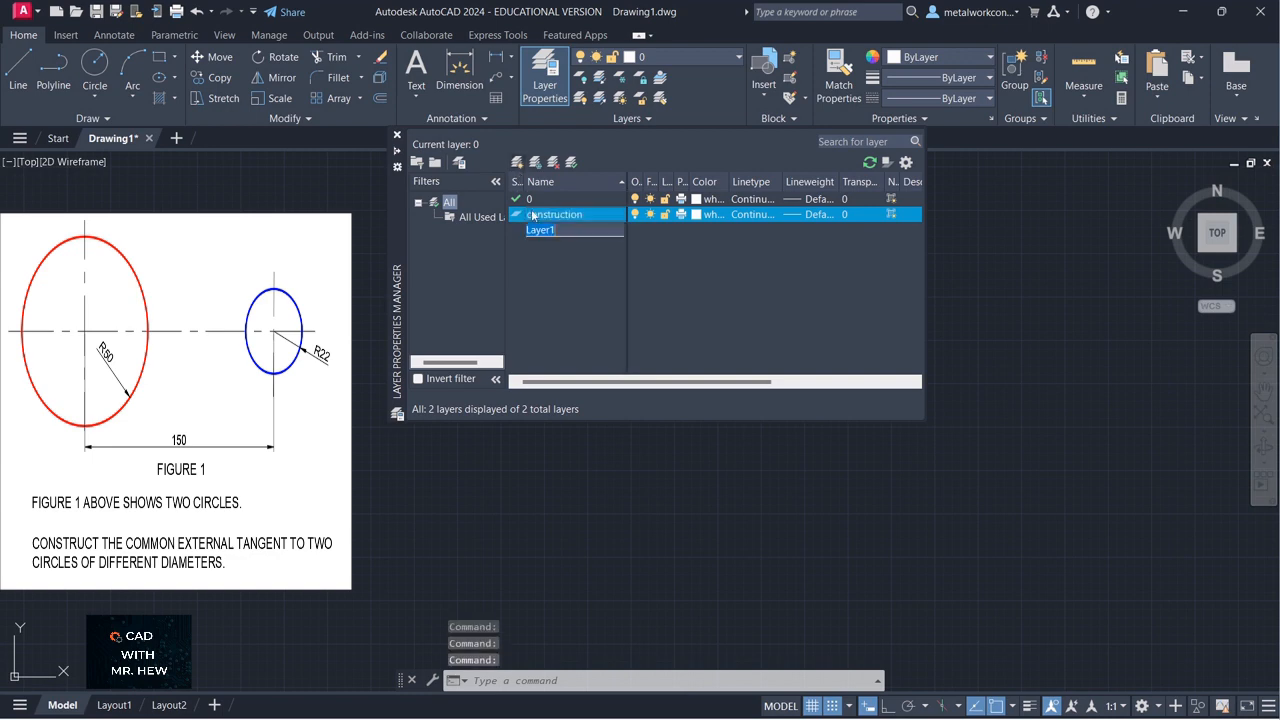
type("outline")
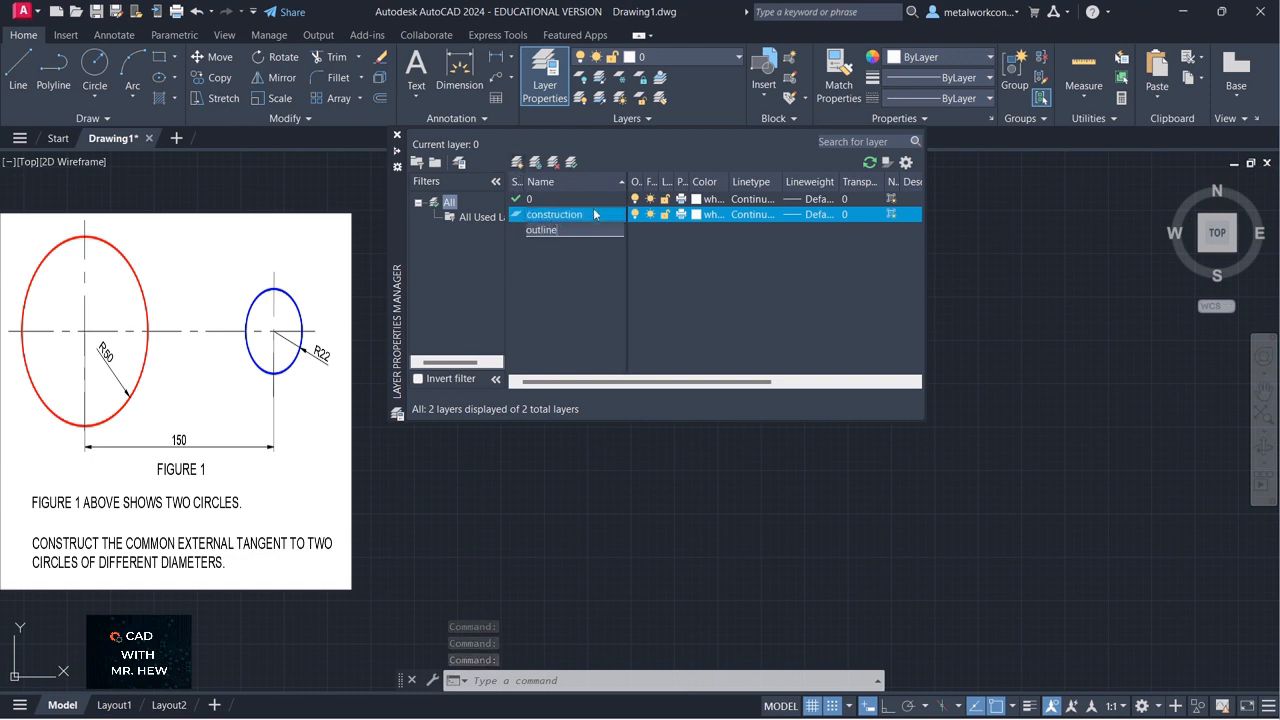
key("Return")
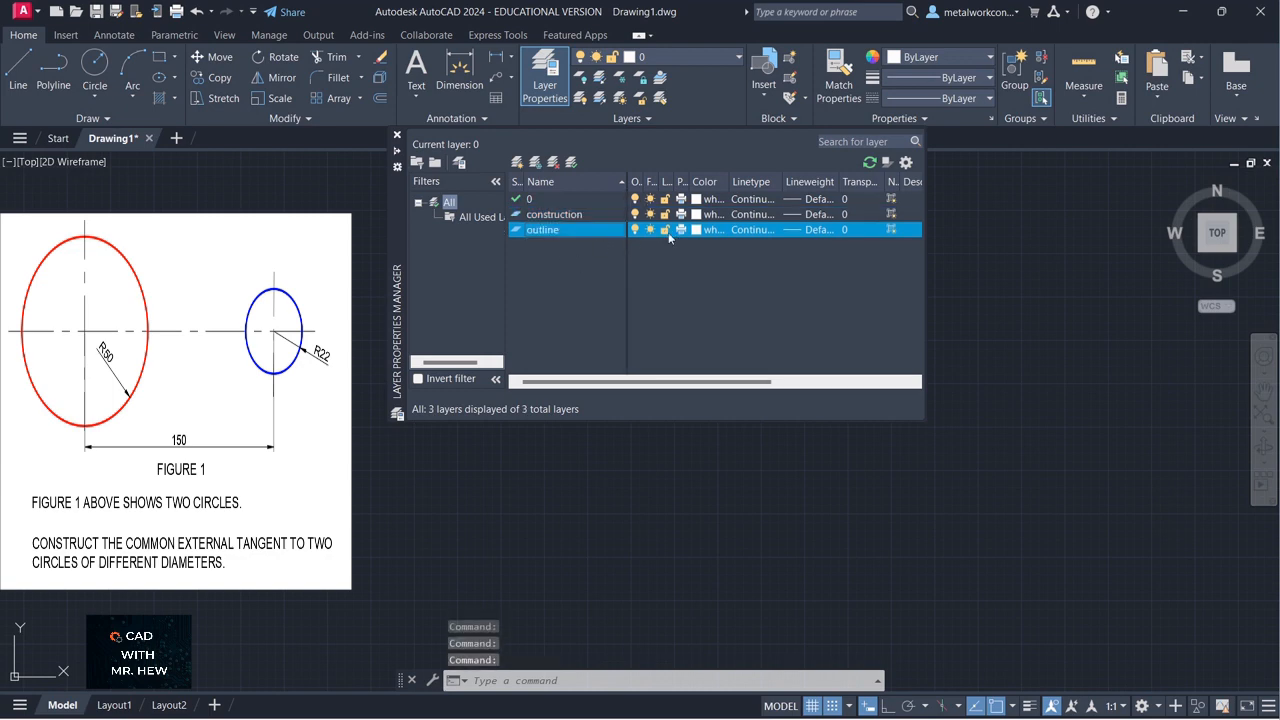
left_click(801, 232)
scroll(632, 275, "down", 3)
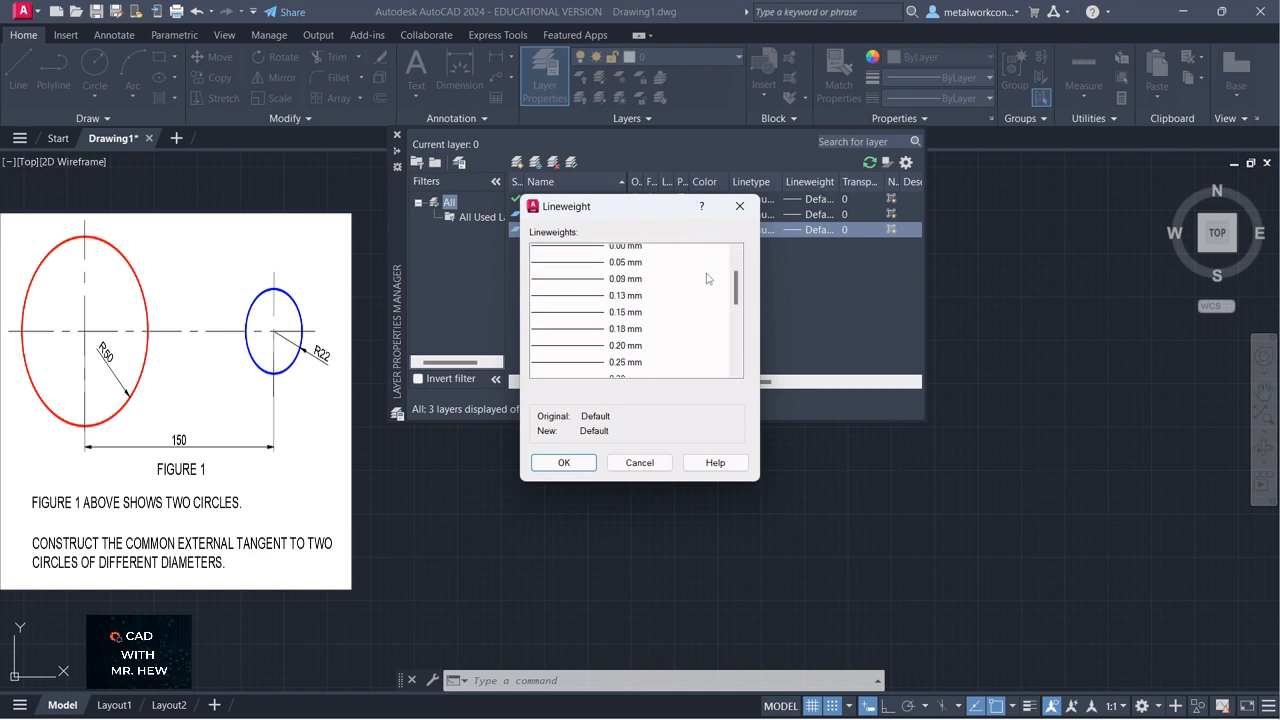
left_click(573, 253)
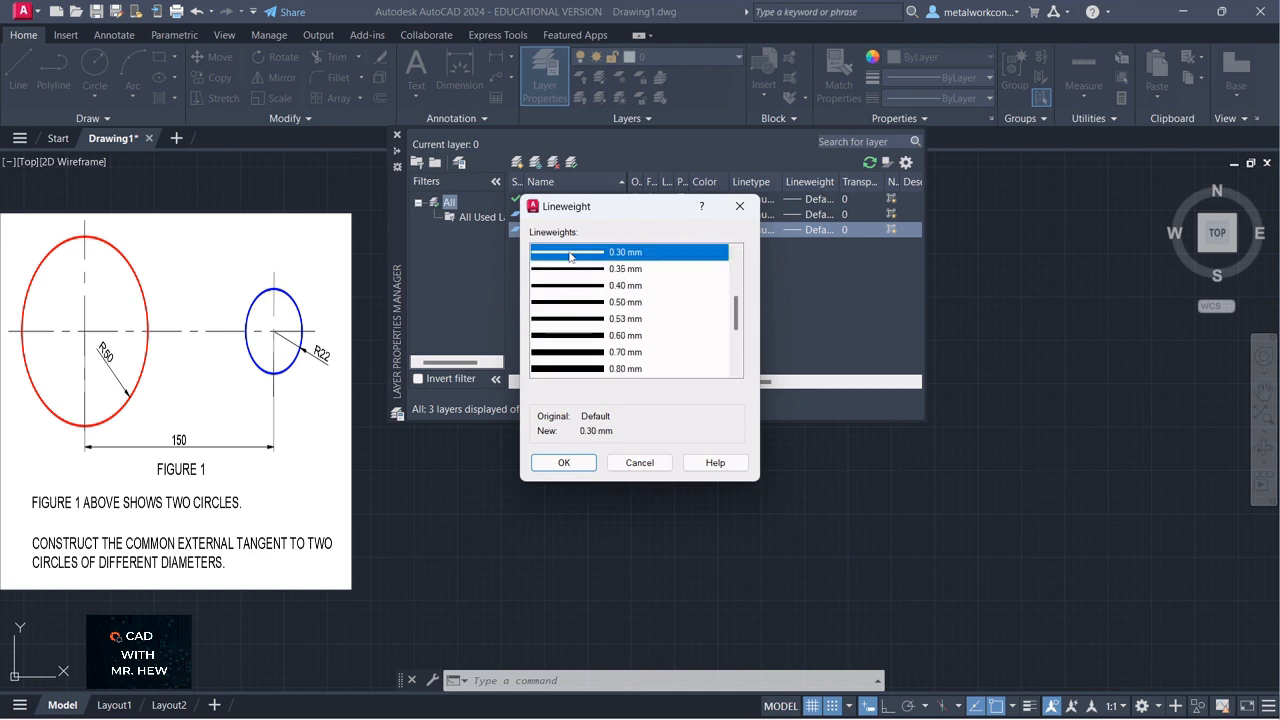
left_click(564, 463)
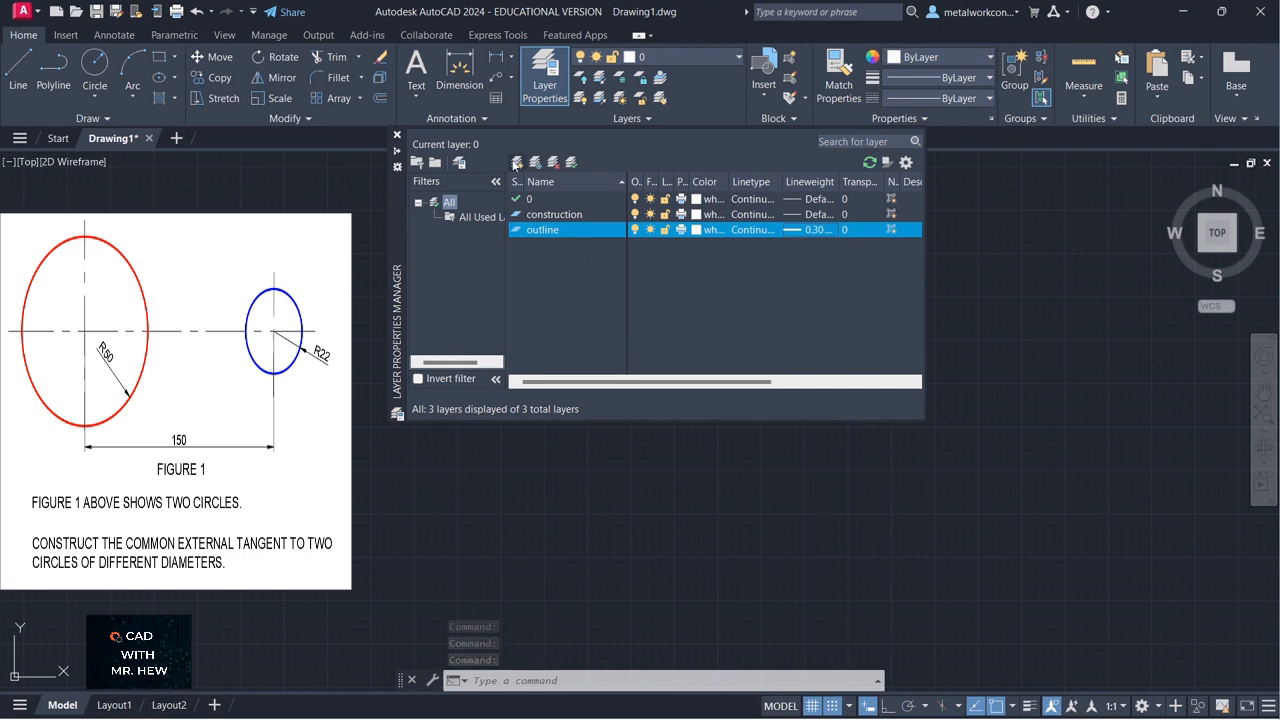
Create a layer named text and set its lineweight to Default
left_click(517, 163)
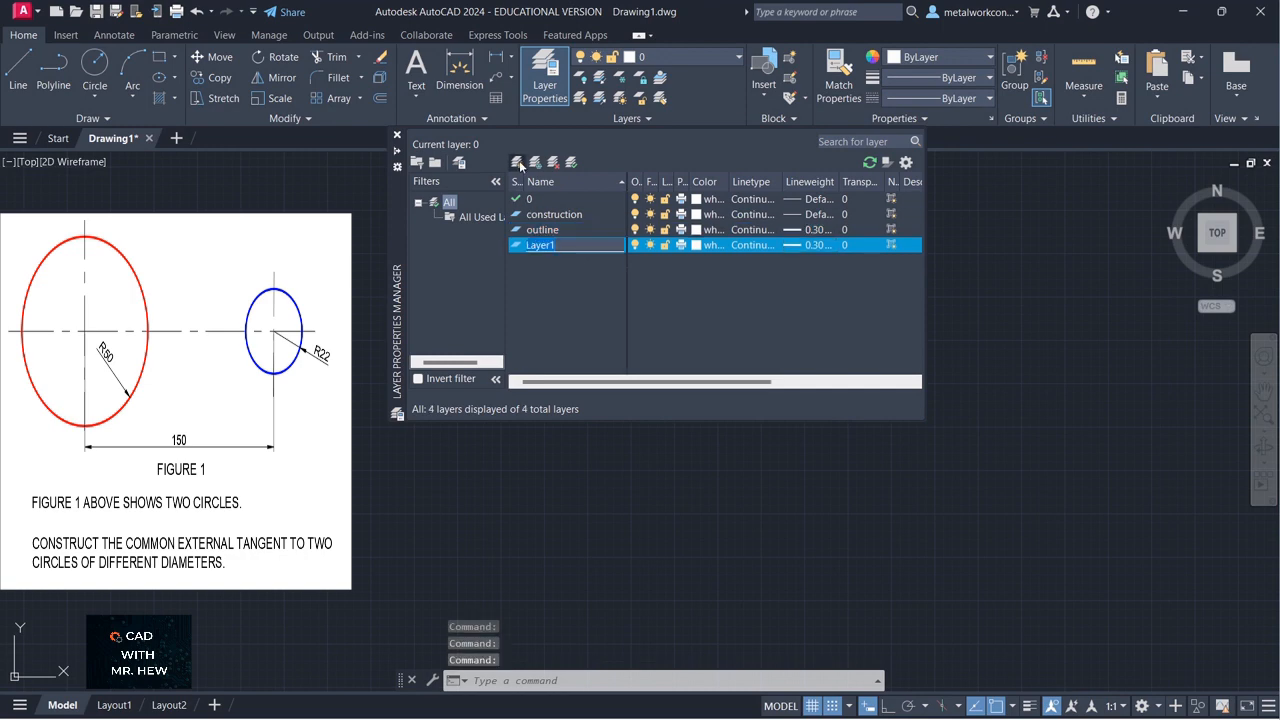
type("text")
left_click(816, 247)
left_click(816, 247)
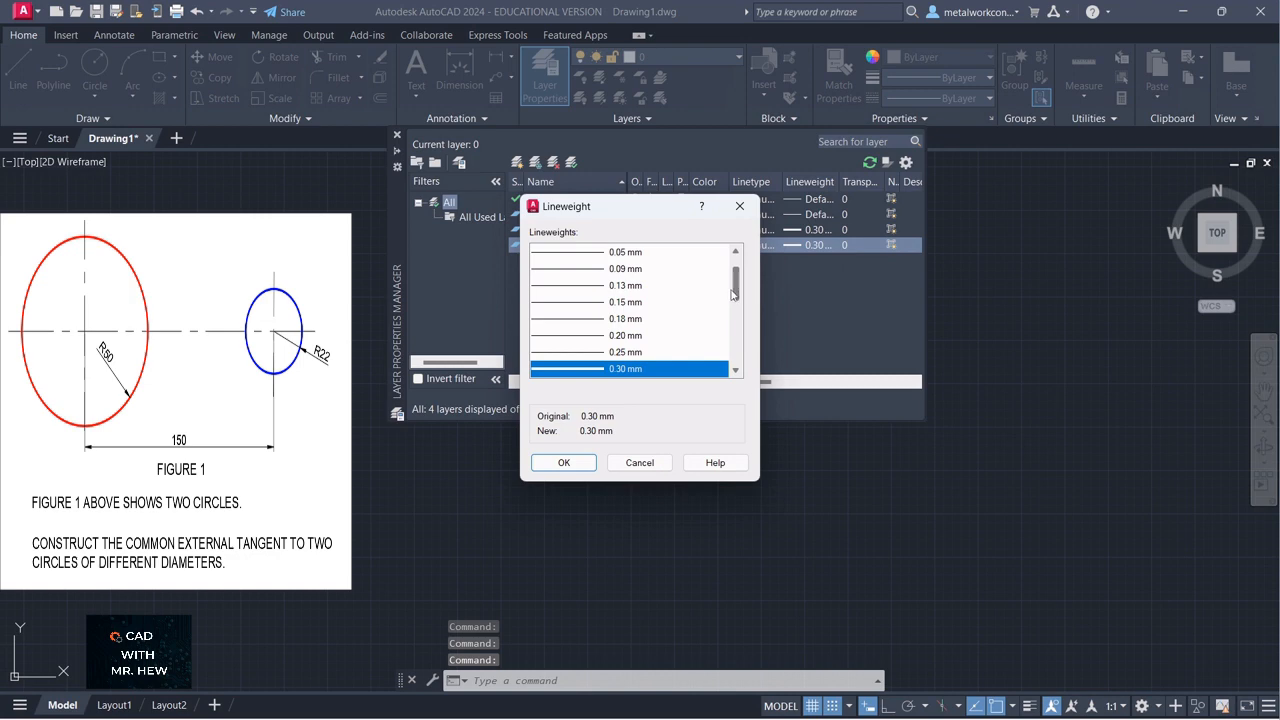
left_click_drag(733, 294, 709, 265)
left_click(623, 253)
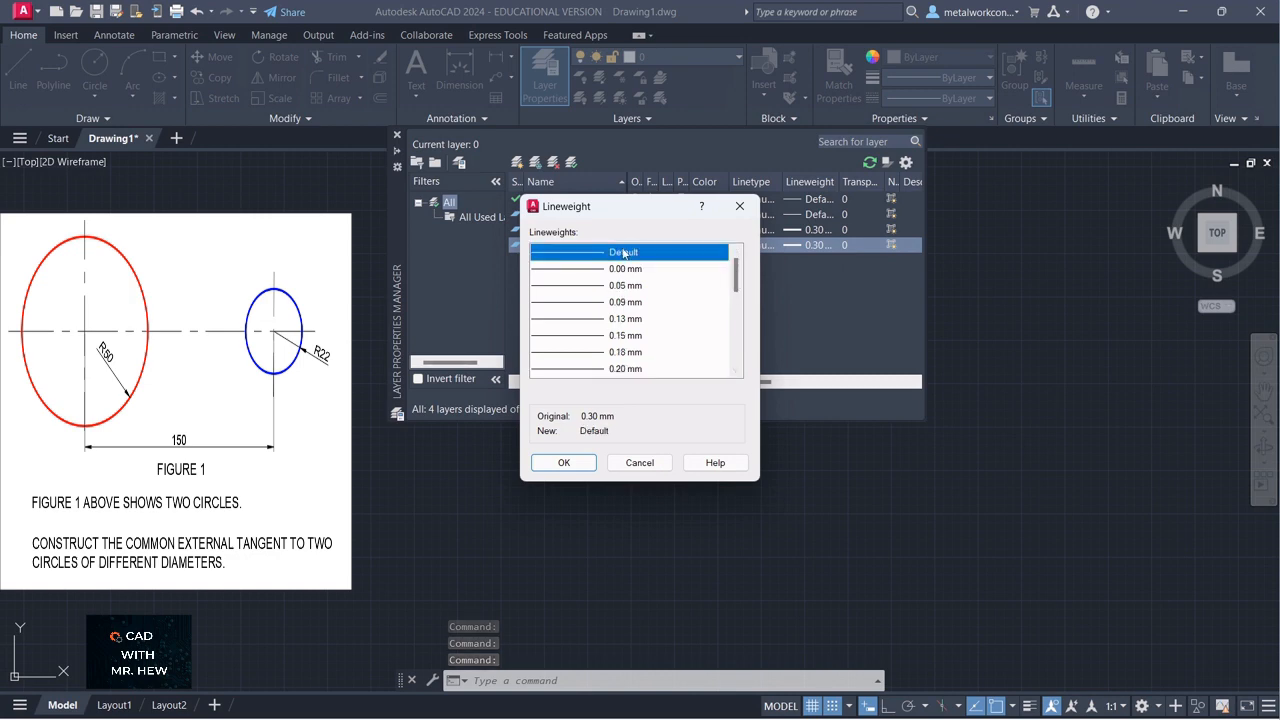
left_click(563, 462)
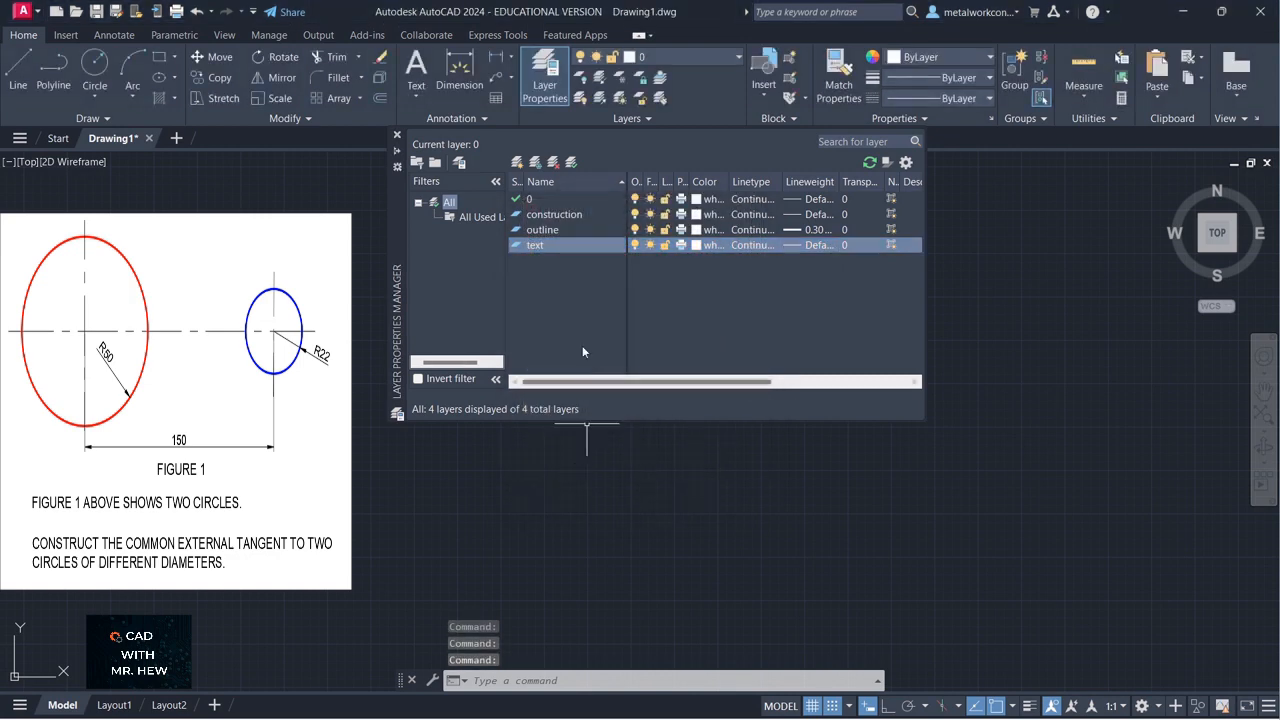
Create a layer named center, load the CENTER linetype and assign it to this layer
left_click(518, 162)
type("ce")
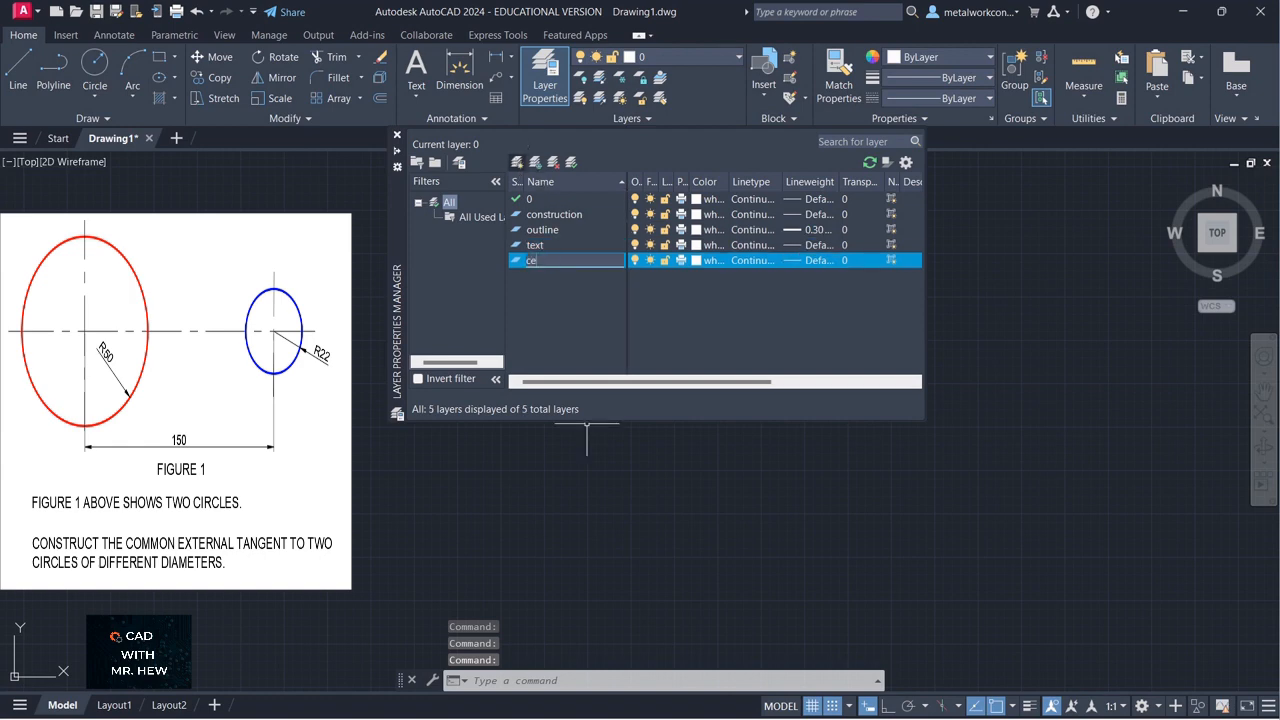
type("nter")
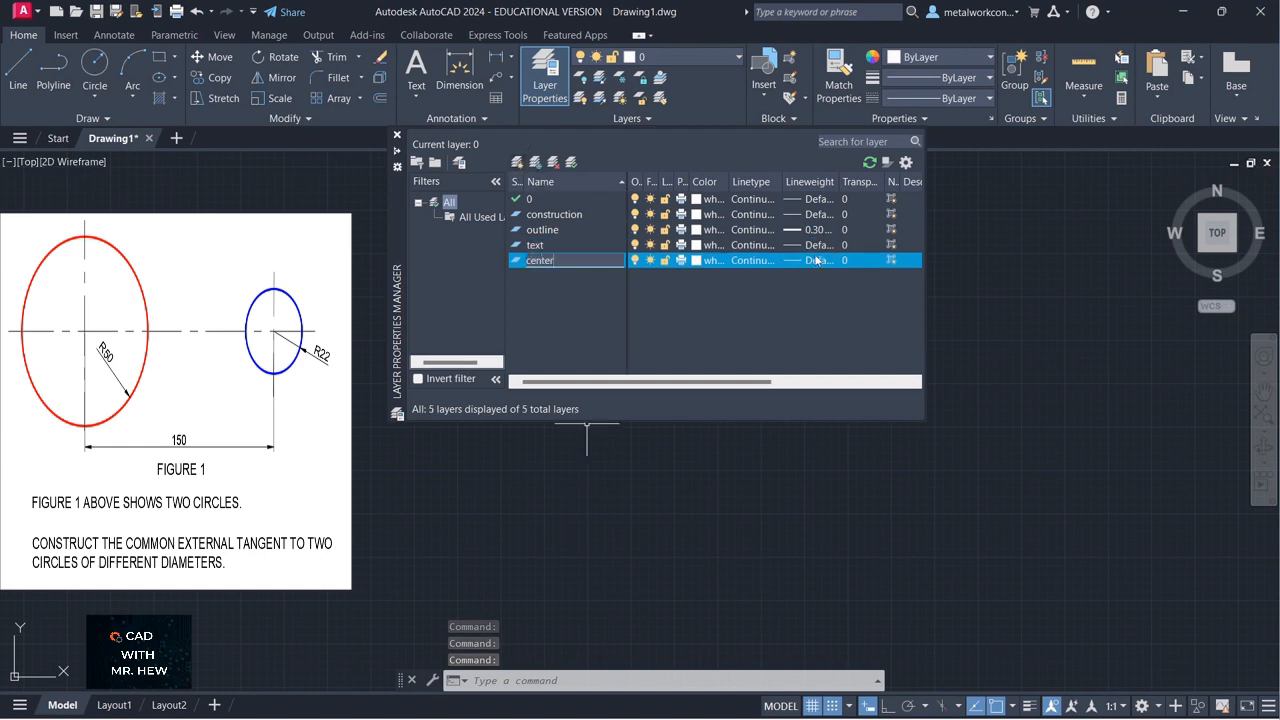
left_click(757, 259)
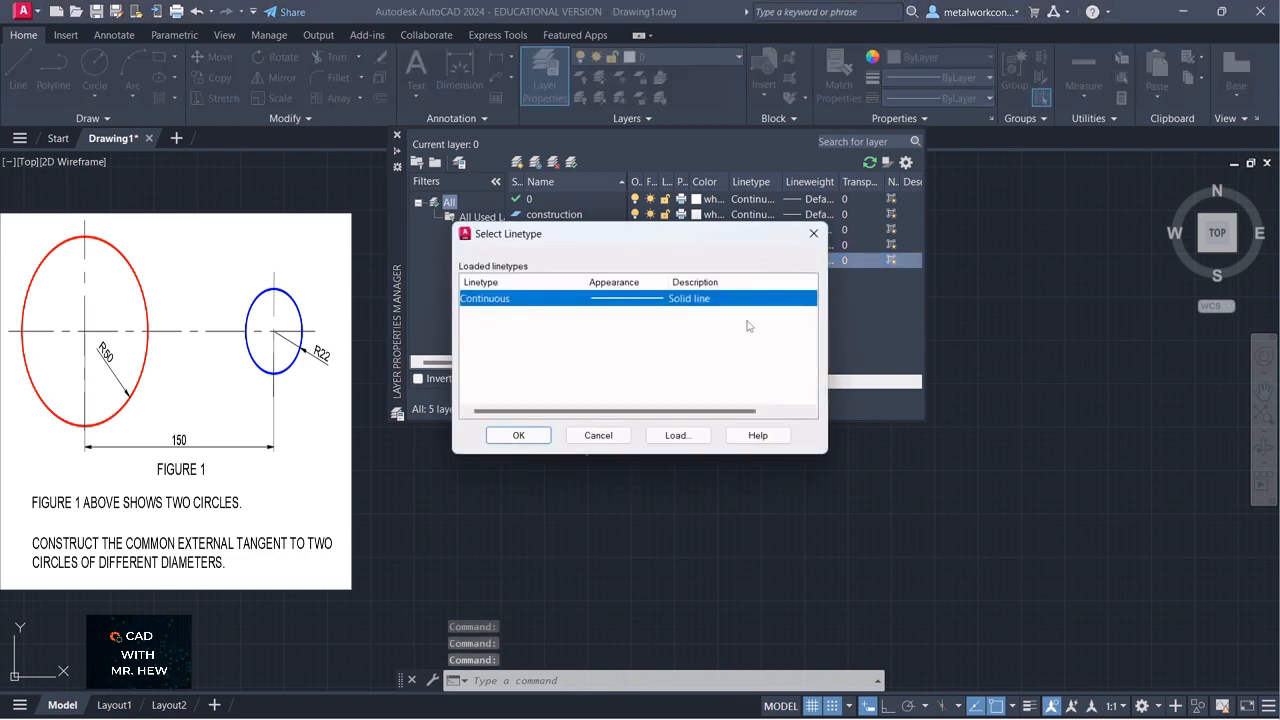
left_click(690, 436)
scroll(627, 353, "down", 5)
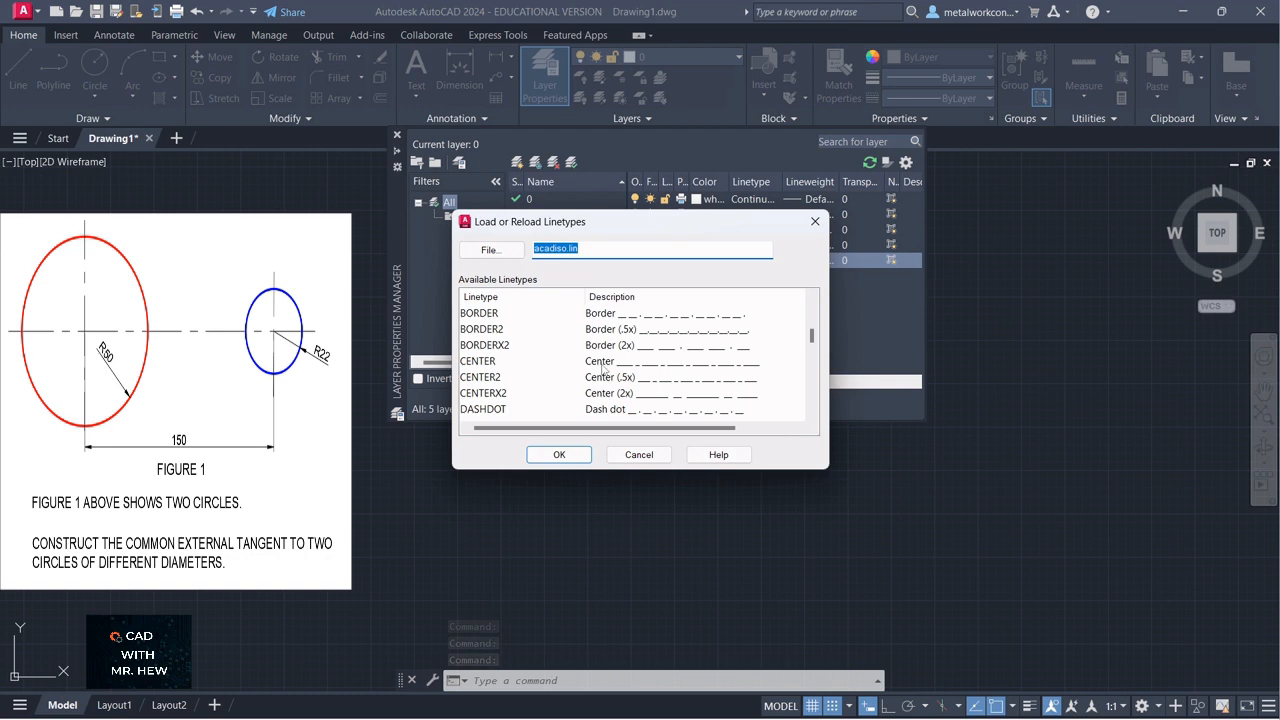
left_click(480, 361)
left_click(578, 458)
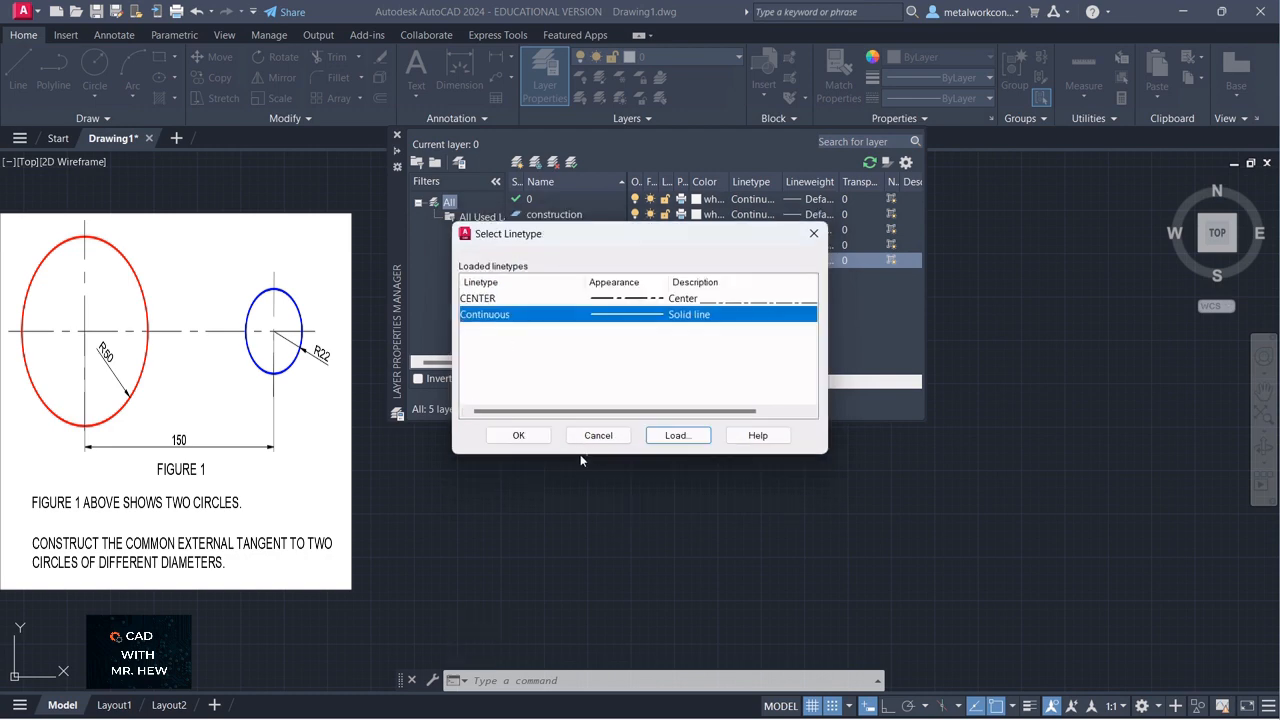
left_click(521, 298)
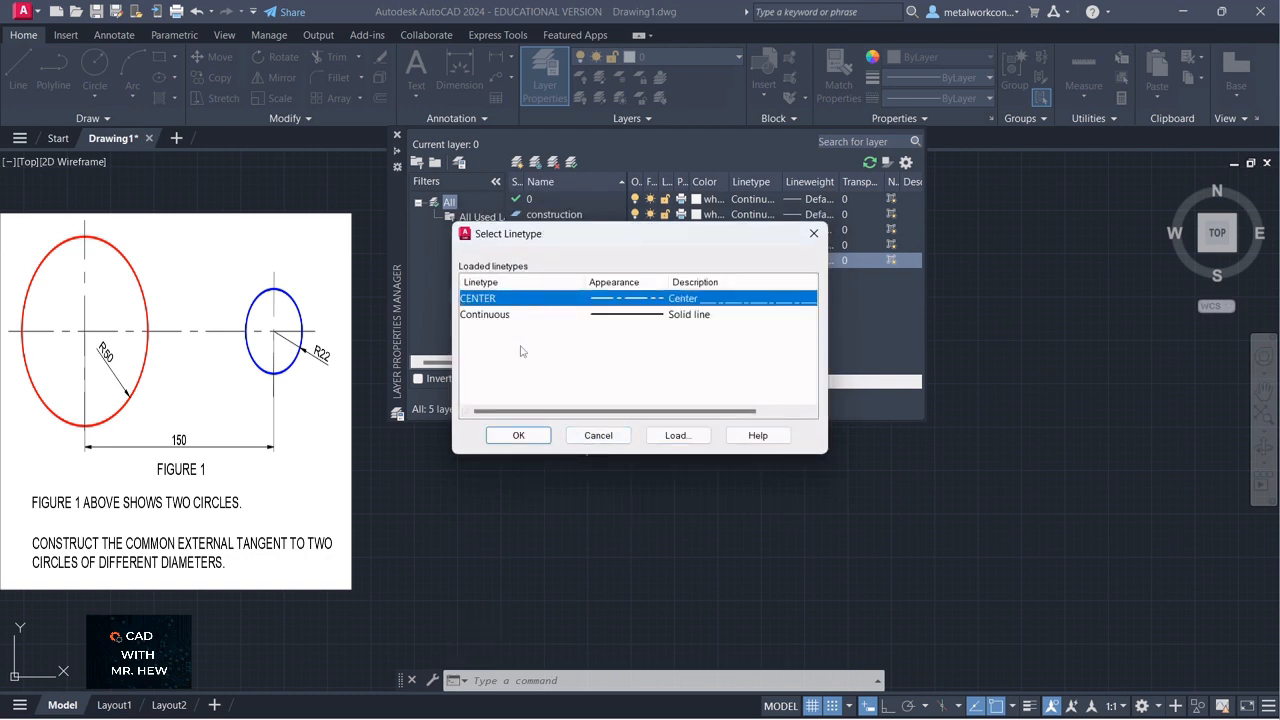
left_click(518, 435)
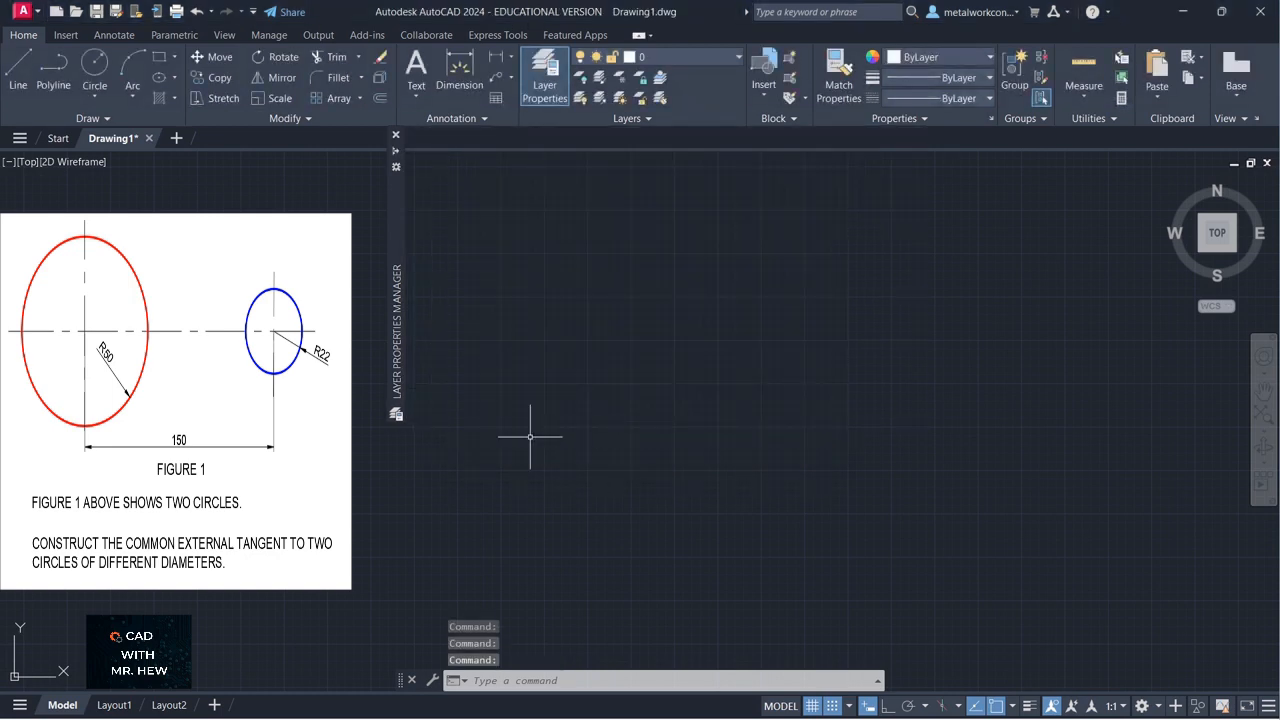
Close the layer properties manager and make the center layer current
mouse_move(400, 215)
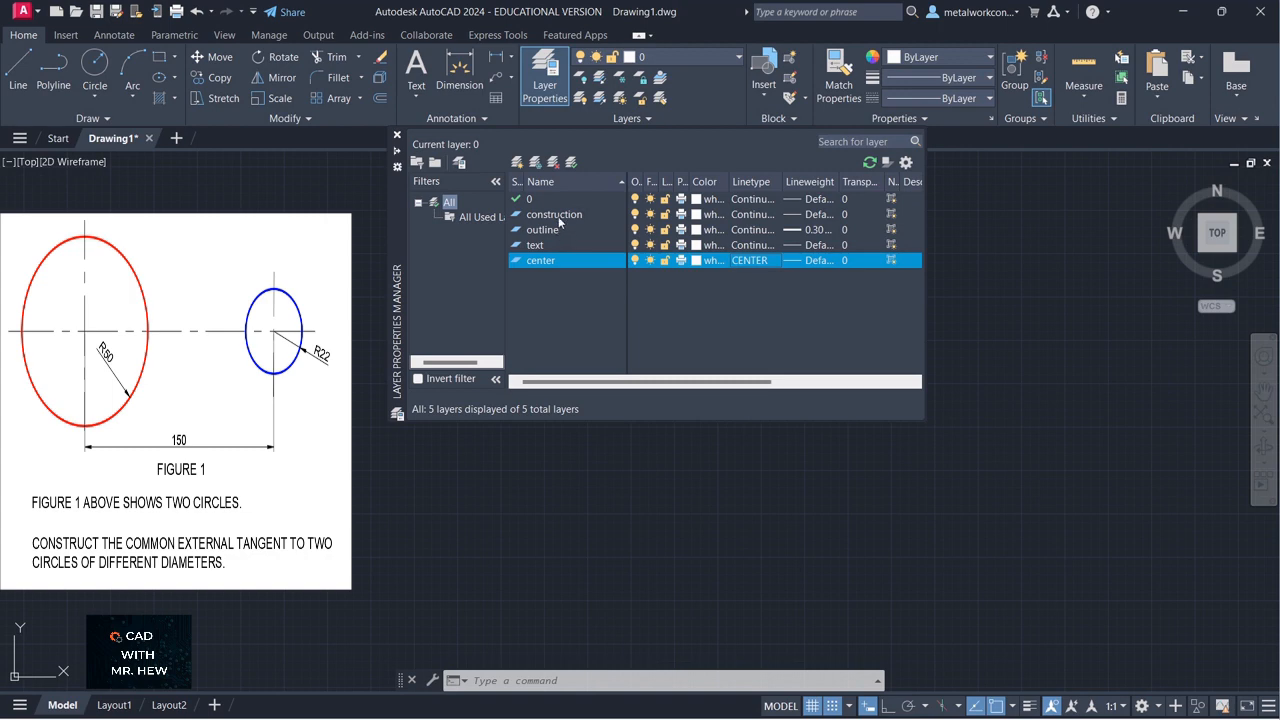
left_click(557, 216)
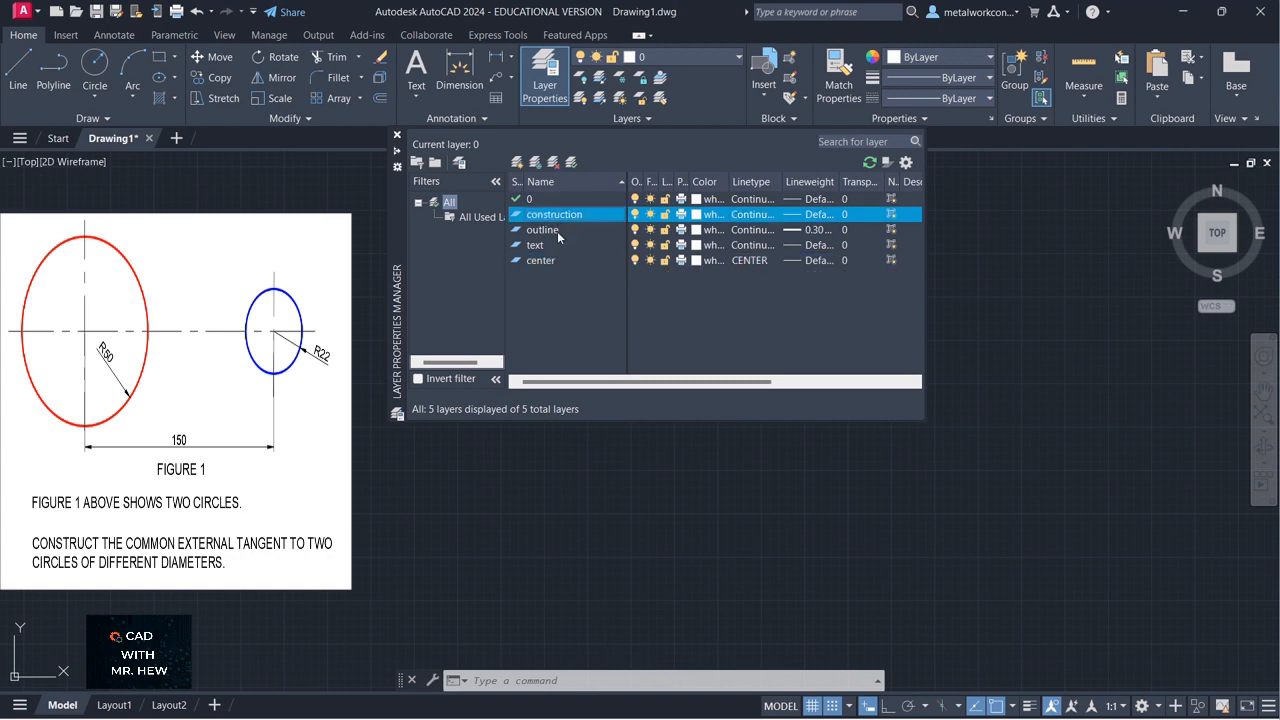
left_click(557, 231)
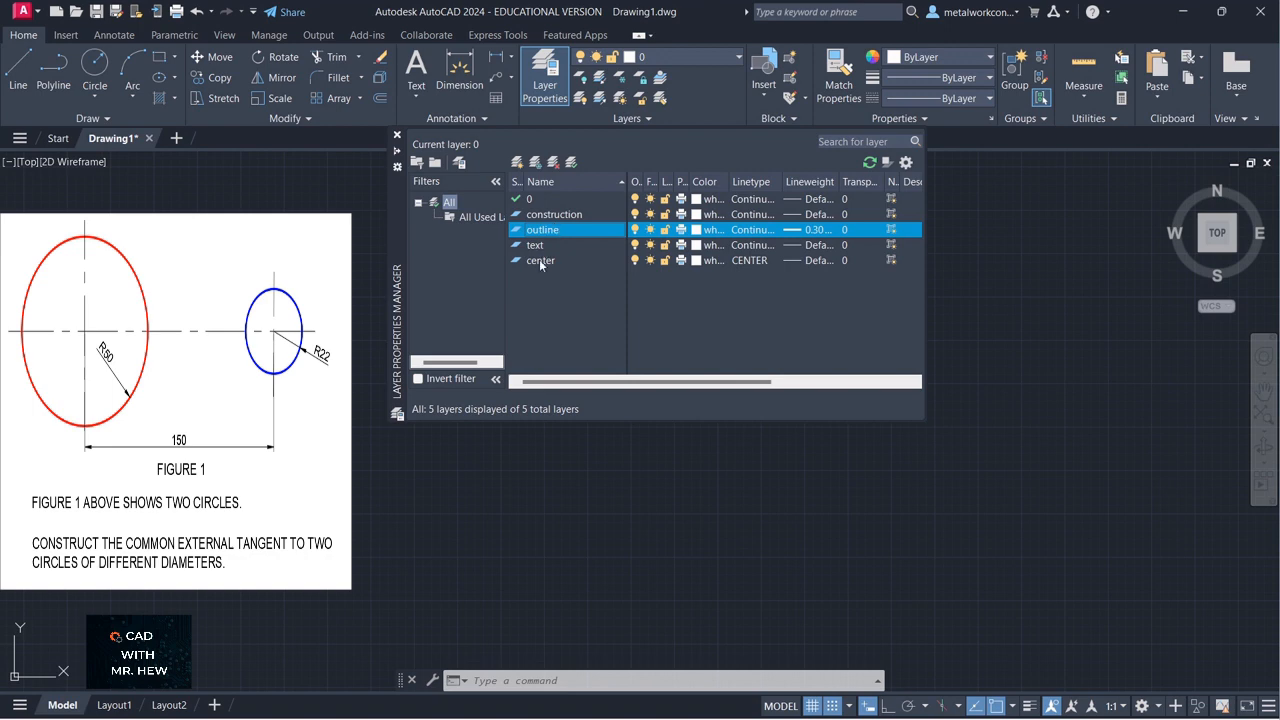
left_click(397, 134)
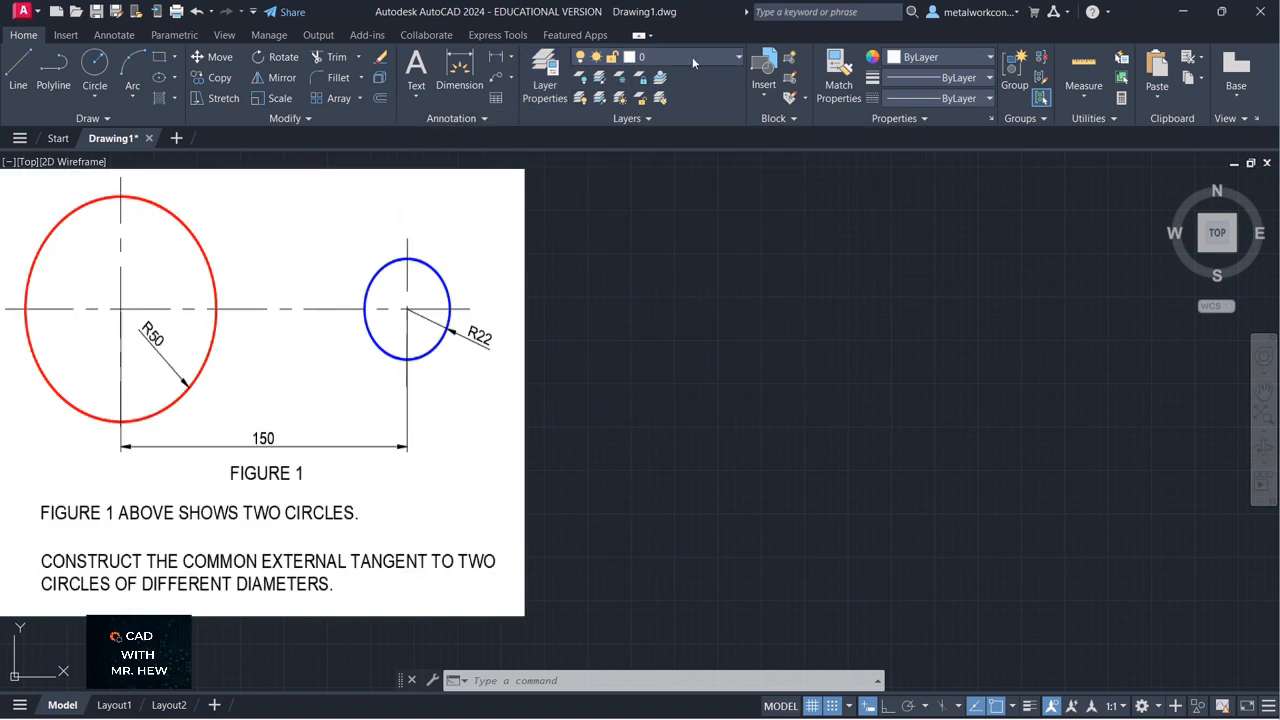
left_click(692, 56)
left_click(676, 112)
left_click(668, 58)
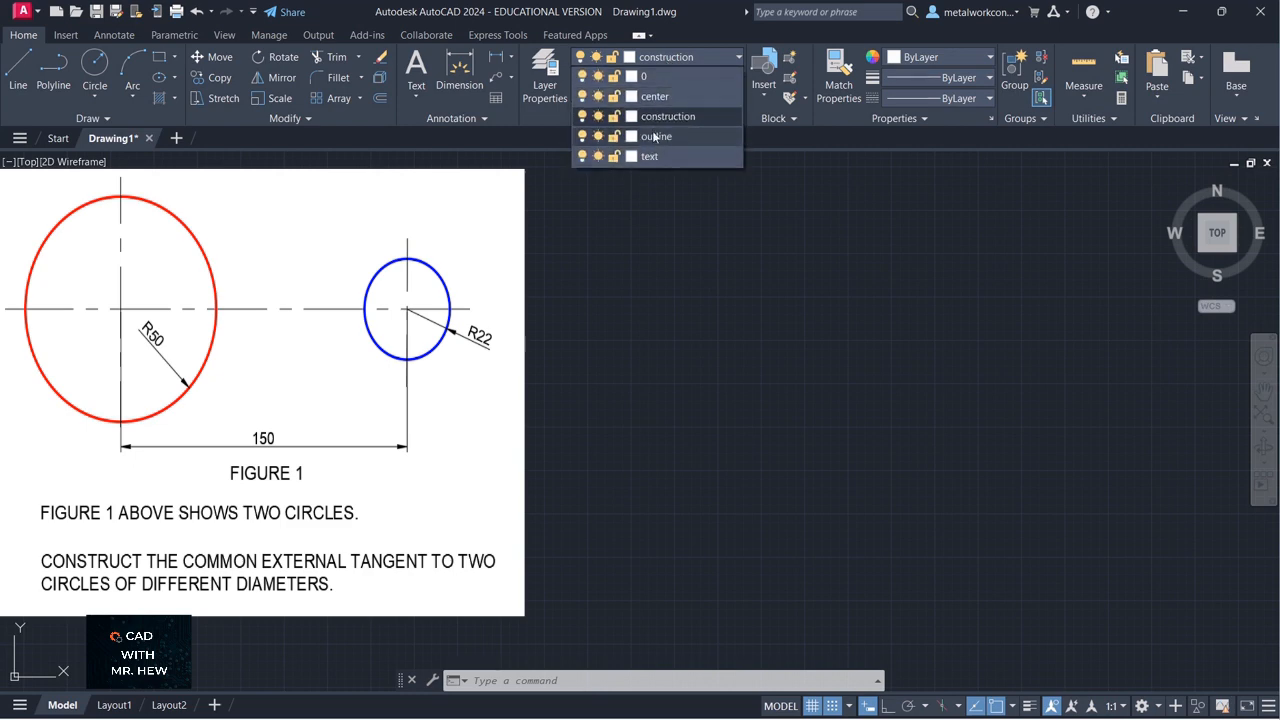
left_click(654, 97)
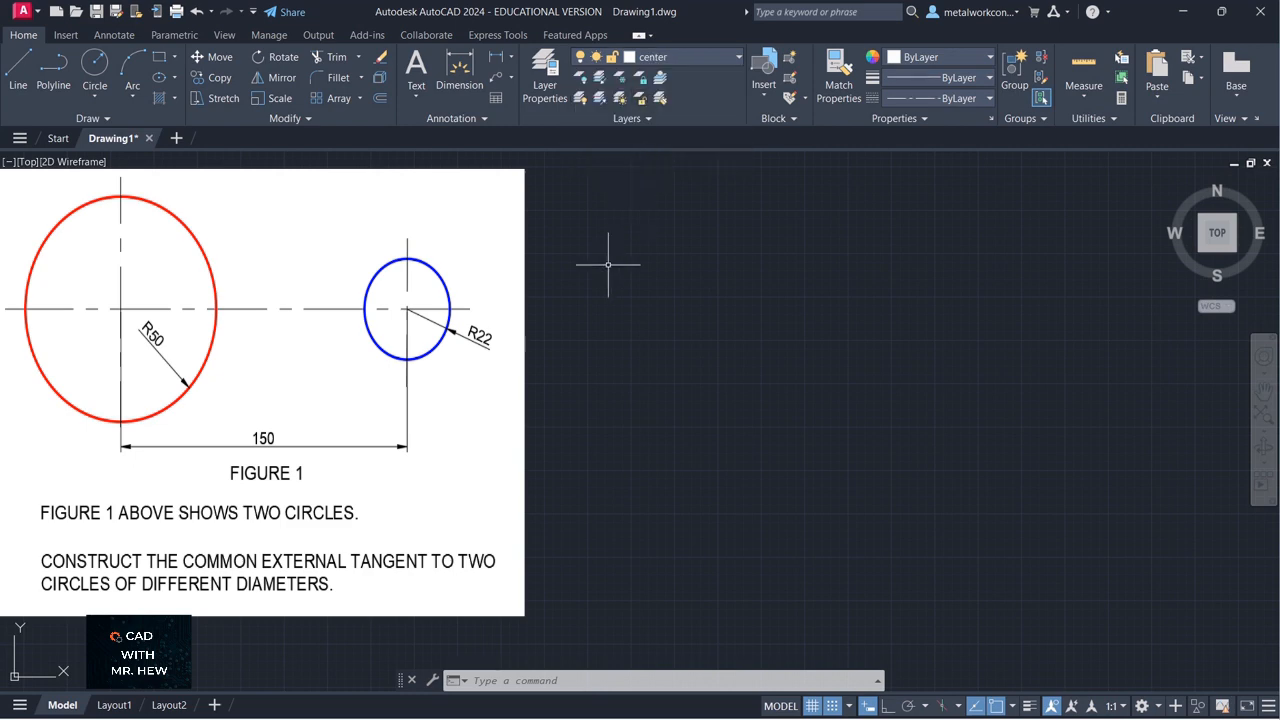
key("Escape")
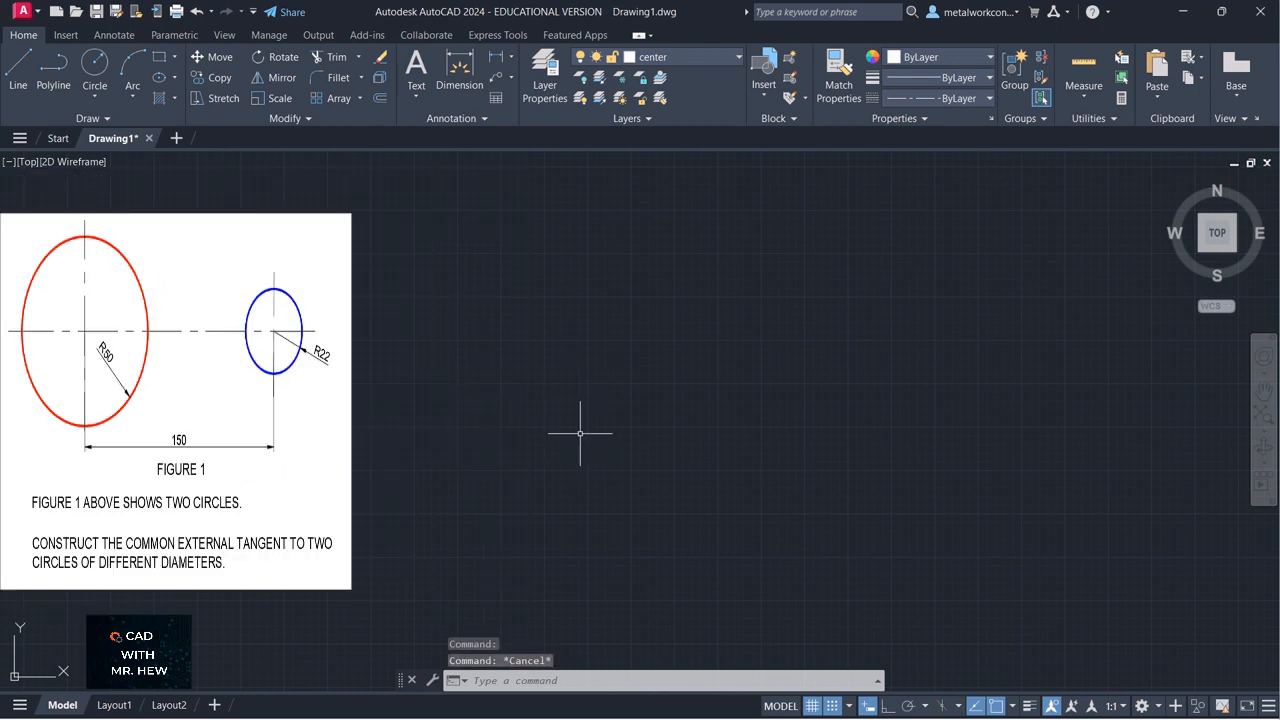
Configure the drawing units with a length precision of 0 and an angle precision of 0
type("units")
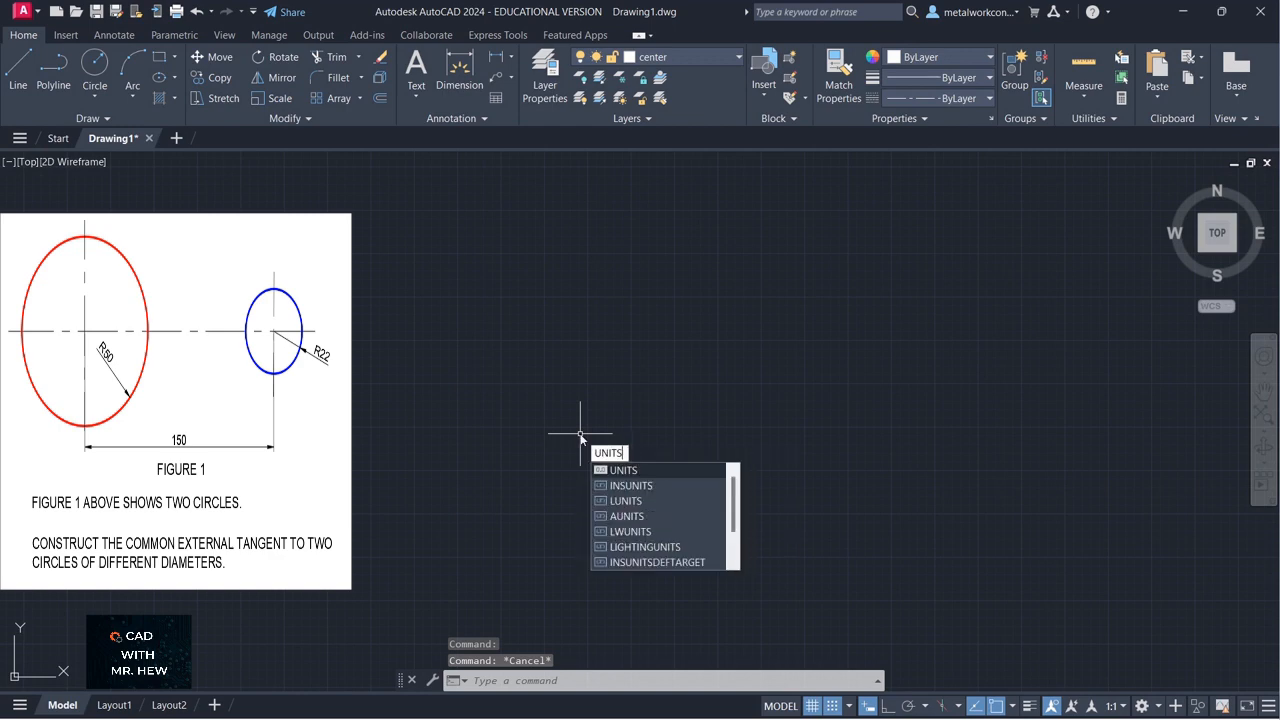
key("Return")
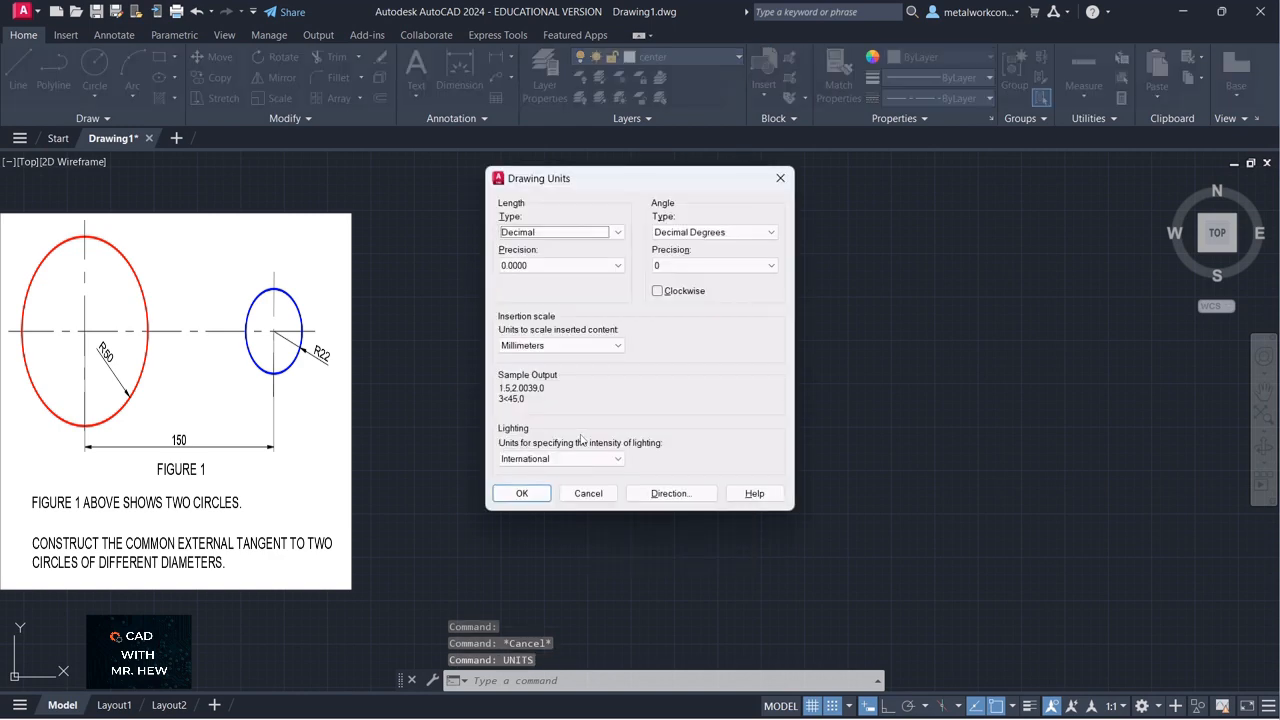
left_click(618, 266)
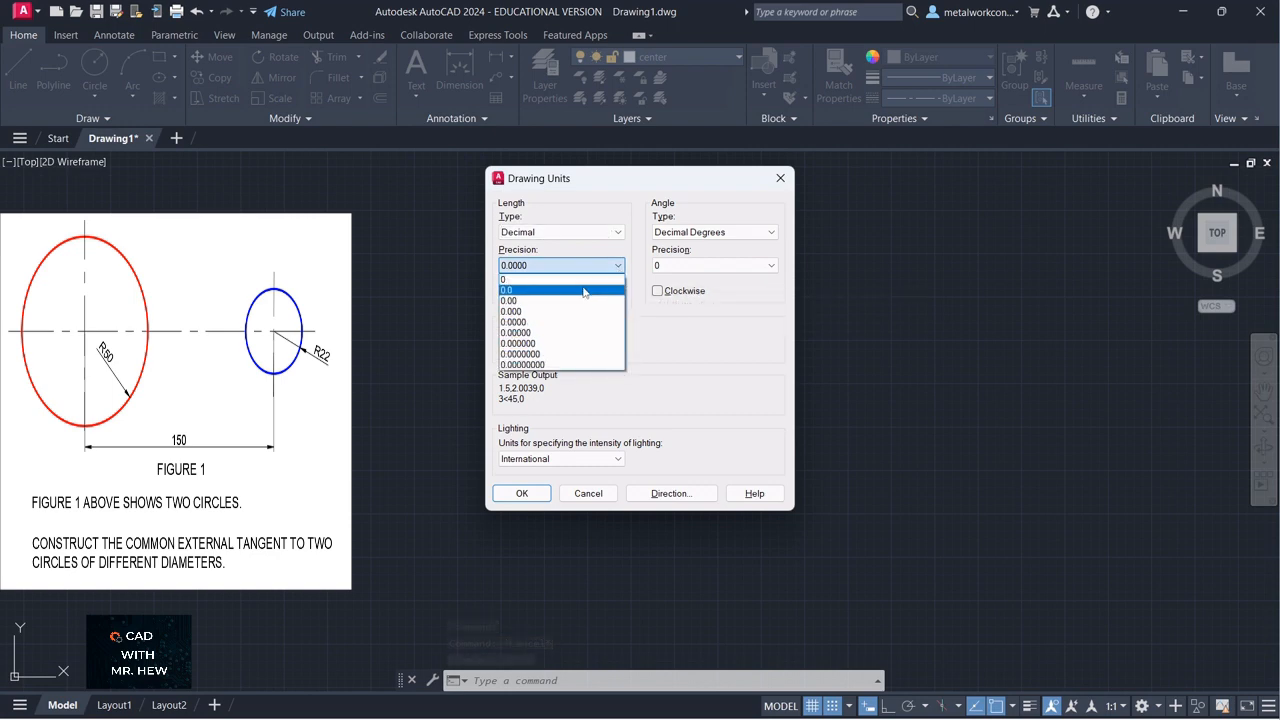
left_click(585, 280)
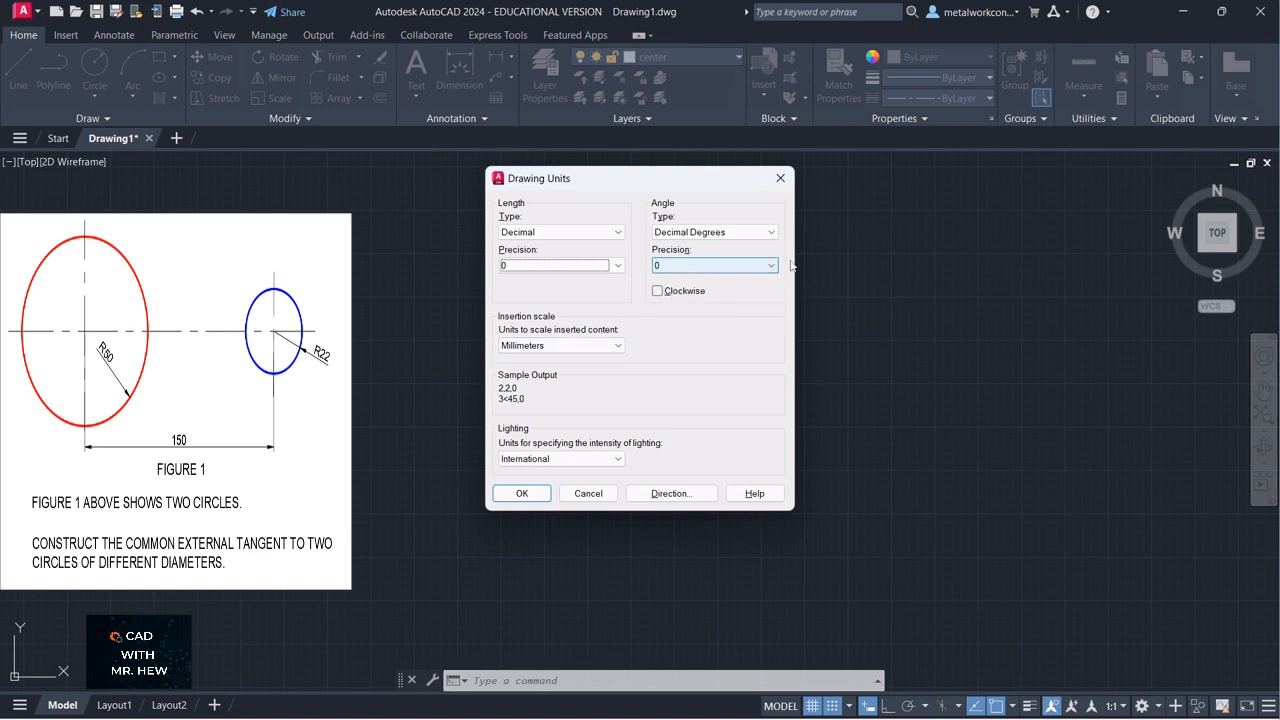
left_click(752, 266)
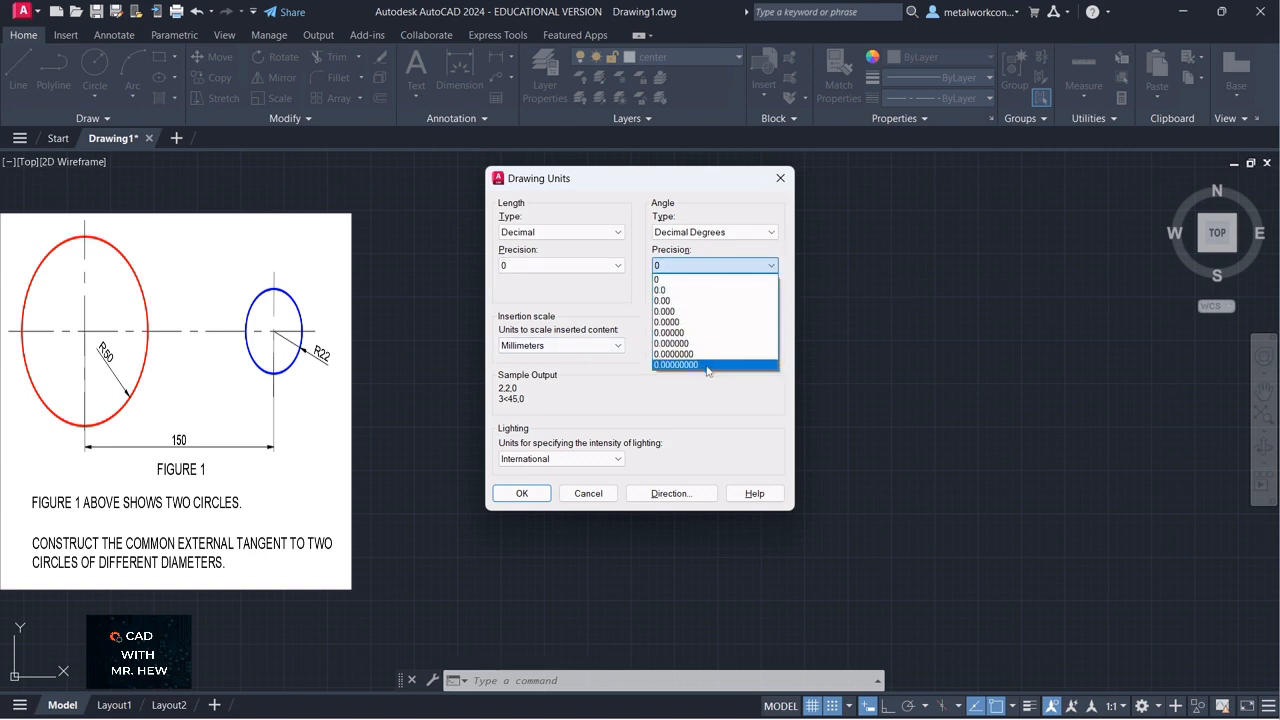
left_click(699, 396)
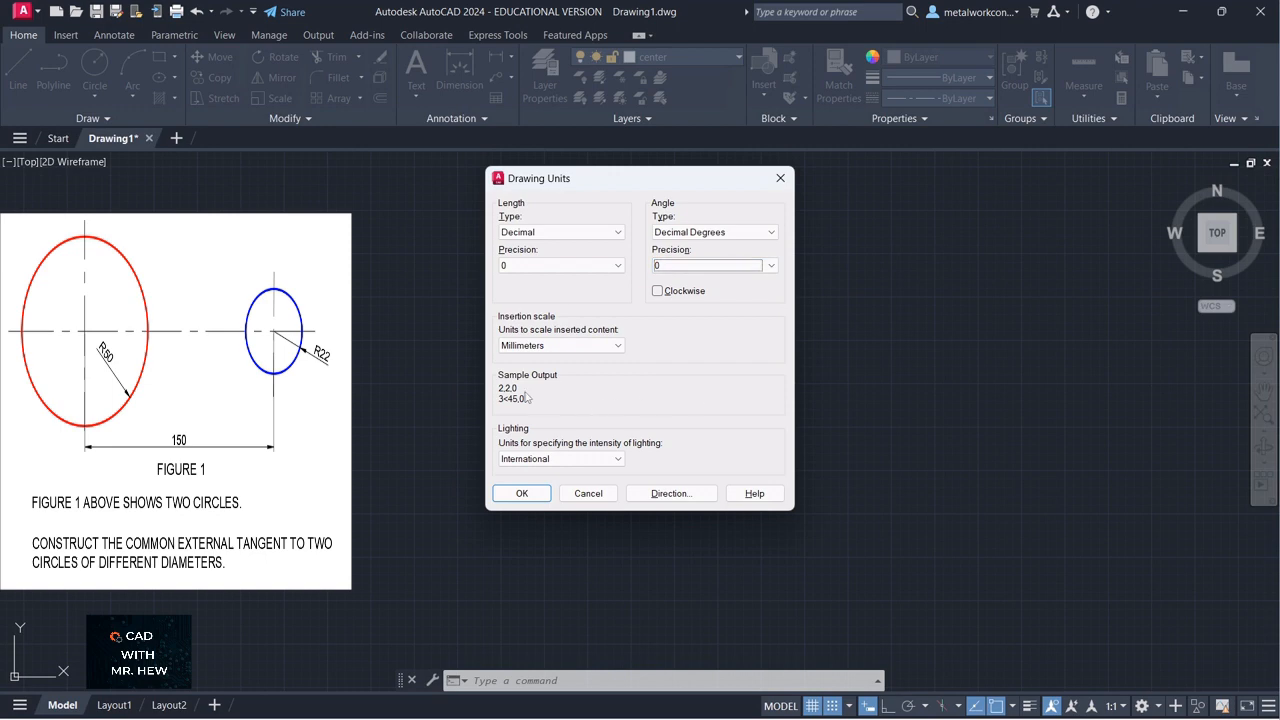
left_click(516, 494)
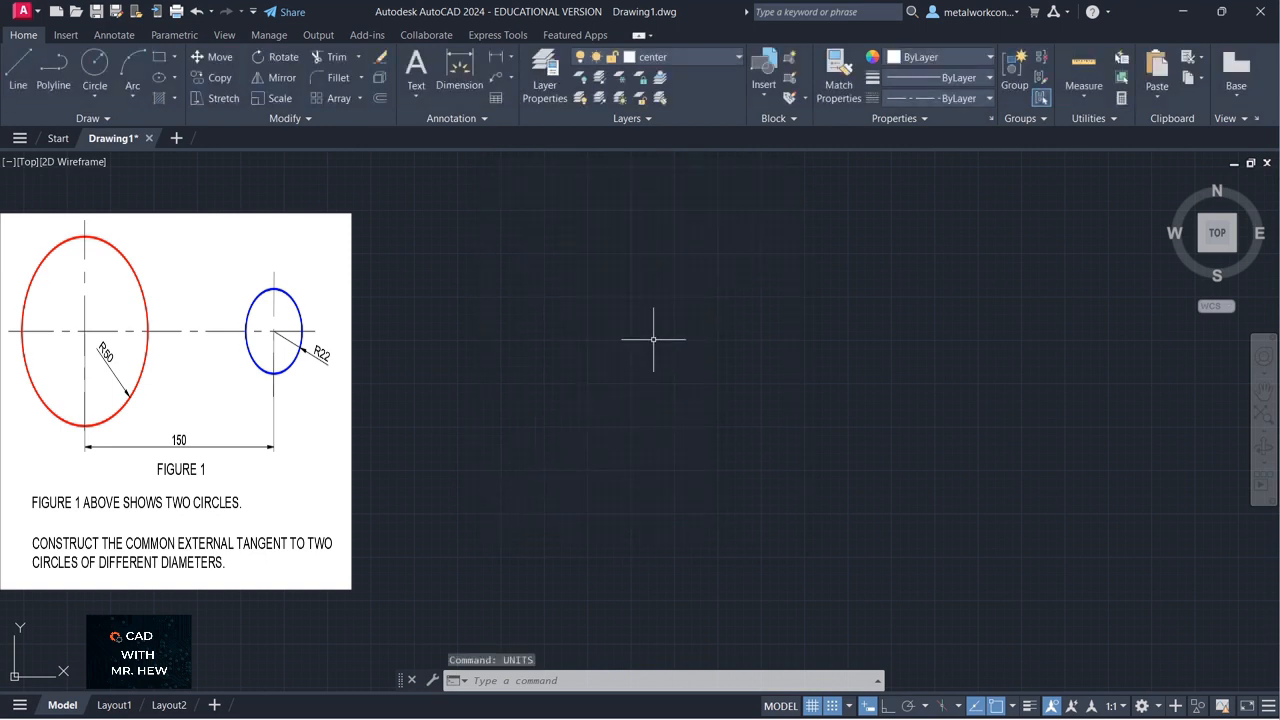
left_click(20, 72)
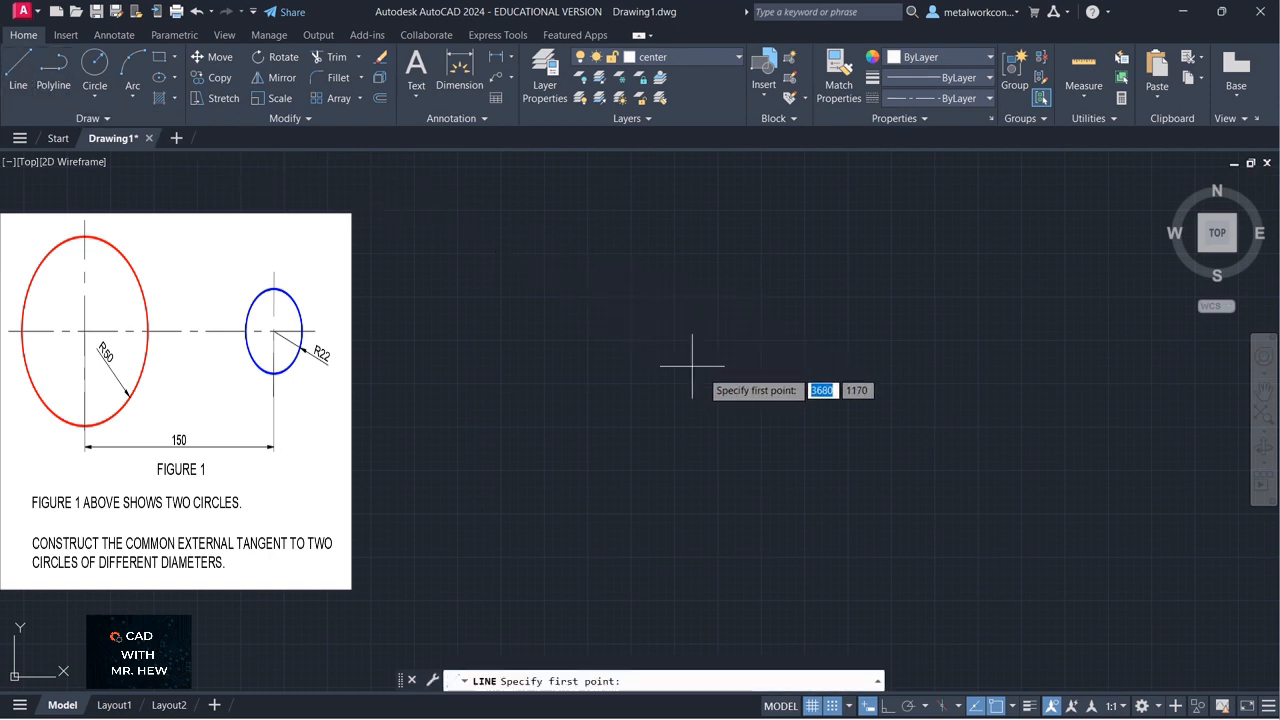
key("Escape")
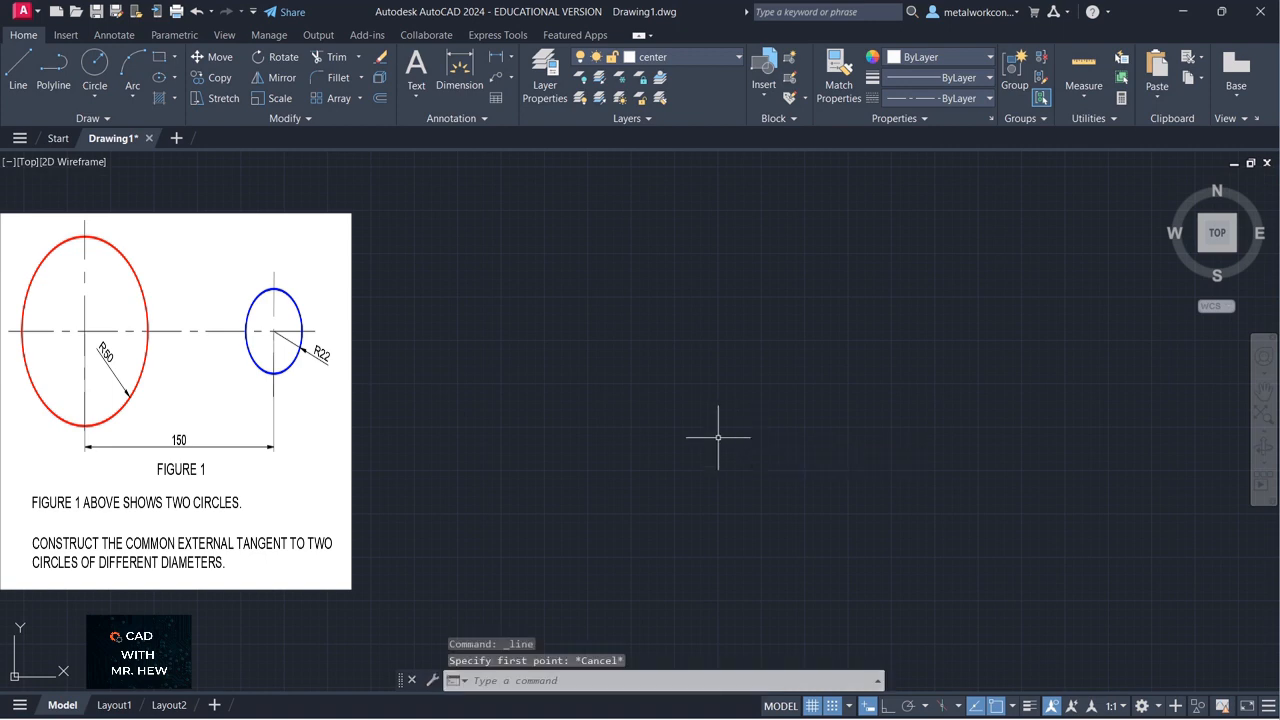
Set the grid spacing to 10 and check the snap spacing
type("gri")
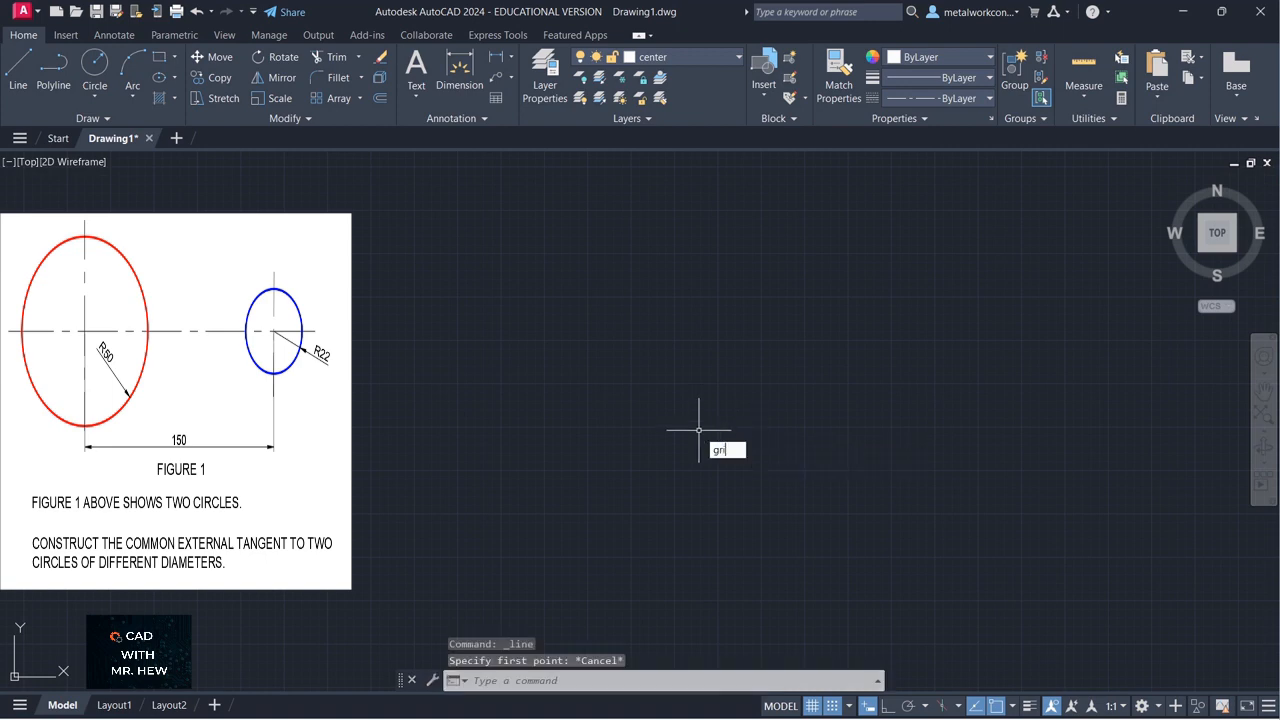
key("Return")
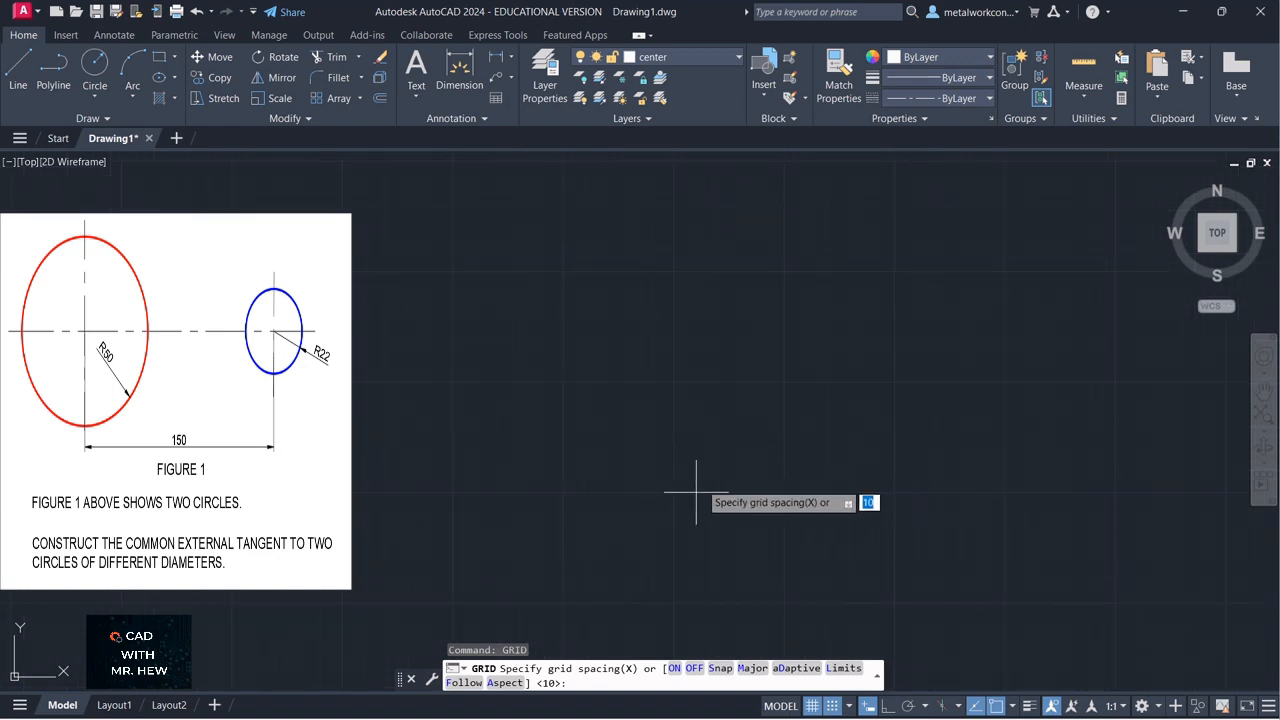
key("Return")
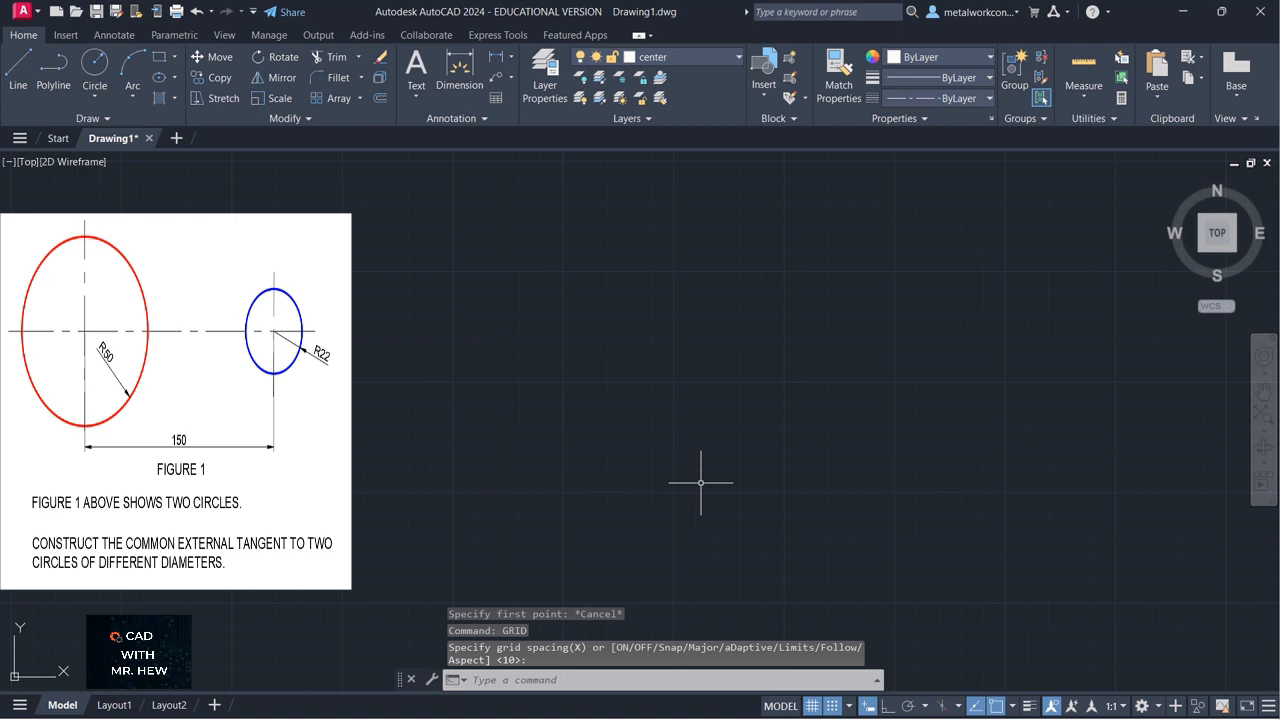
type("SNAp")
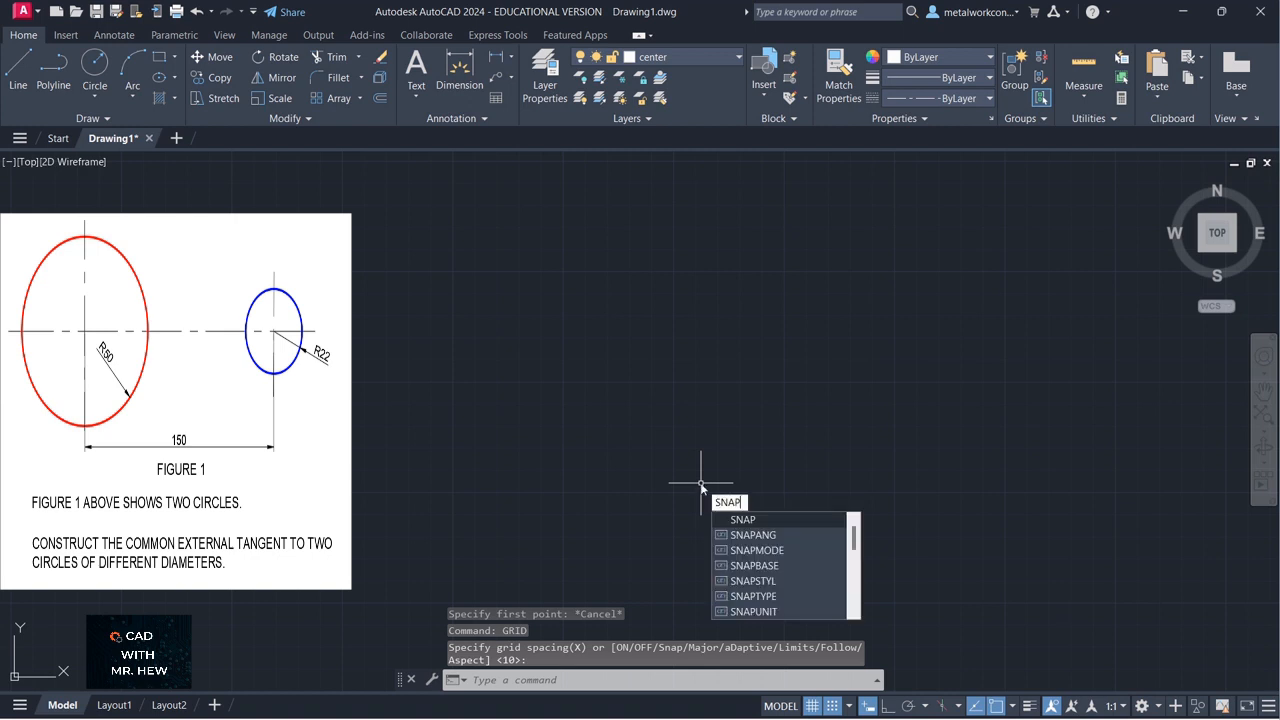
key("Return")
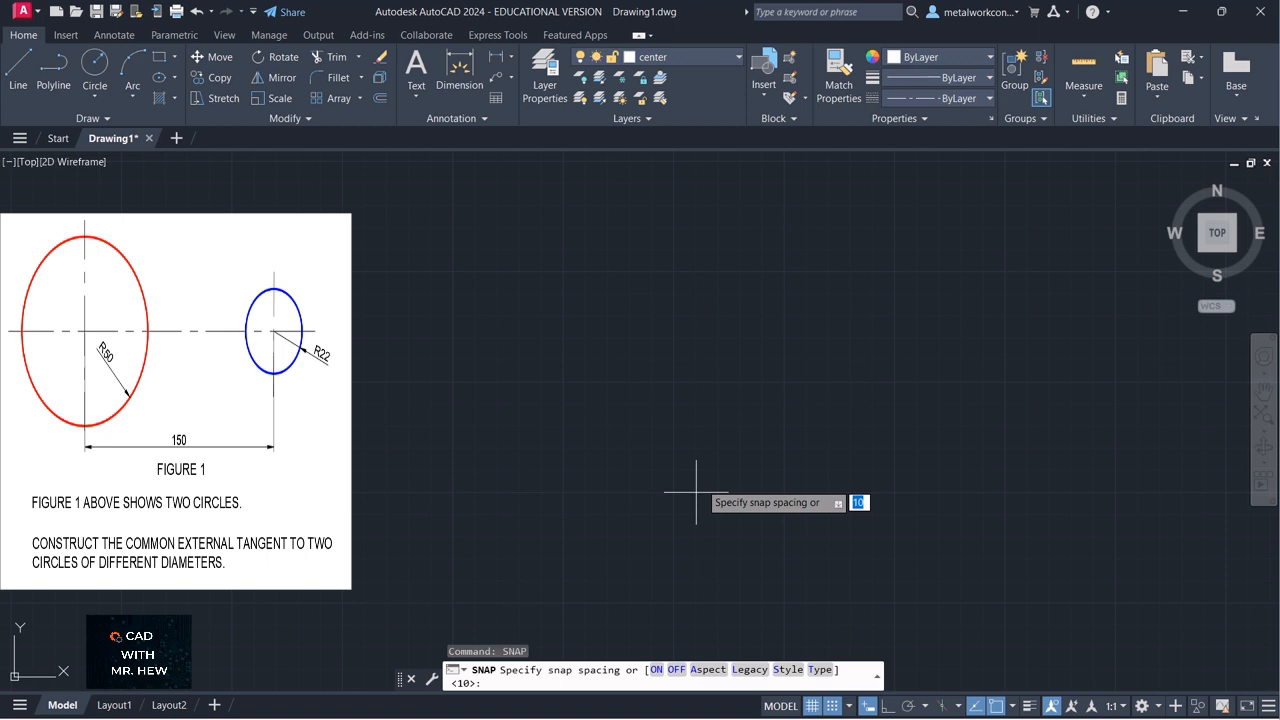
key("Escape")
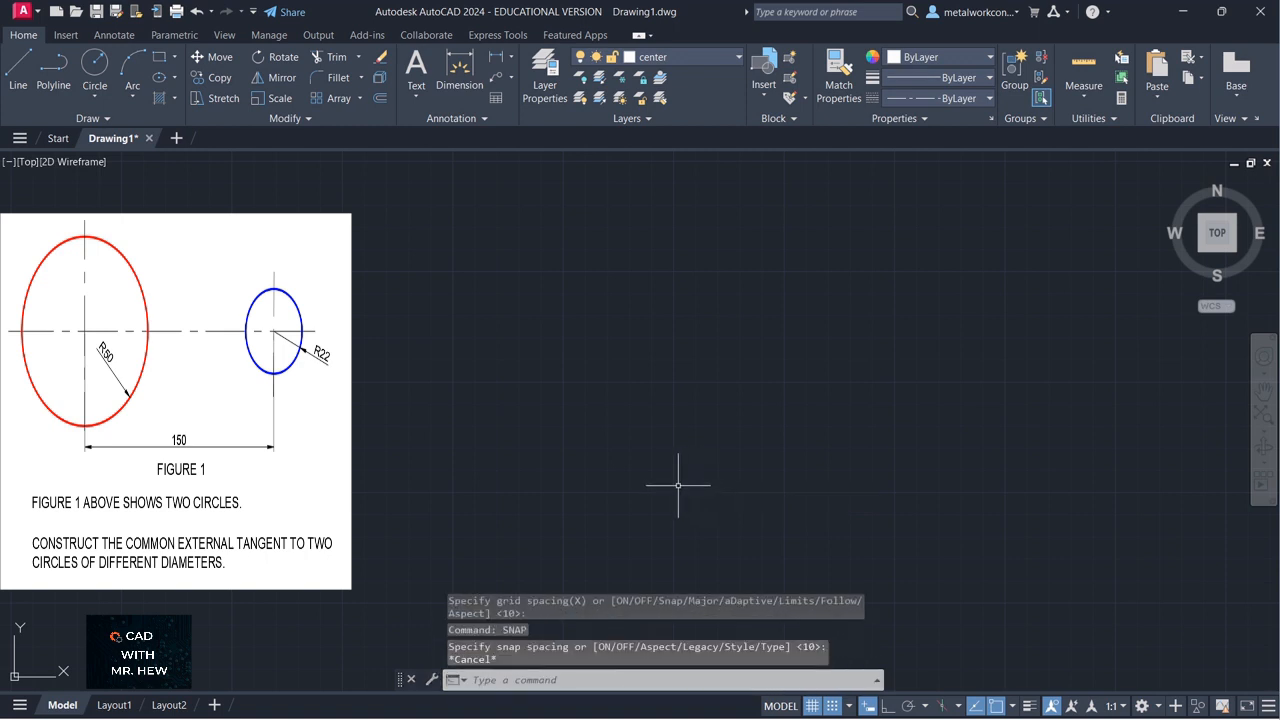
Draw a long horizontal centerline across the empty drawing area beside the reference figure
left_click(19, 66)
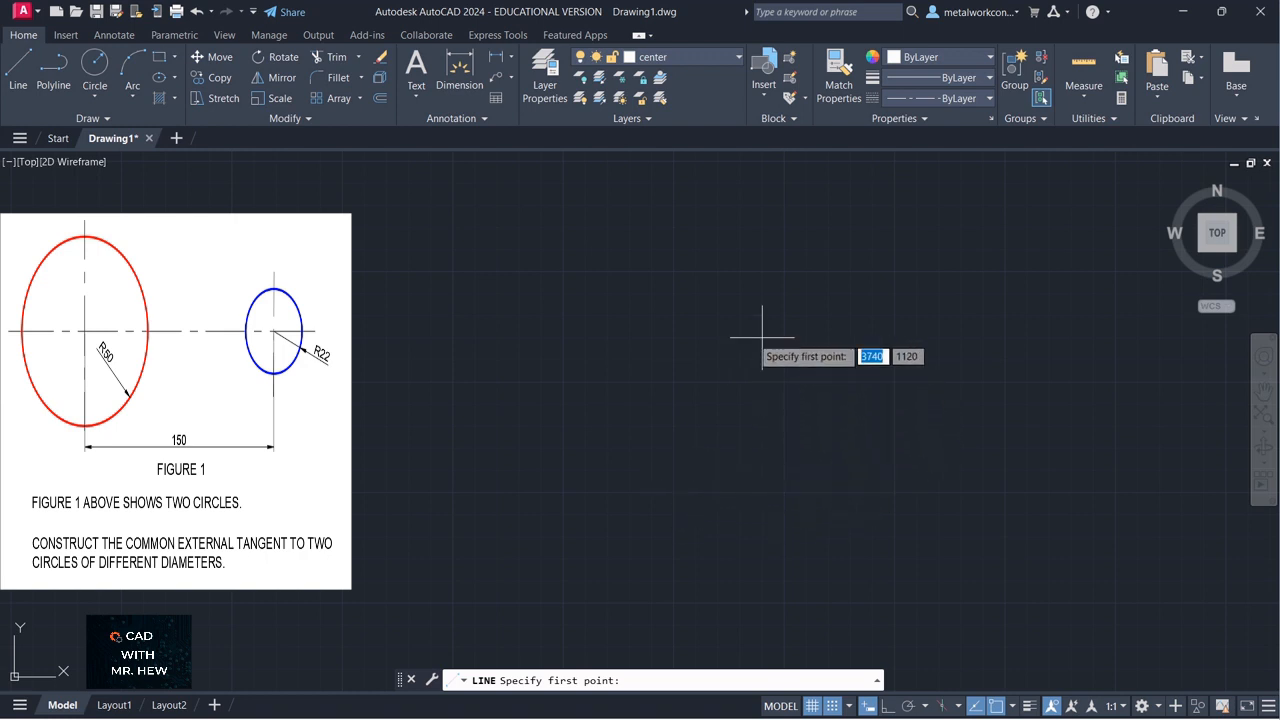
key("Escape")
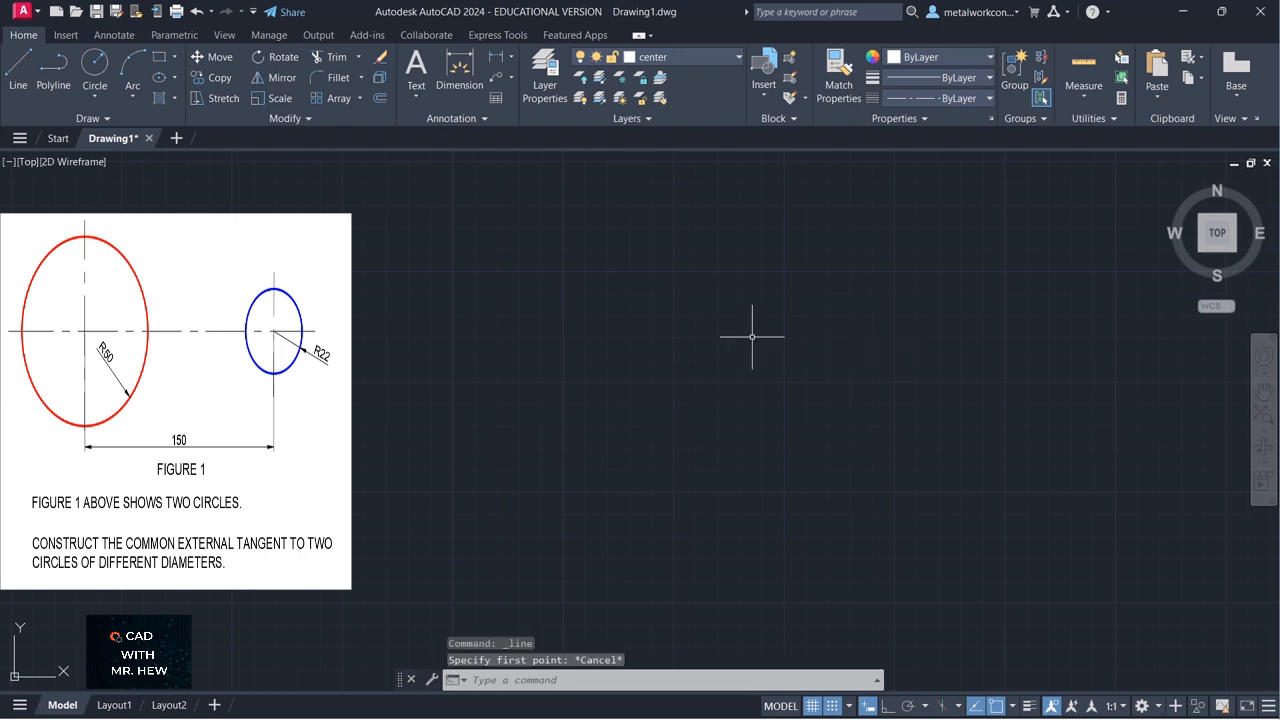
left_click(18, 65)
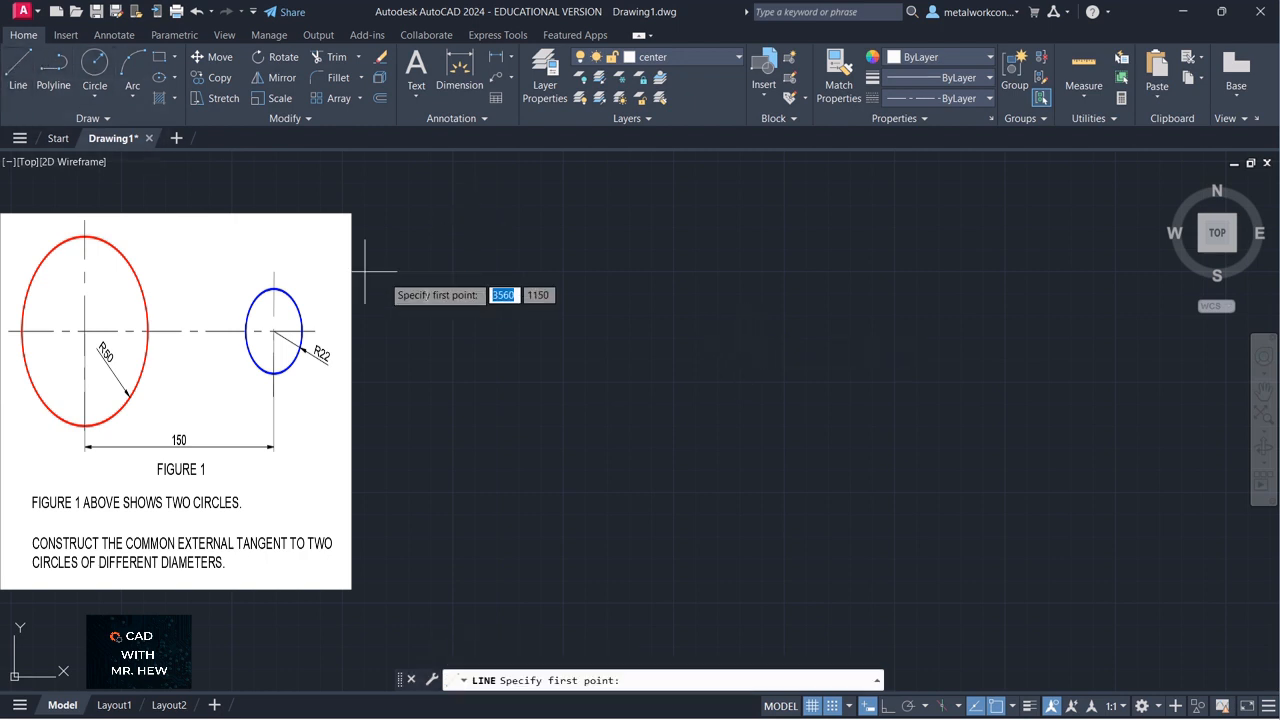
left_click(718, 425)
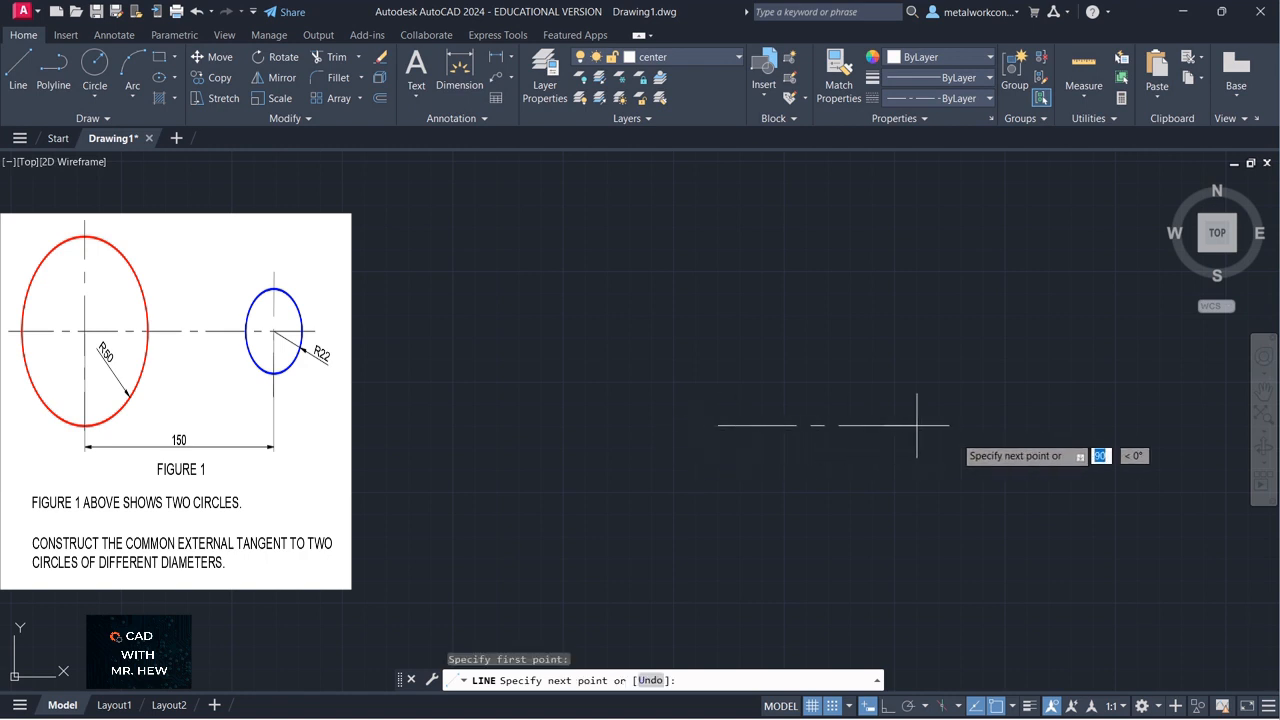
left_click(1204, 425)
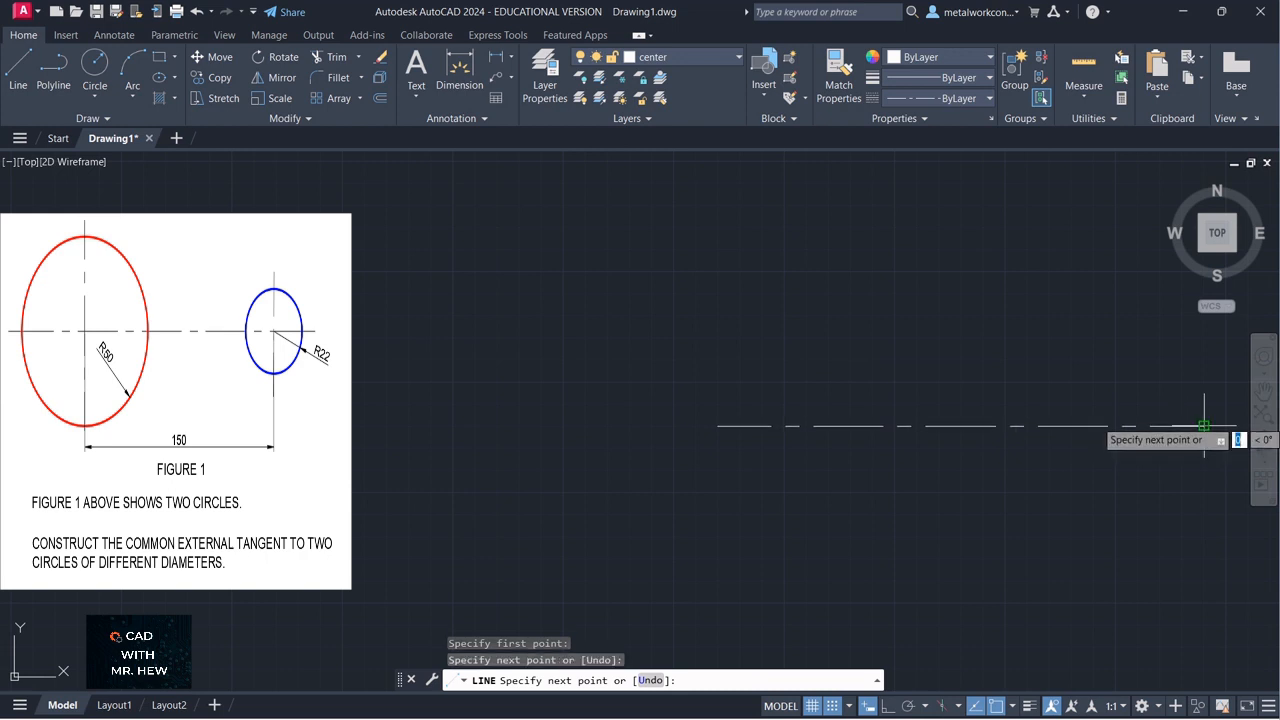
key("Return")
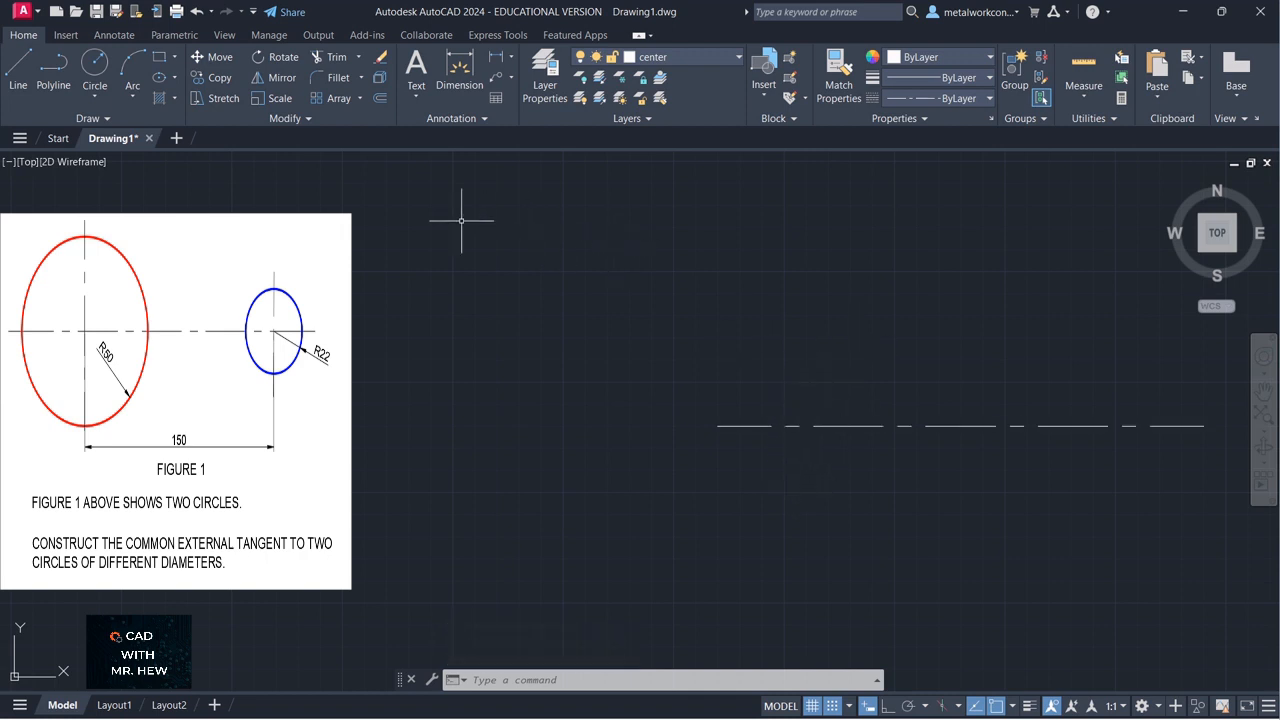
Draw a circle of radius 50 centred on the centerline, 50 in from its west end
left_click(93, 66)
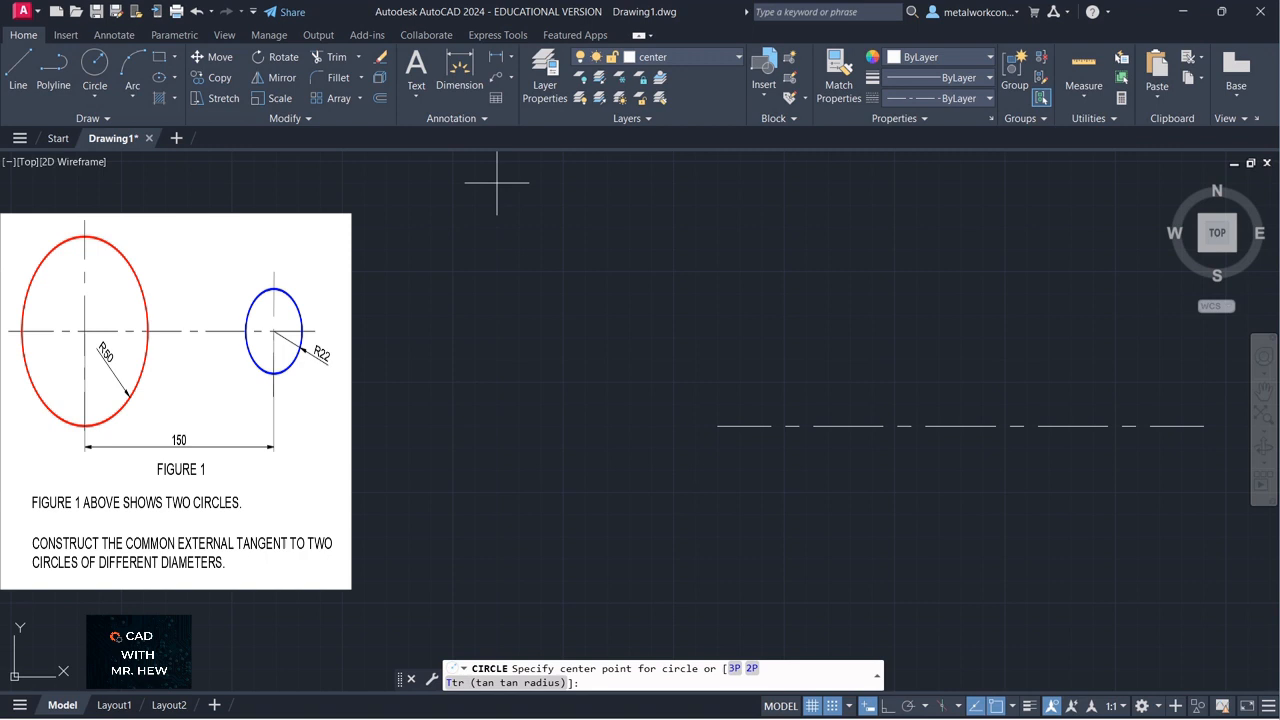
left_click(828, 426)
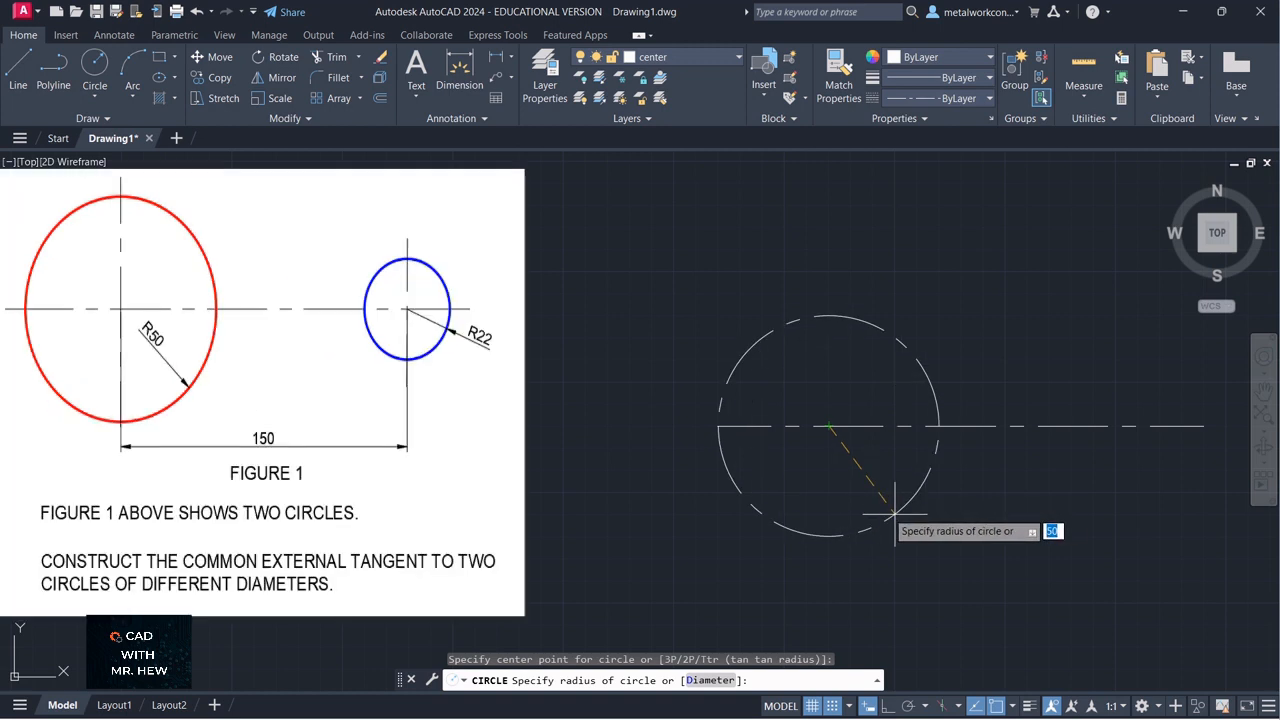
key("Return")
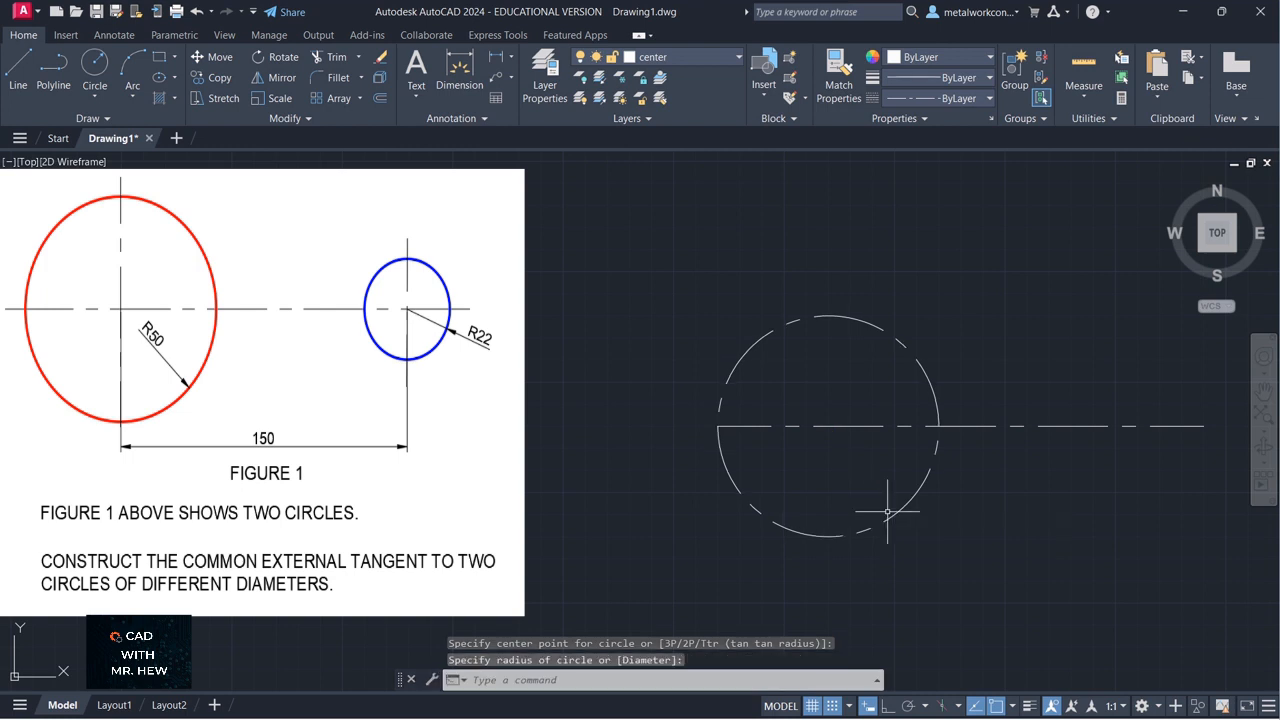
key("Return")
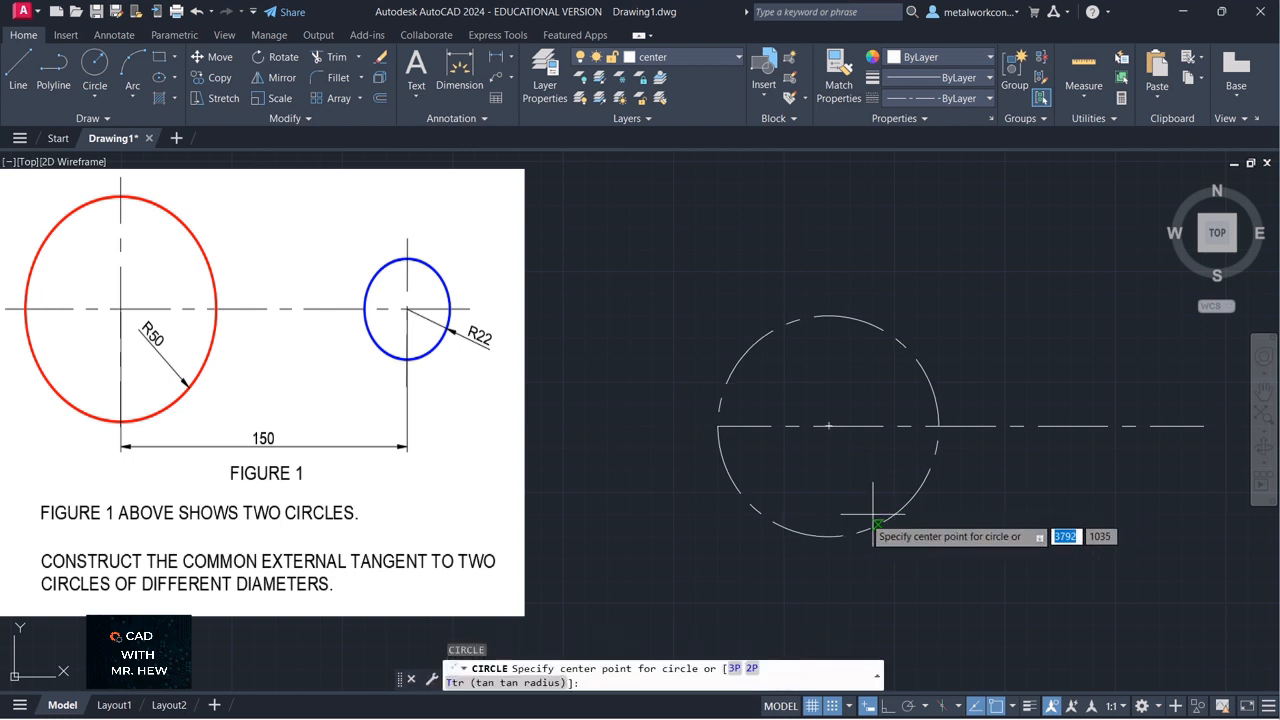
key("Return")
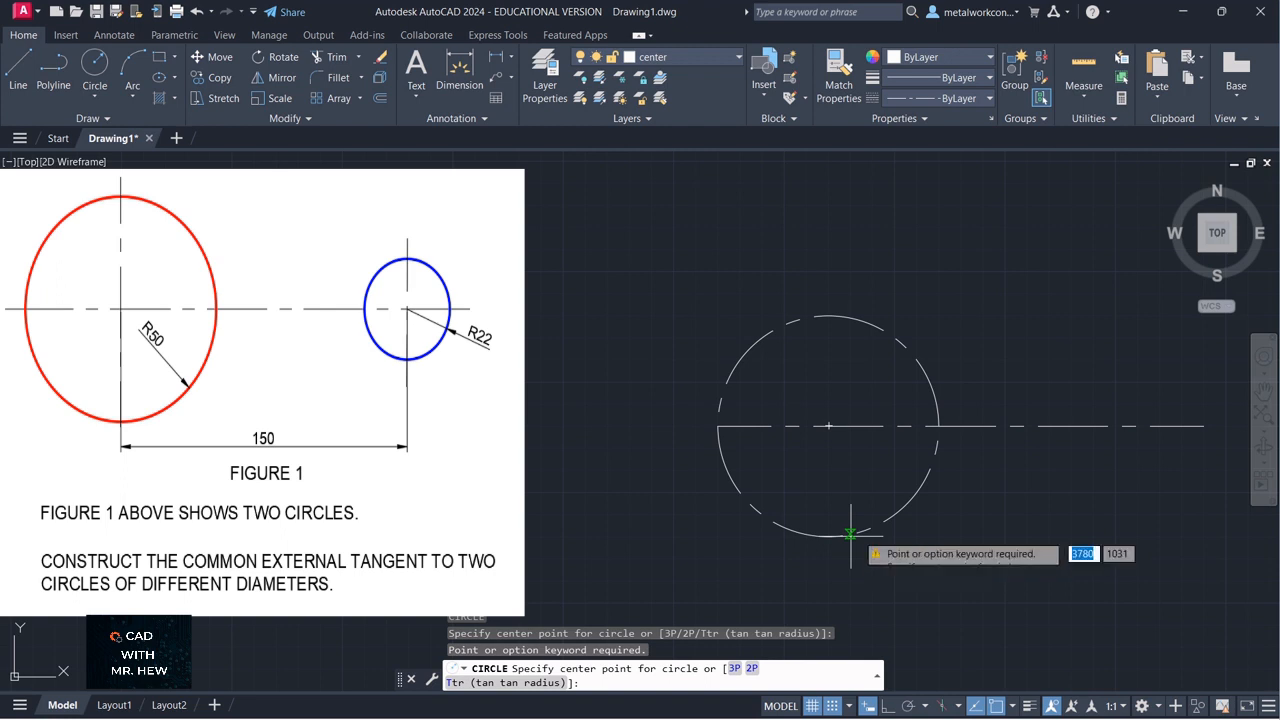
key("Escape")
Move the R50 circle to the construction layer and make construction the current layer
left_click(897, 516)
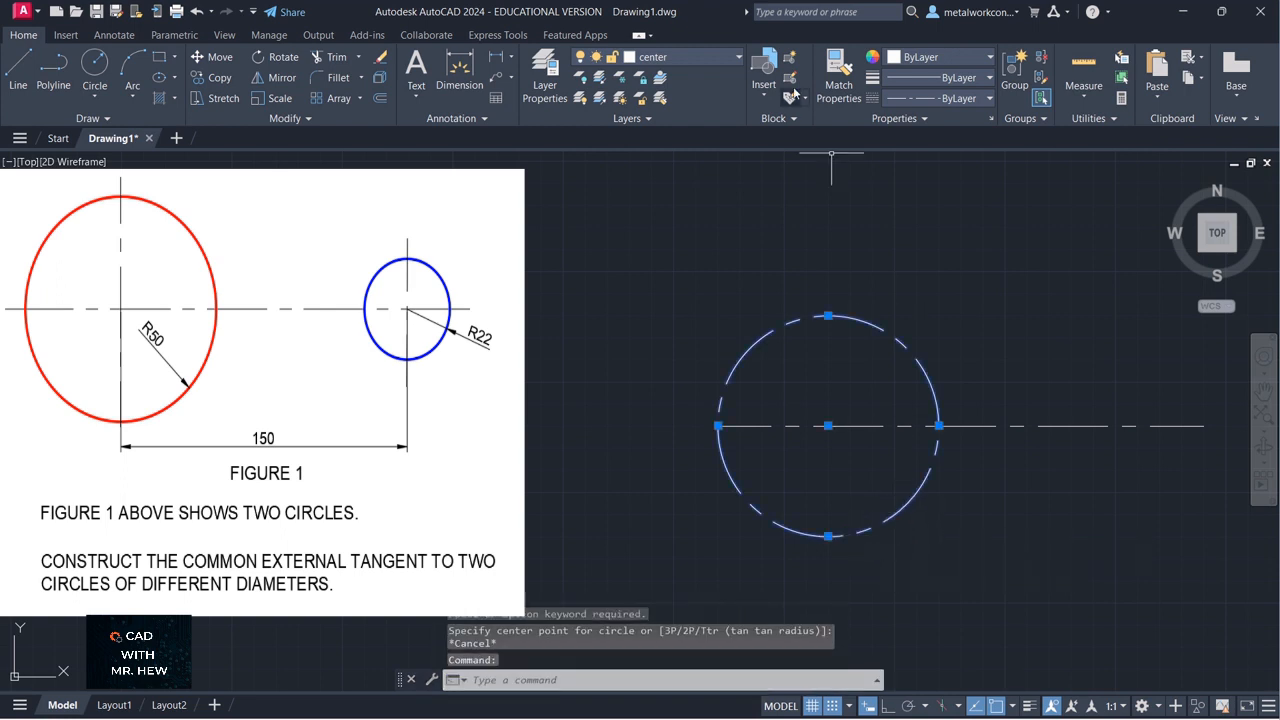
left_click(718, 56)
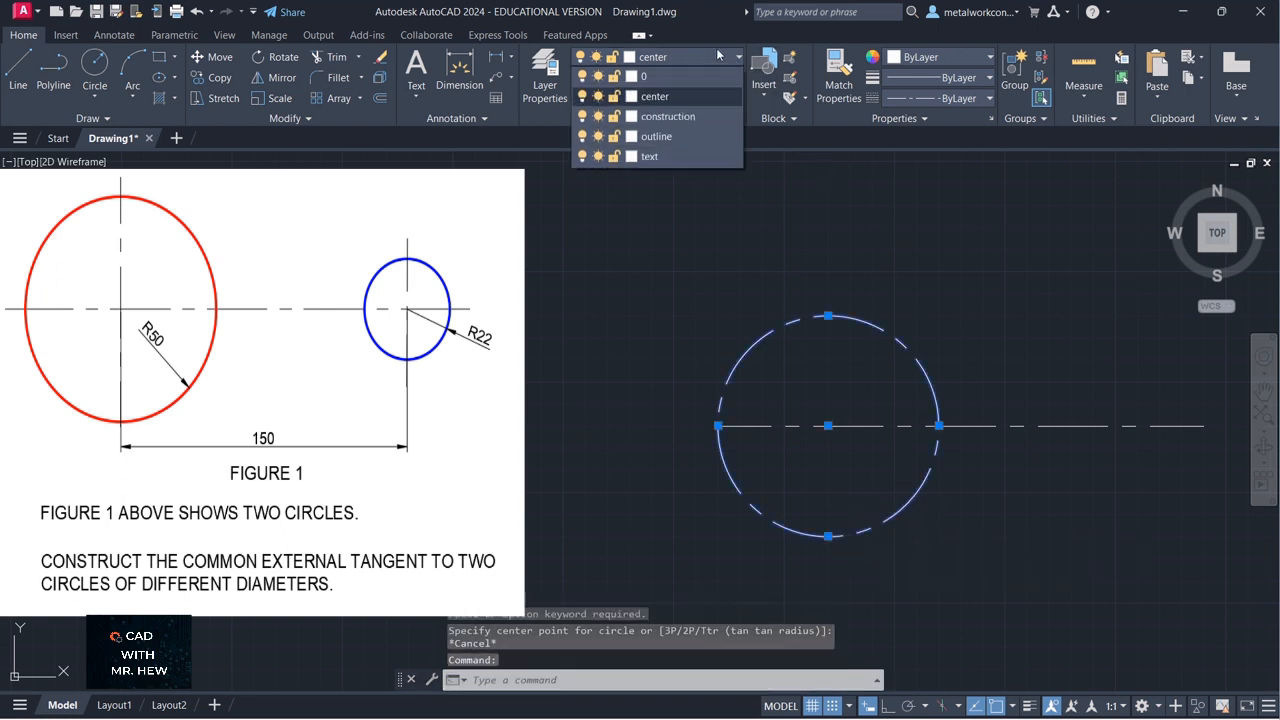
left_click(672, 117)
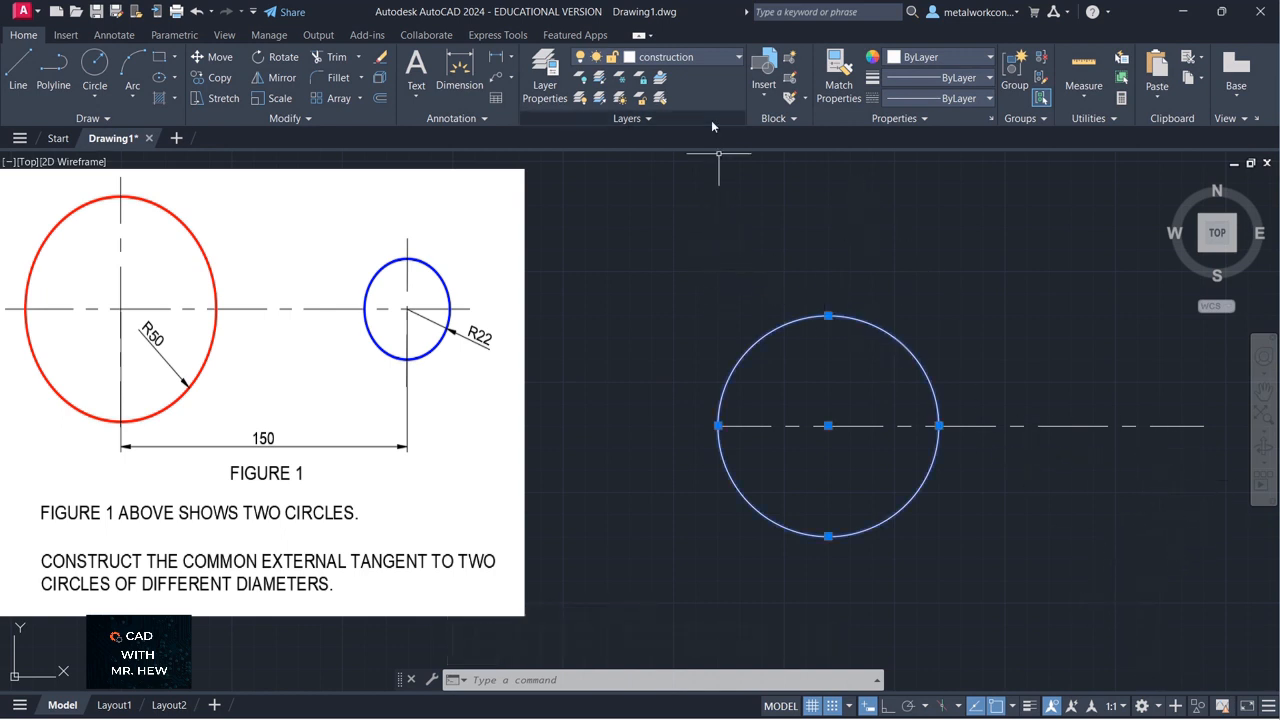
left_click(94, 76)
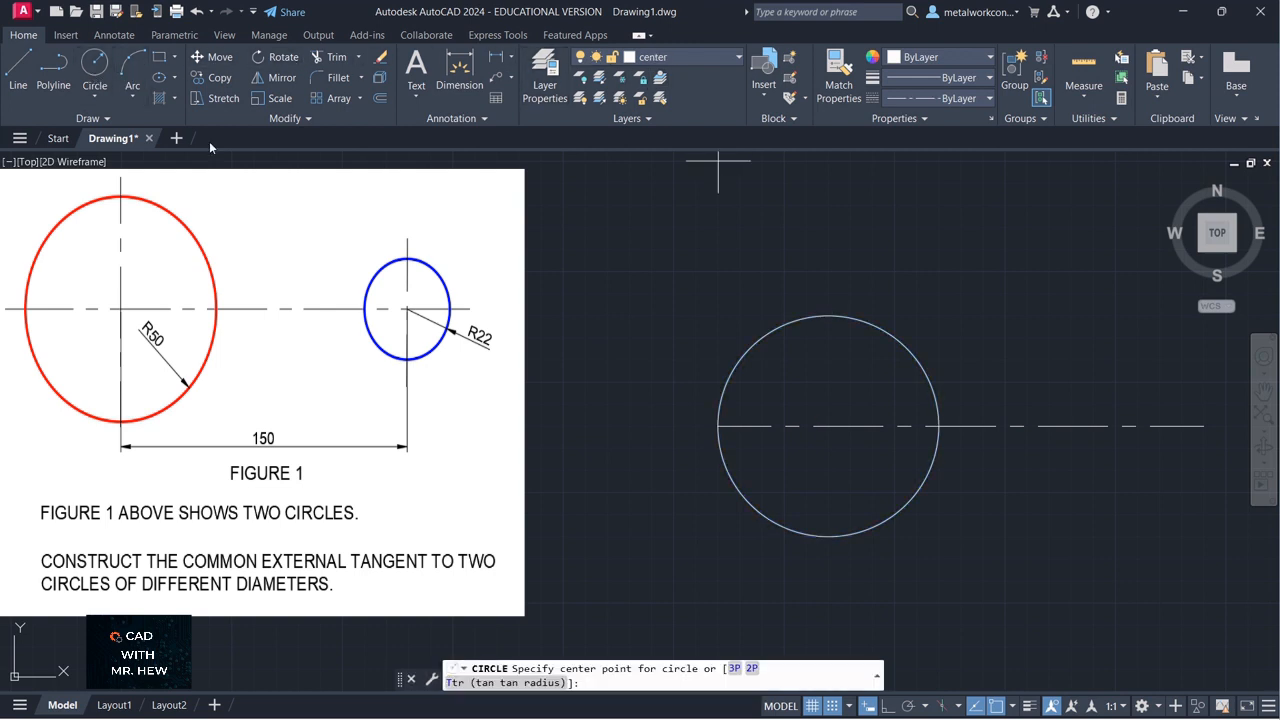
key("Escape")
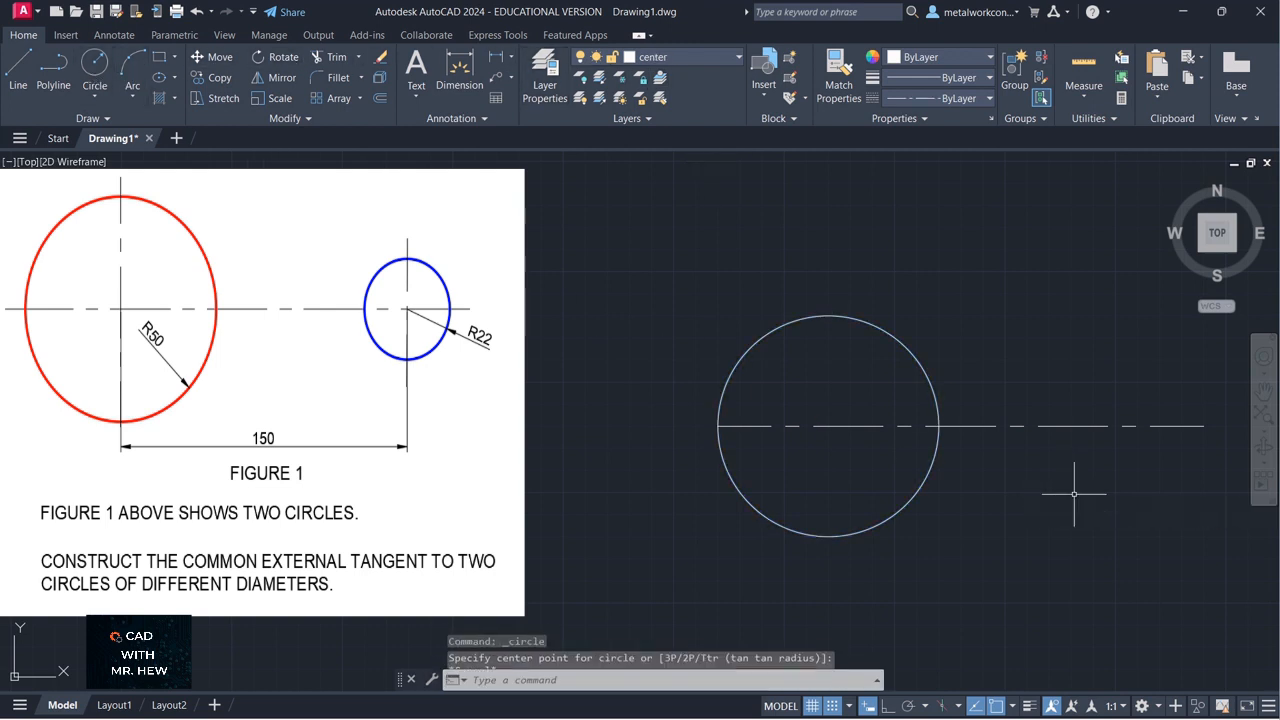
left_click(662, 58)
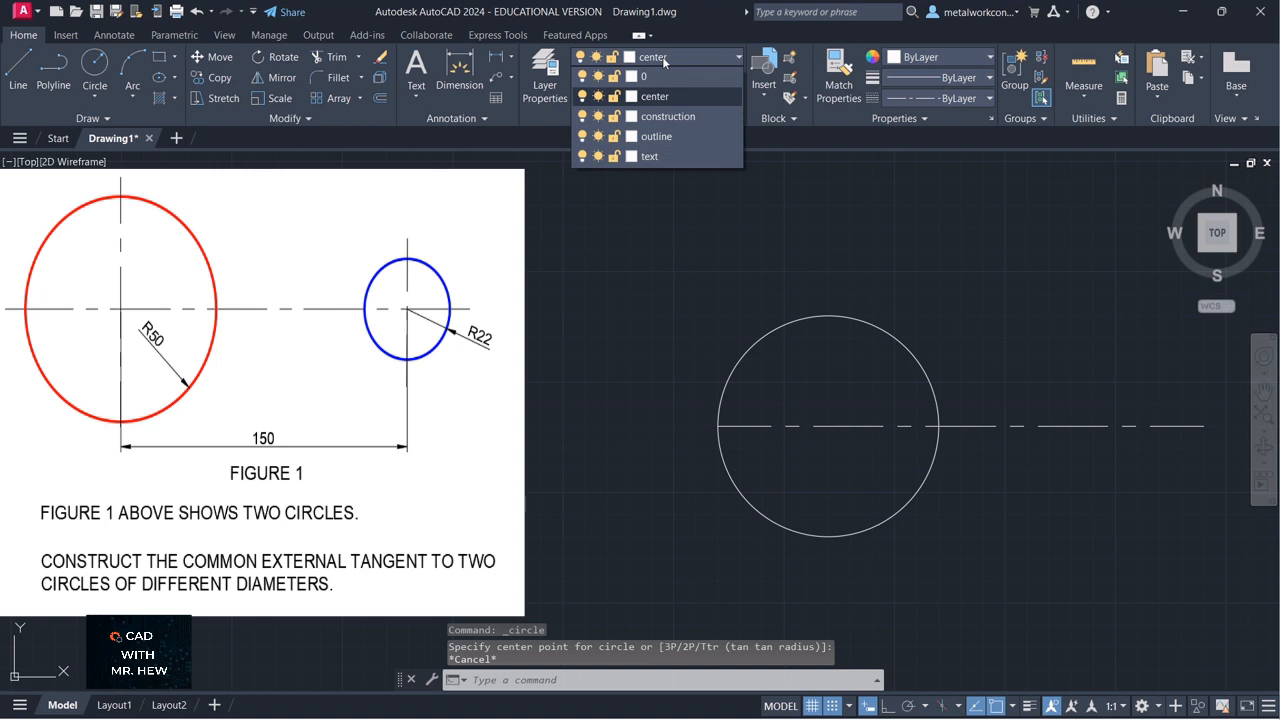
left_click(670, 116)
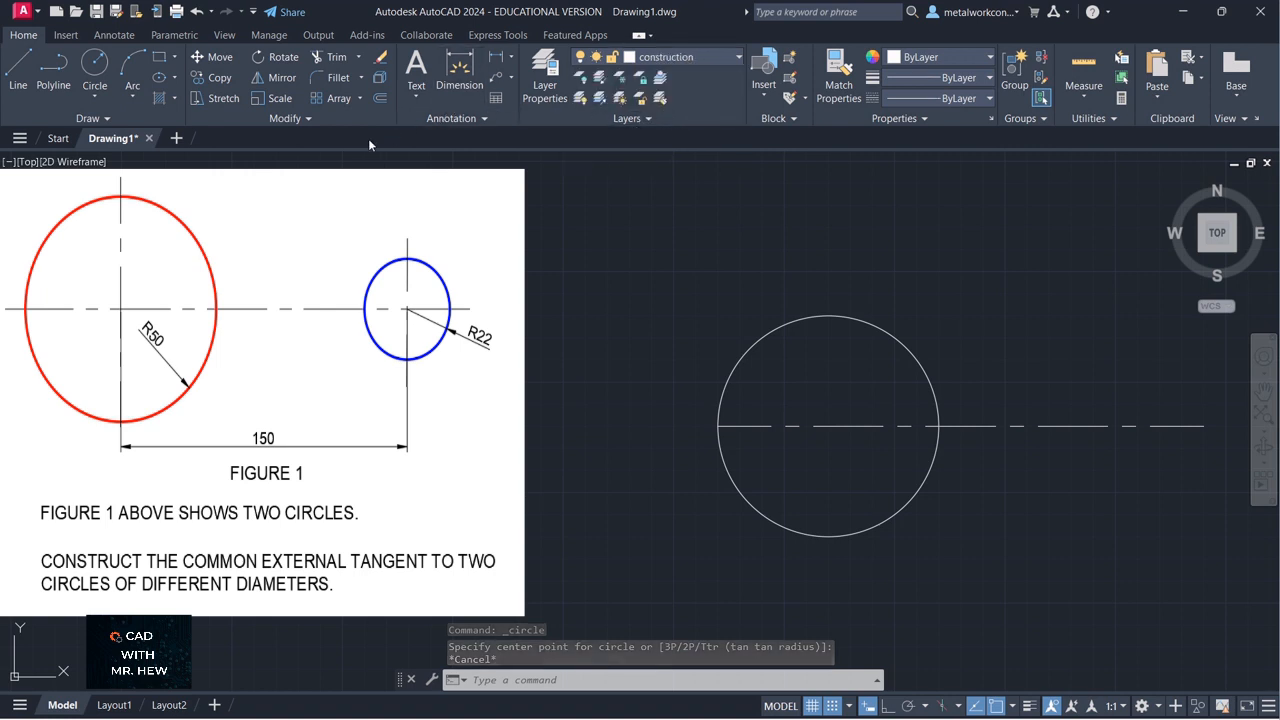
Draw the R22 circle centred on the centerline, 150 east of the large circle's center
left_click(94, 64)
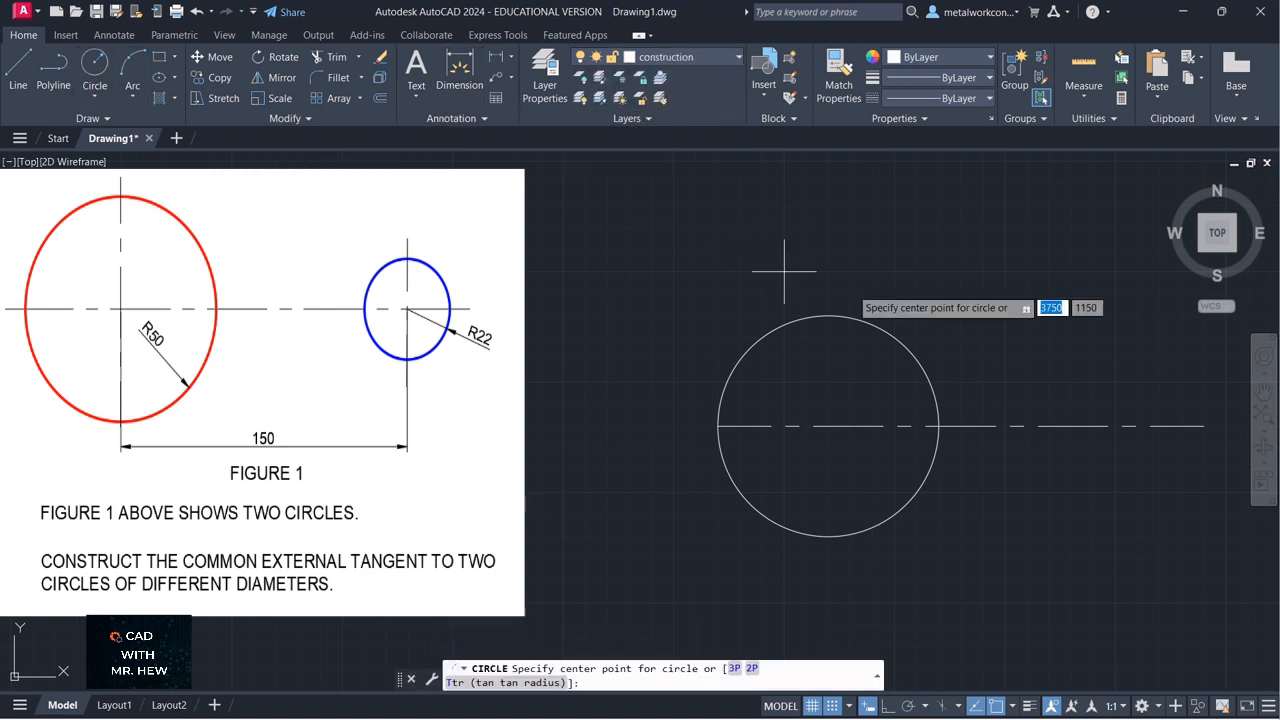
left_click(1159, 425)
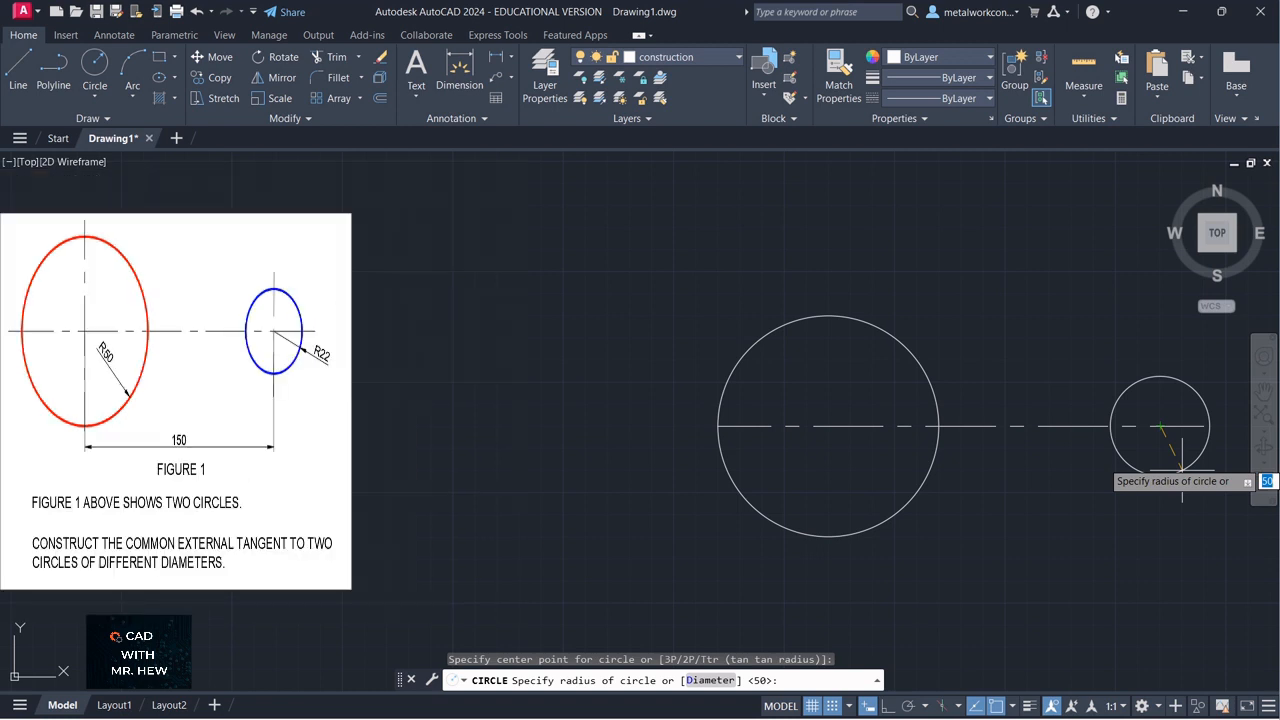
left_click(1181, 469)
key("Return")
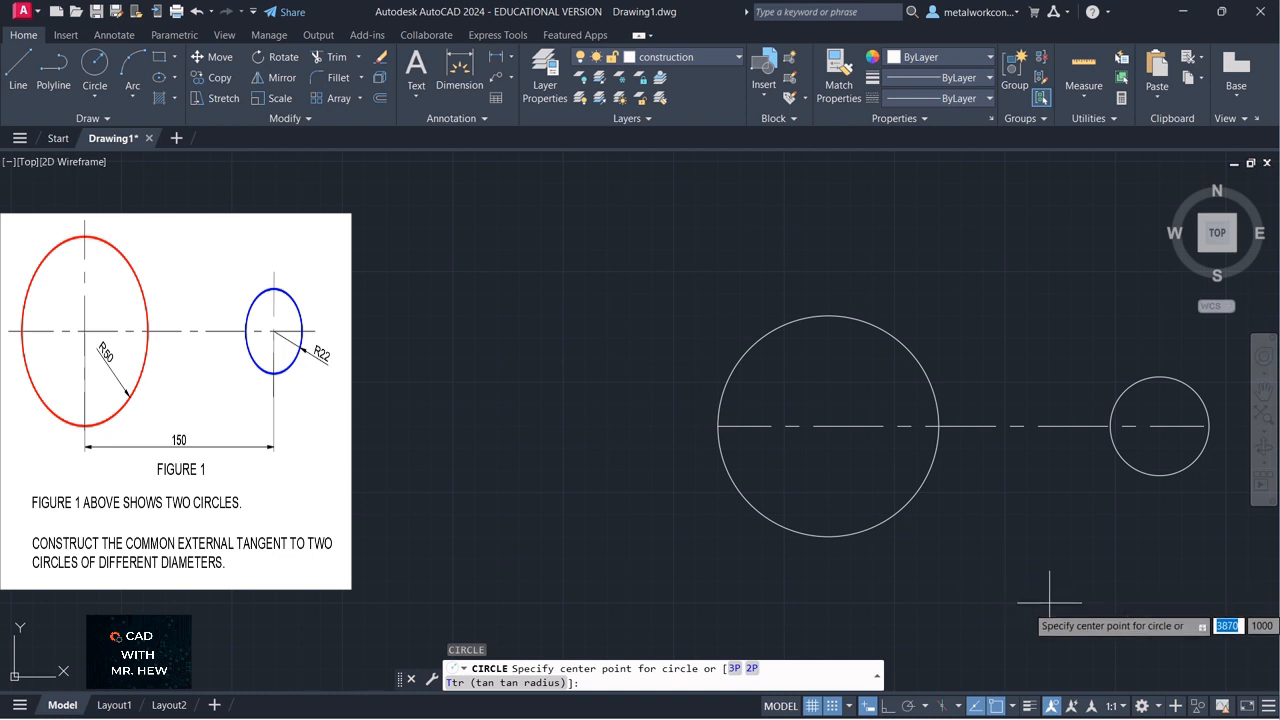
key("Escape")
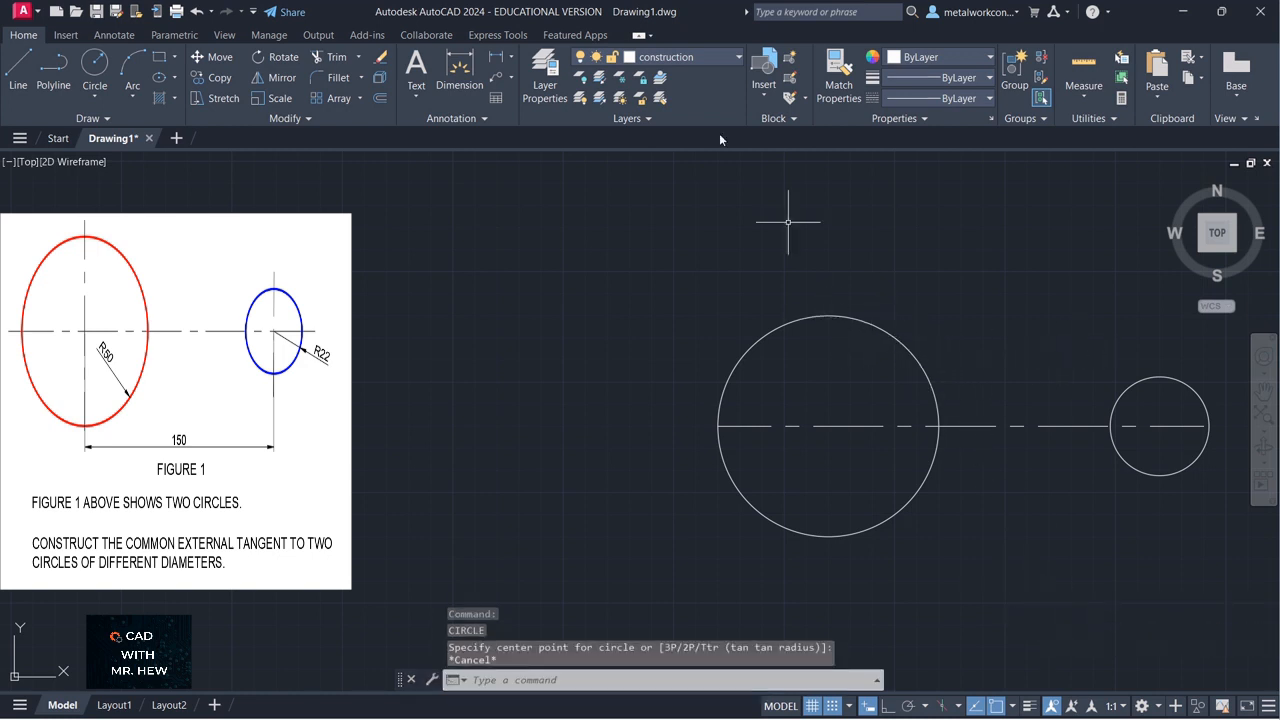
Add a radius dimension to the large circle, placing its text inside the circle's upper-left part
left_click(509, 61)
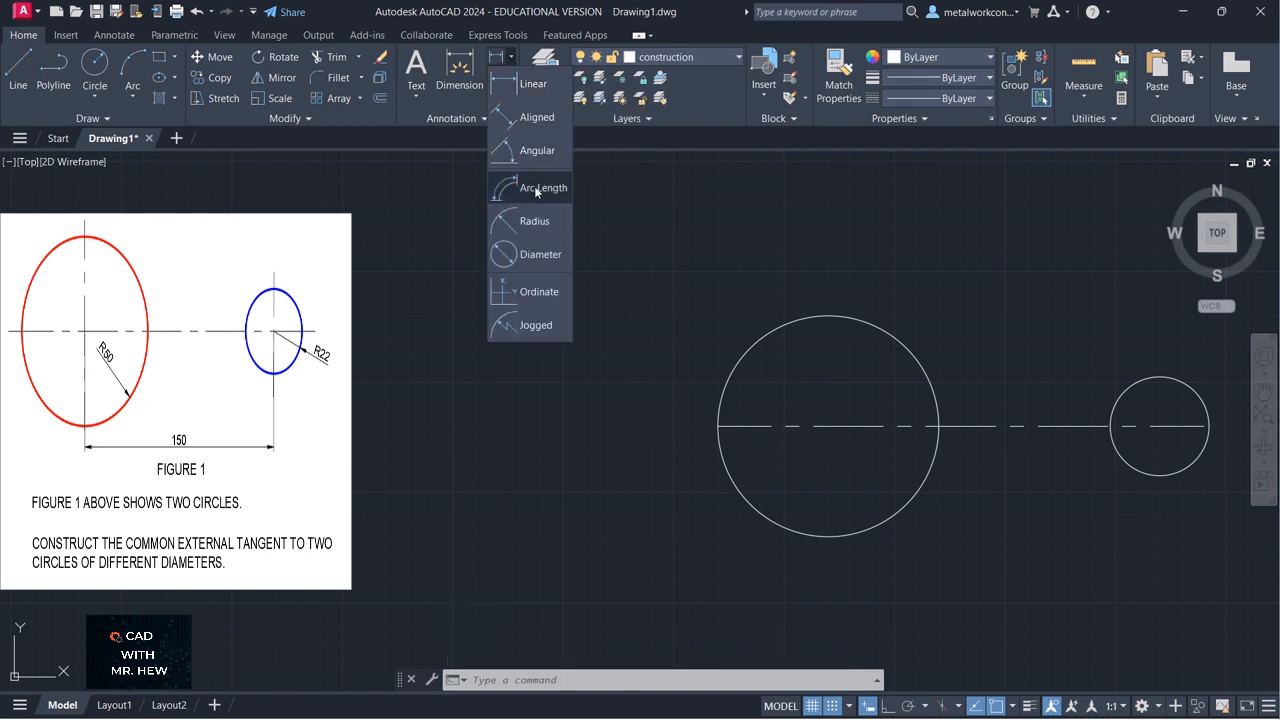
left_click(534, 221)
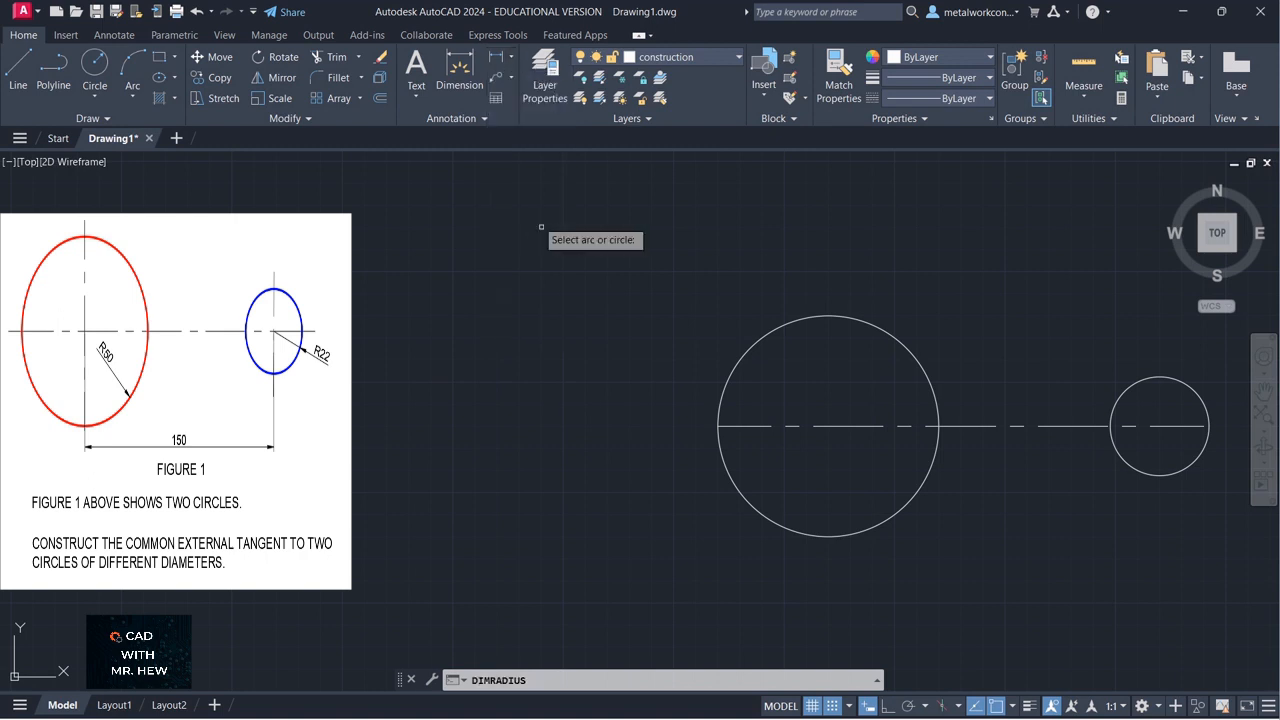
left_click(889, 340)
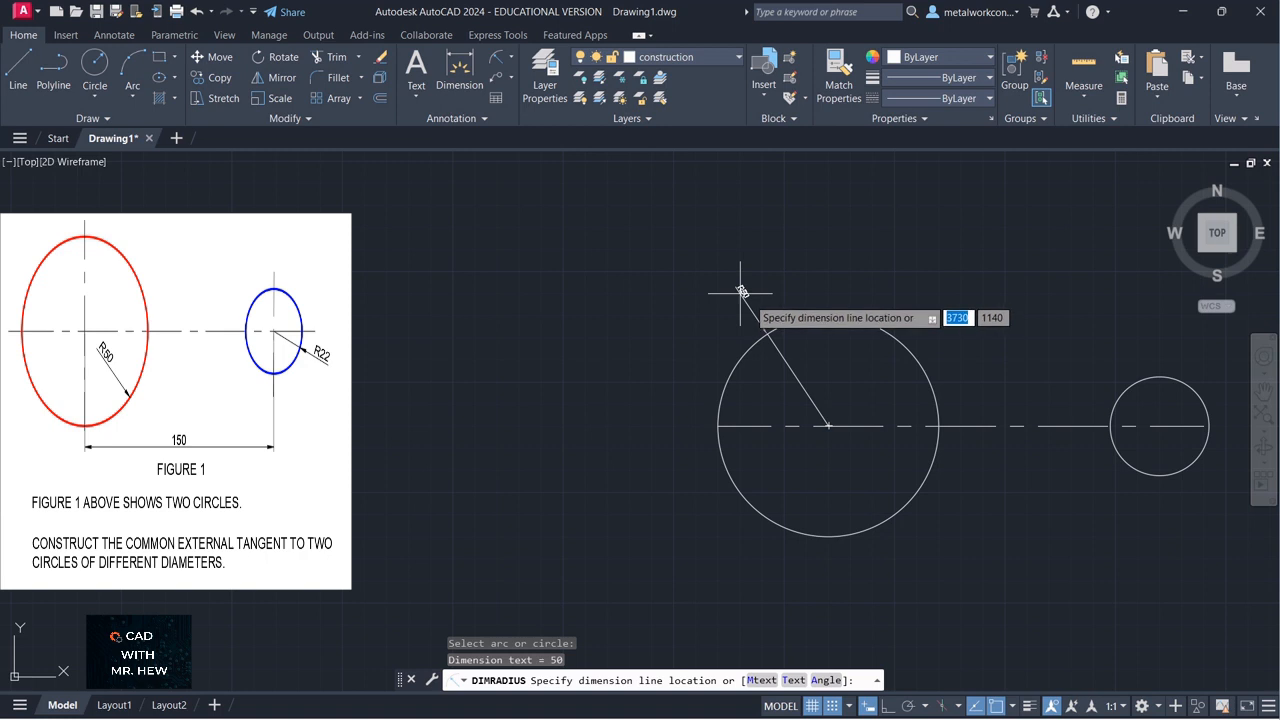
left_click(807, 381)
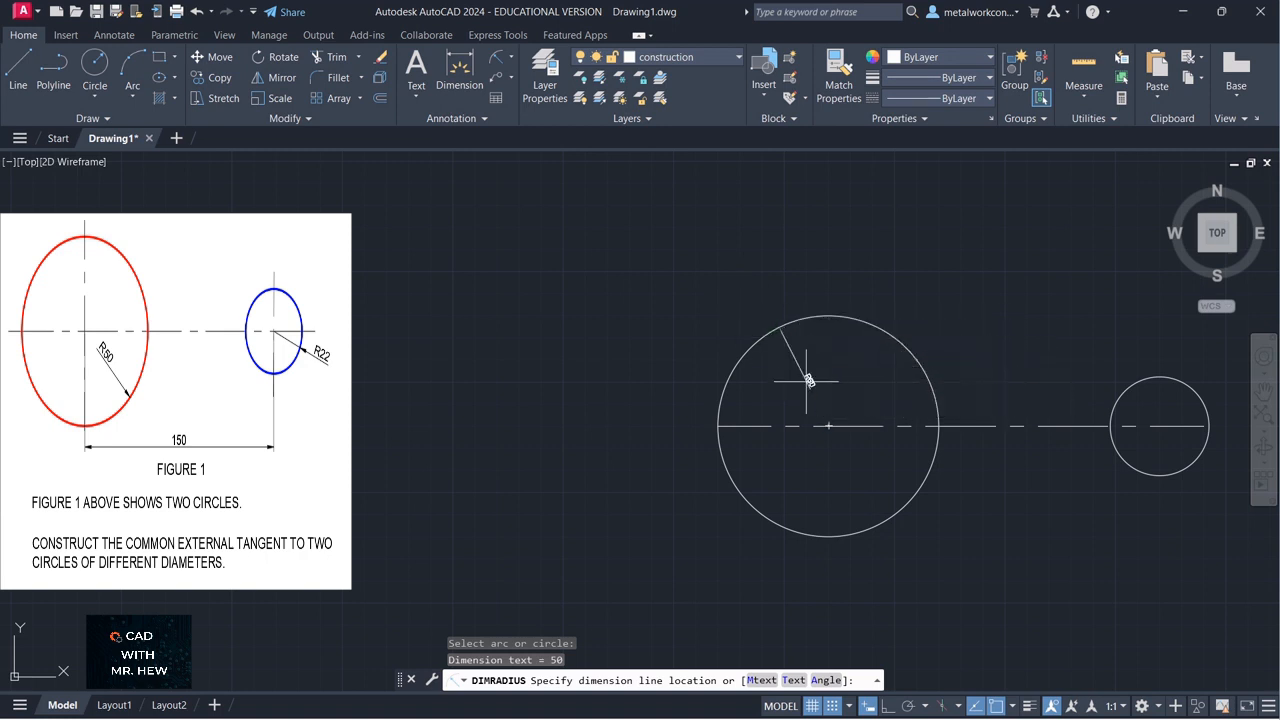
key("Escape")
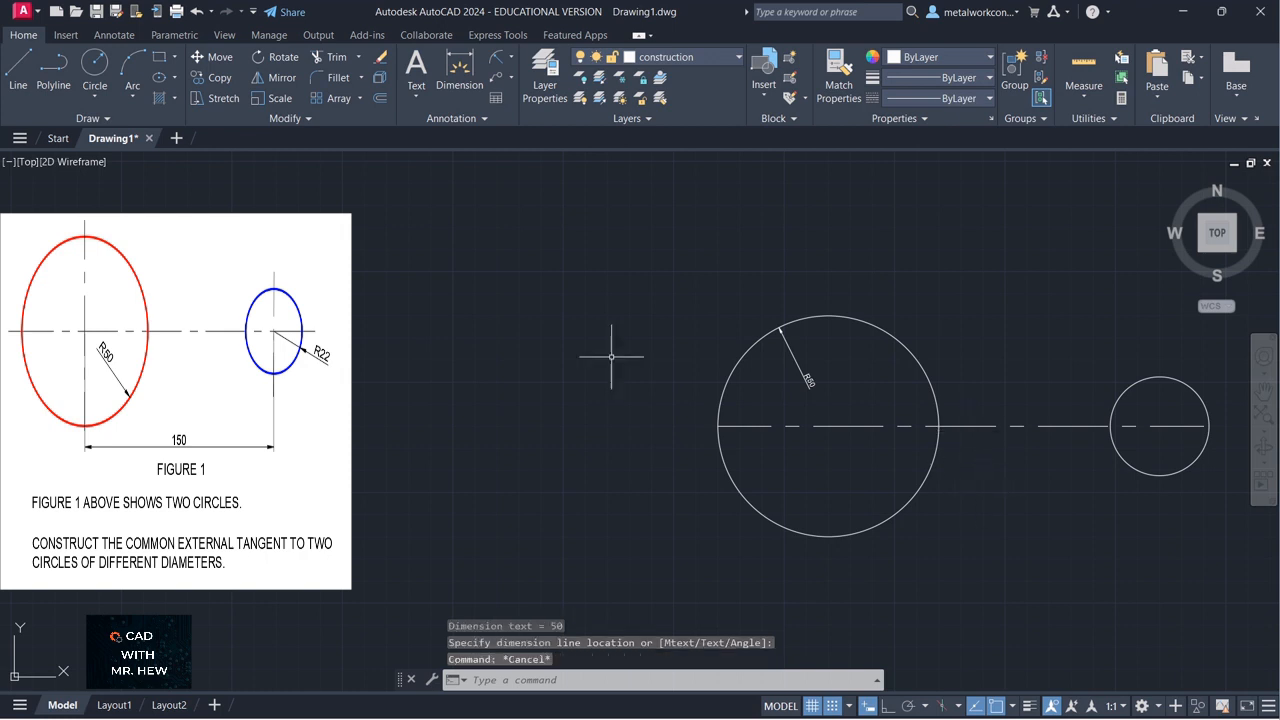
Set the overall dimension scale of the ISO-25 dimension style to 2
type("d")
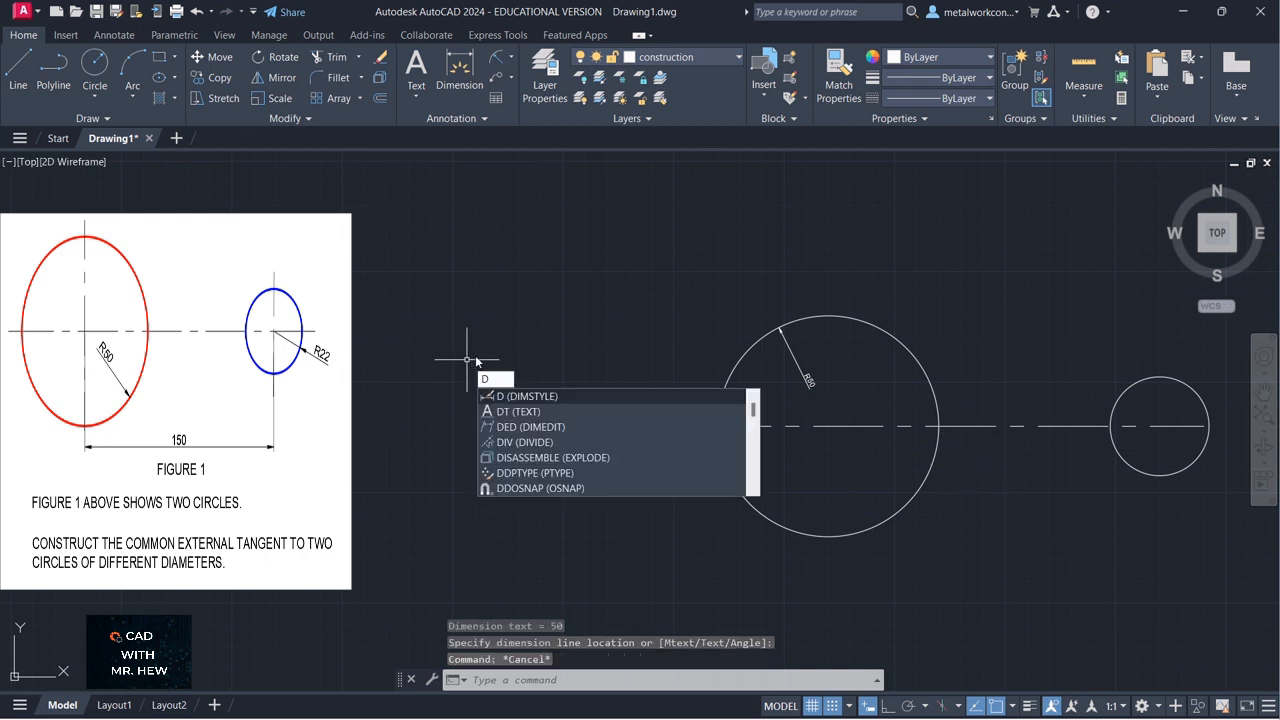
left_click(520, 399)
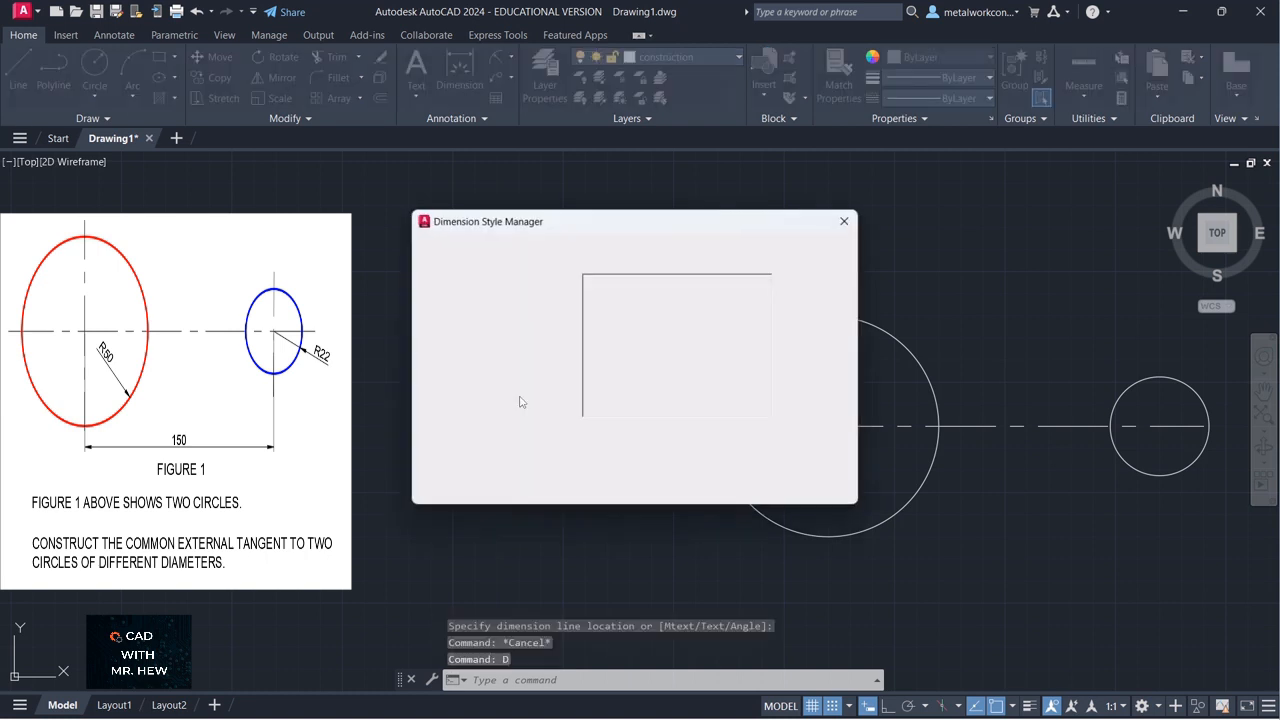
left_click(821, 332)
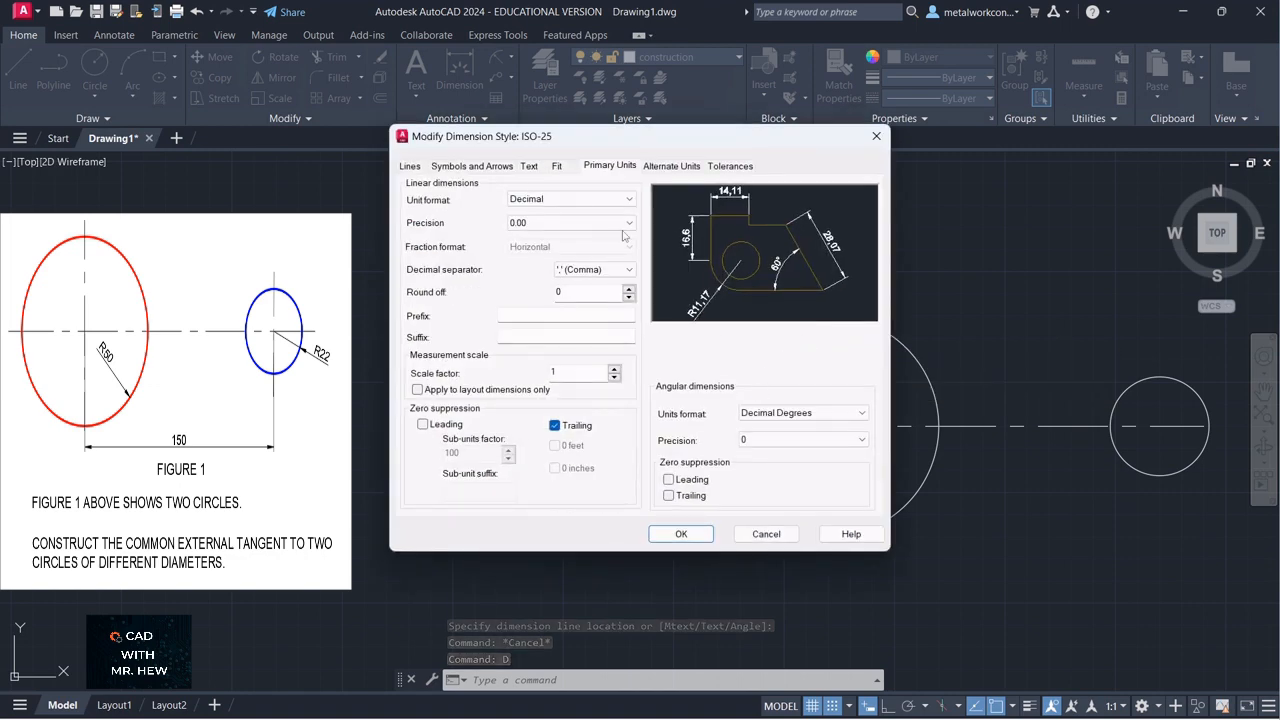
left_click(558, 167)
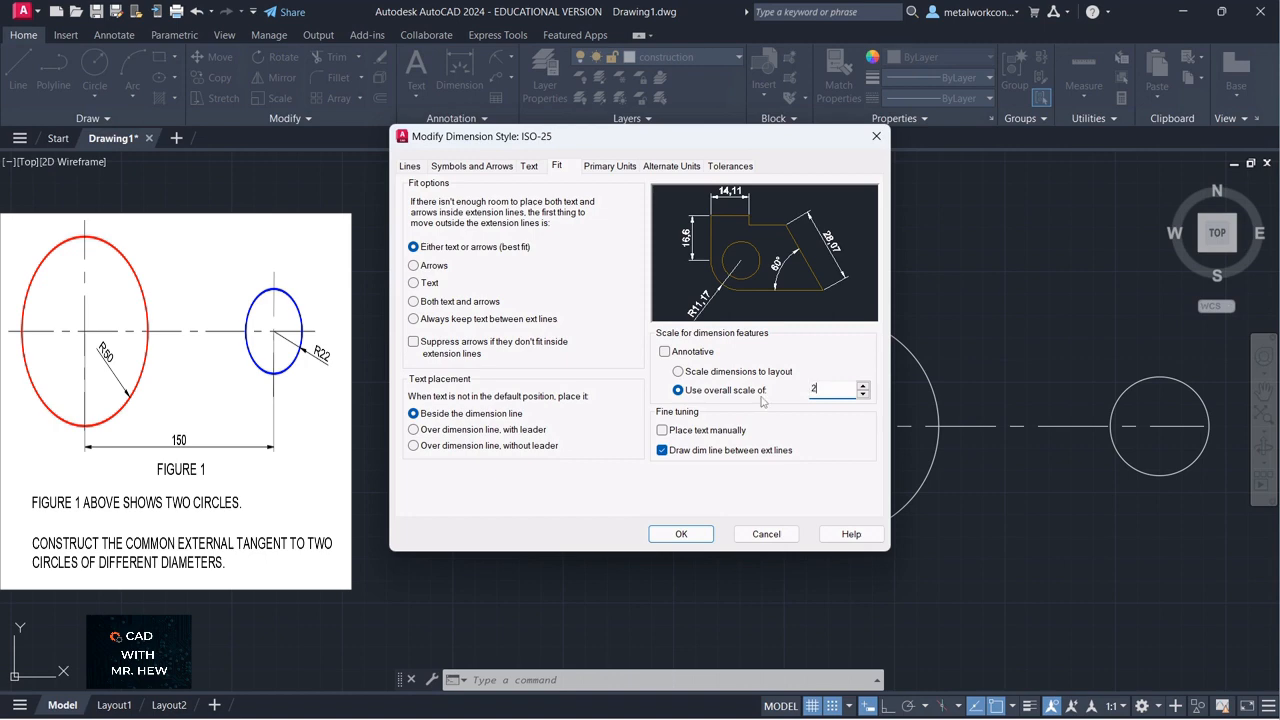
left_click(697, 541)
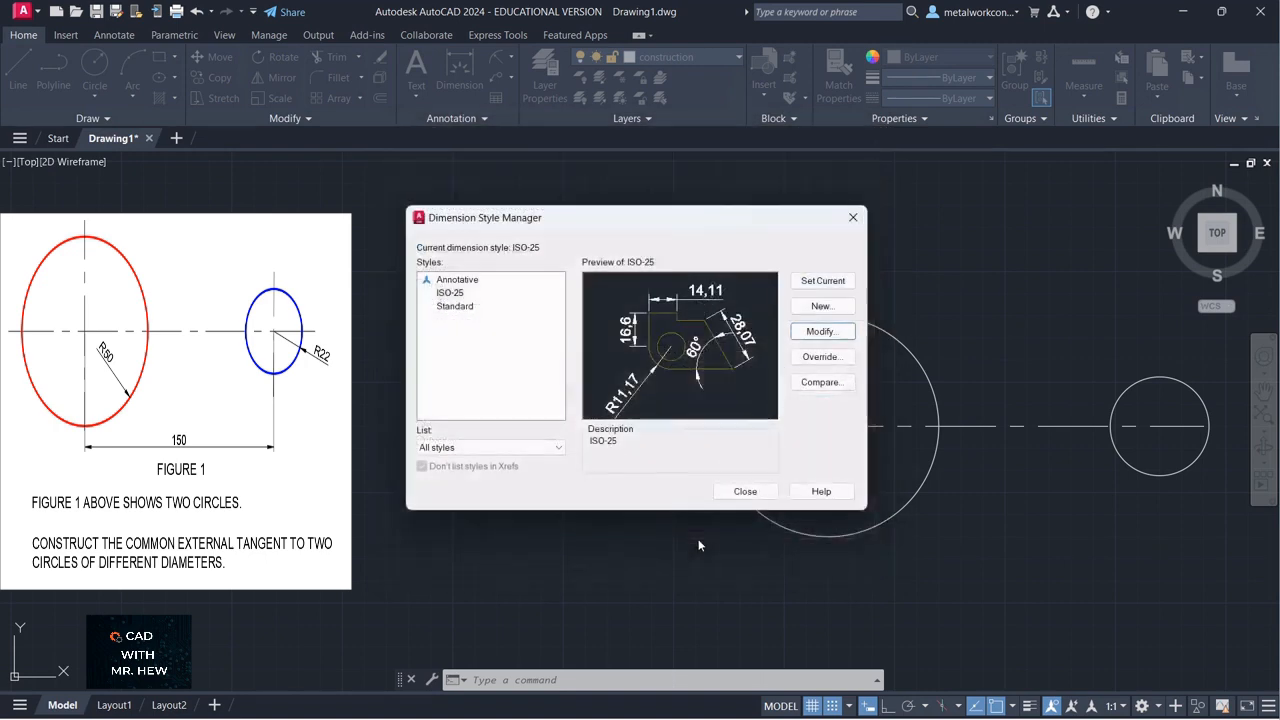
left_click(744, 489)
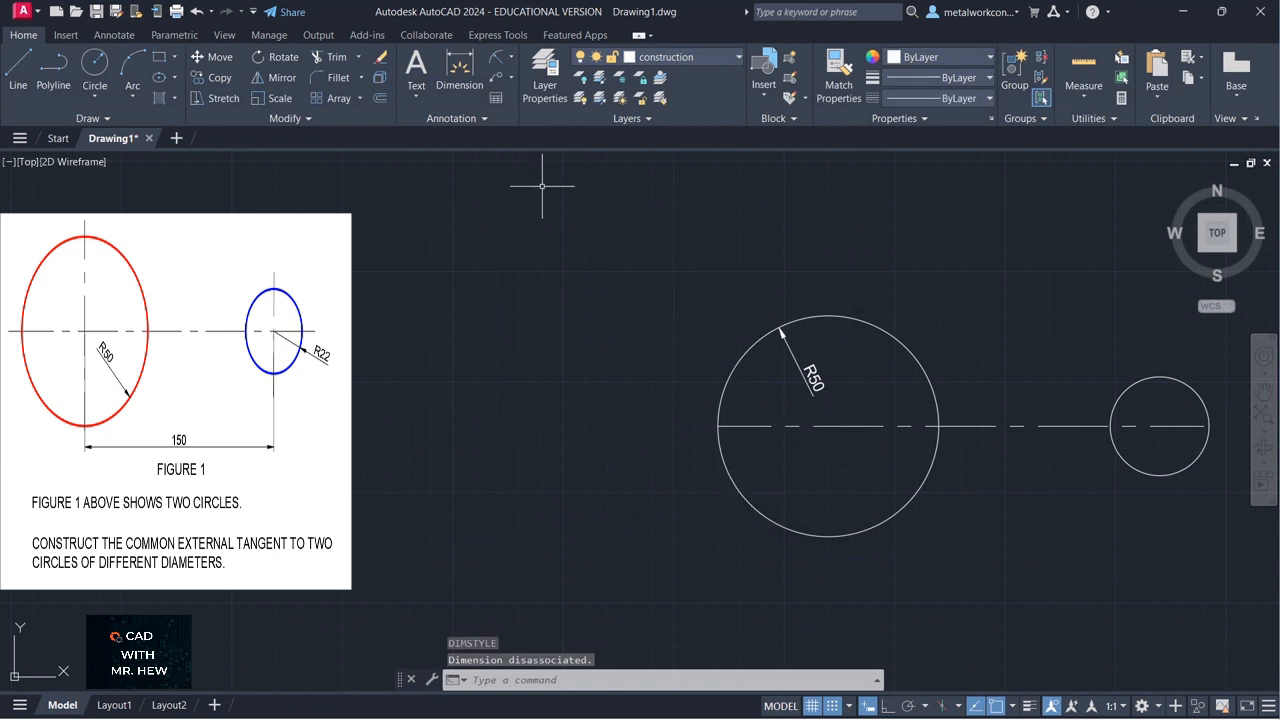
Add a radius dimension to the small circle, with its text inside and its arrow at the circle's upper-right edge
left_click(495, 57)
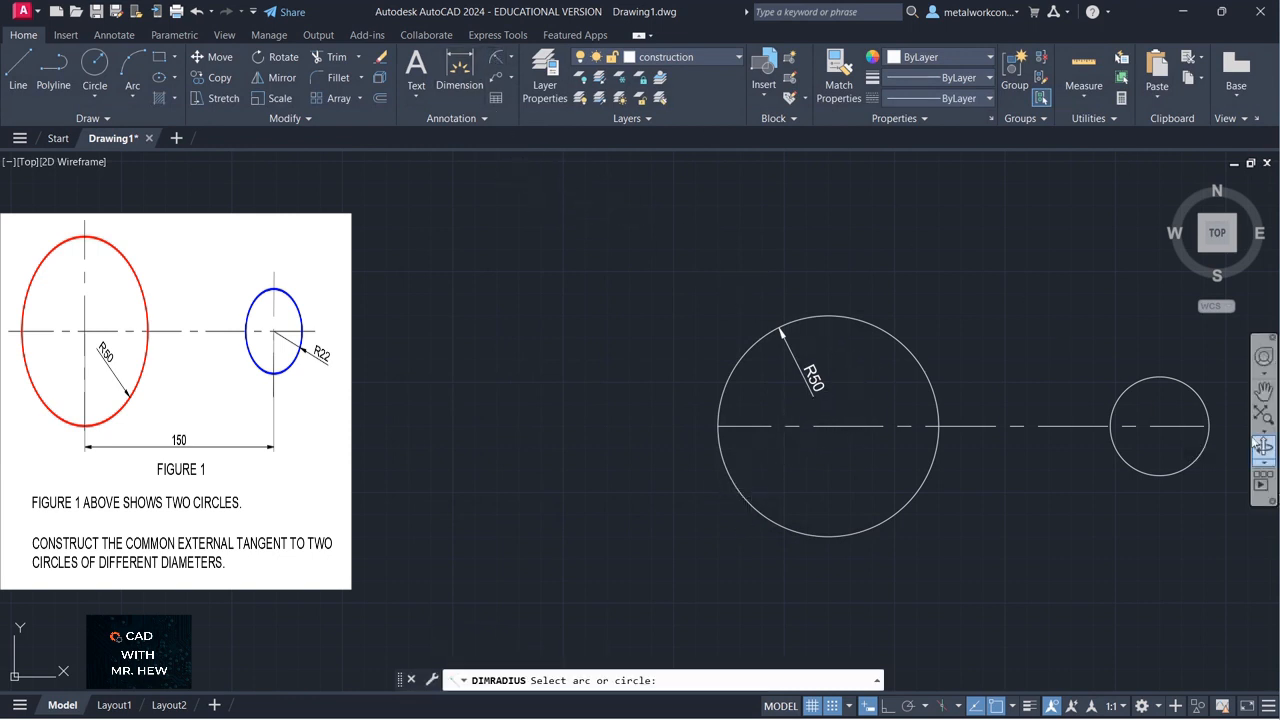
left_click(1204, 403)
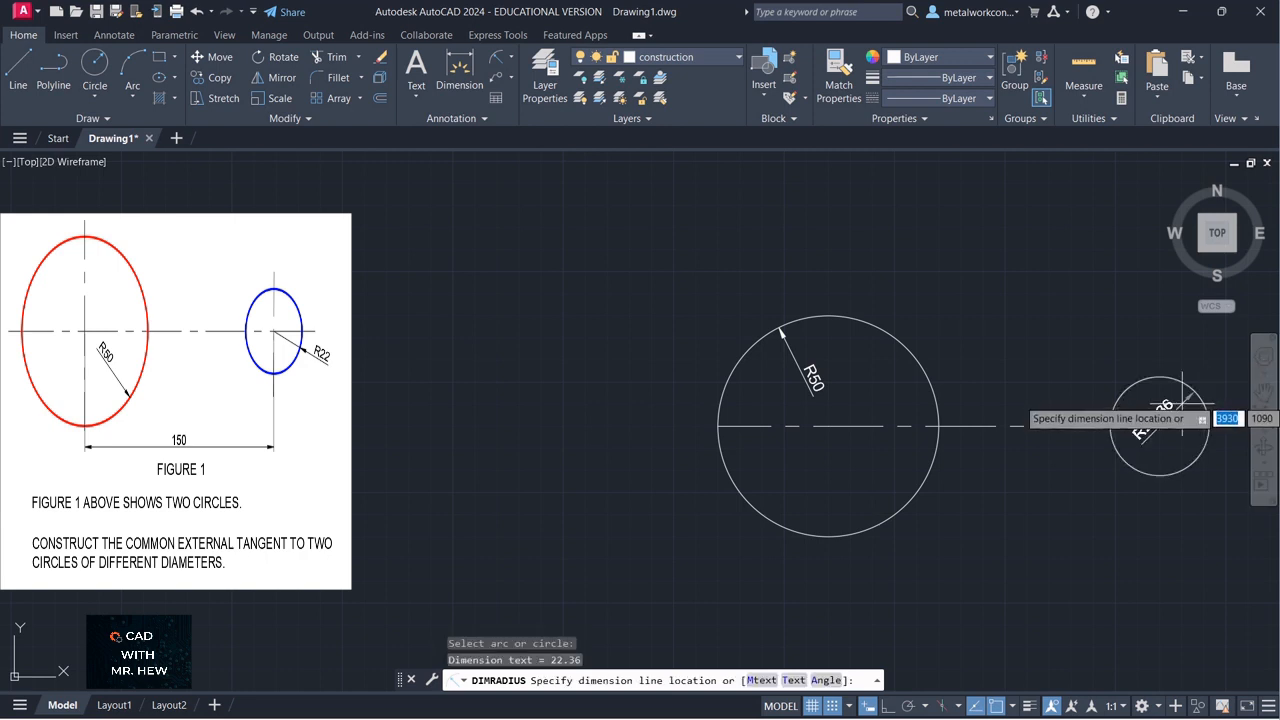
left_click(1160, 402)
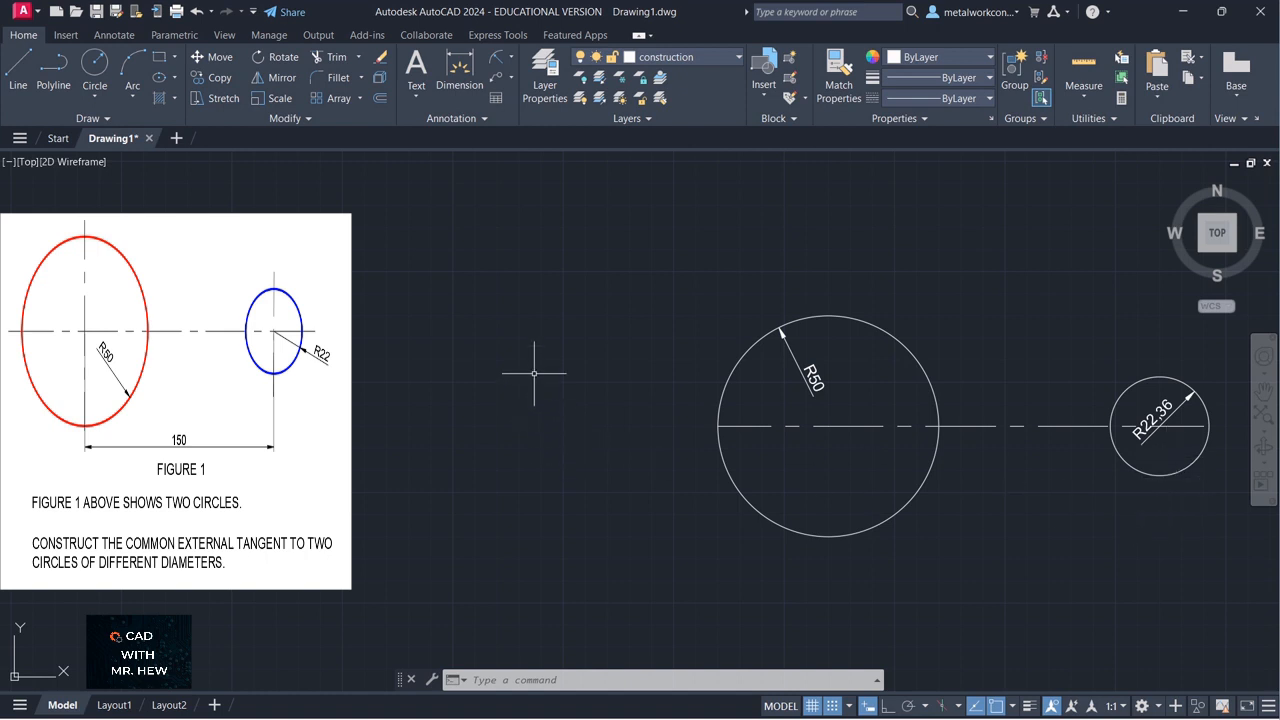
Modify the ISO-25 dimension style's primary units to use a period decimal separator and a linear precision of 0
type("D")
key("Return")
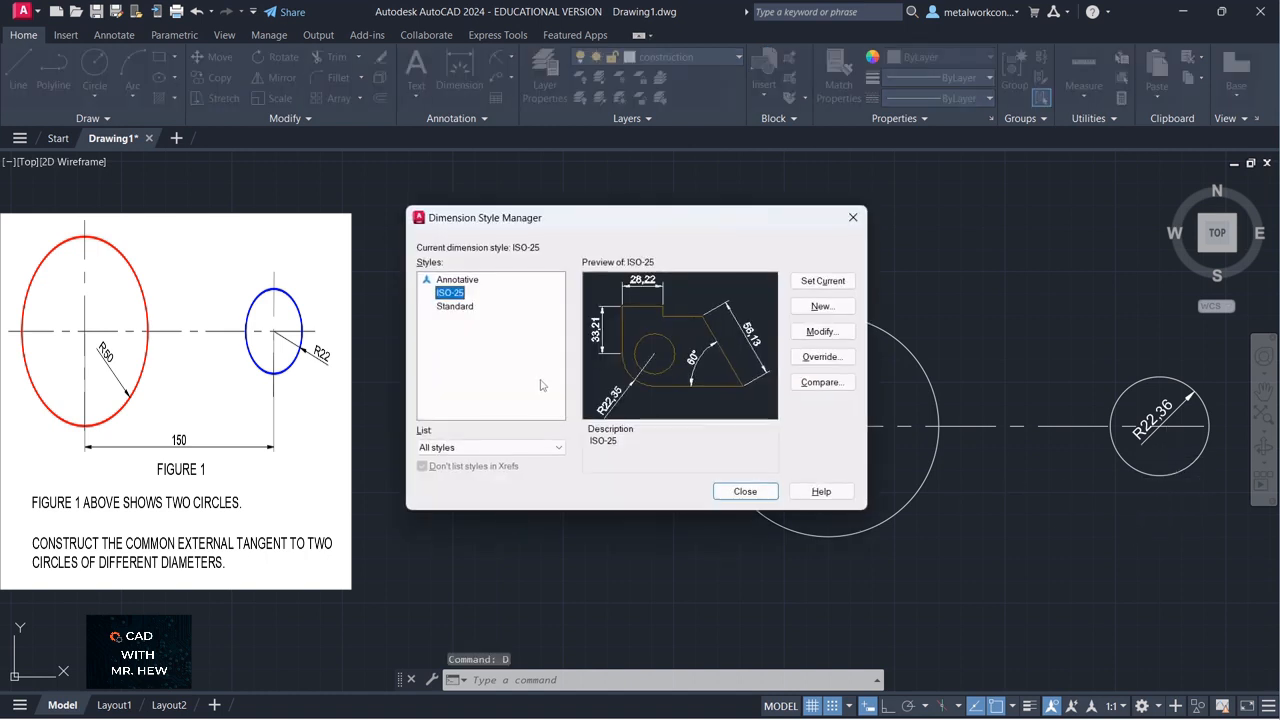
left_click(809, 334)
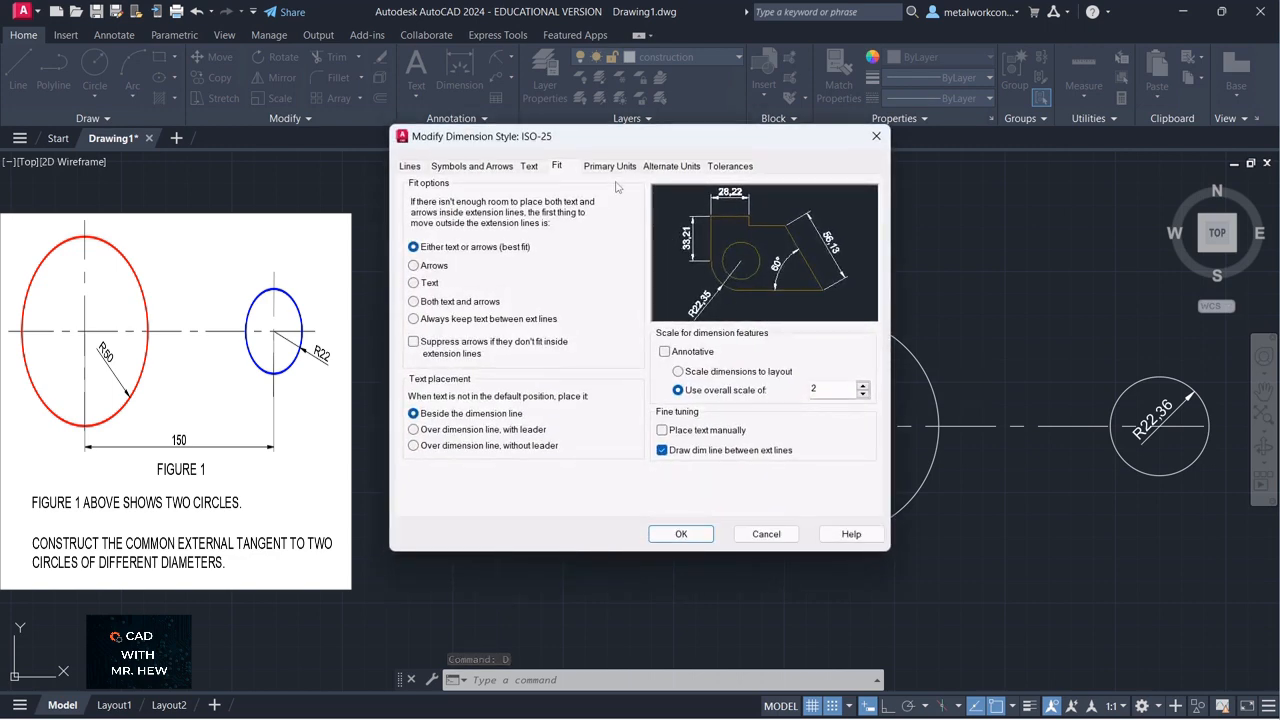
left_click(612, 167)
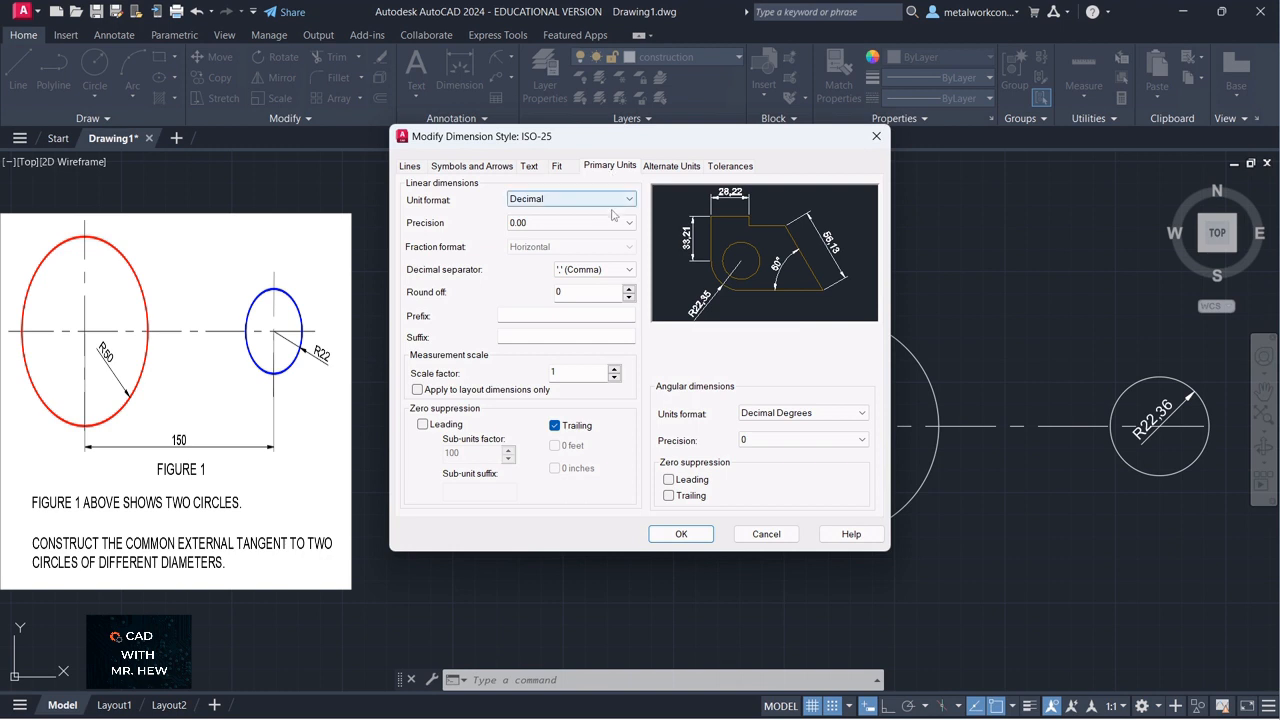
left_click(629, 270)
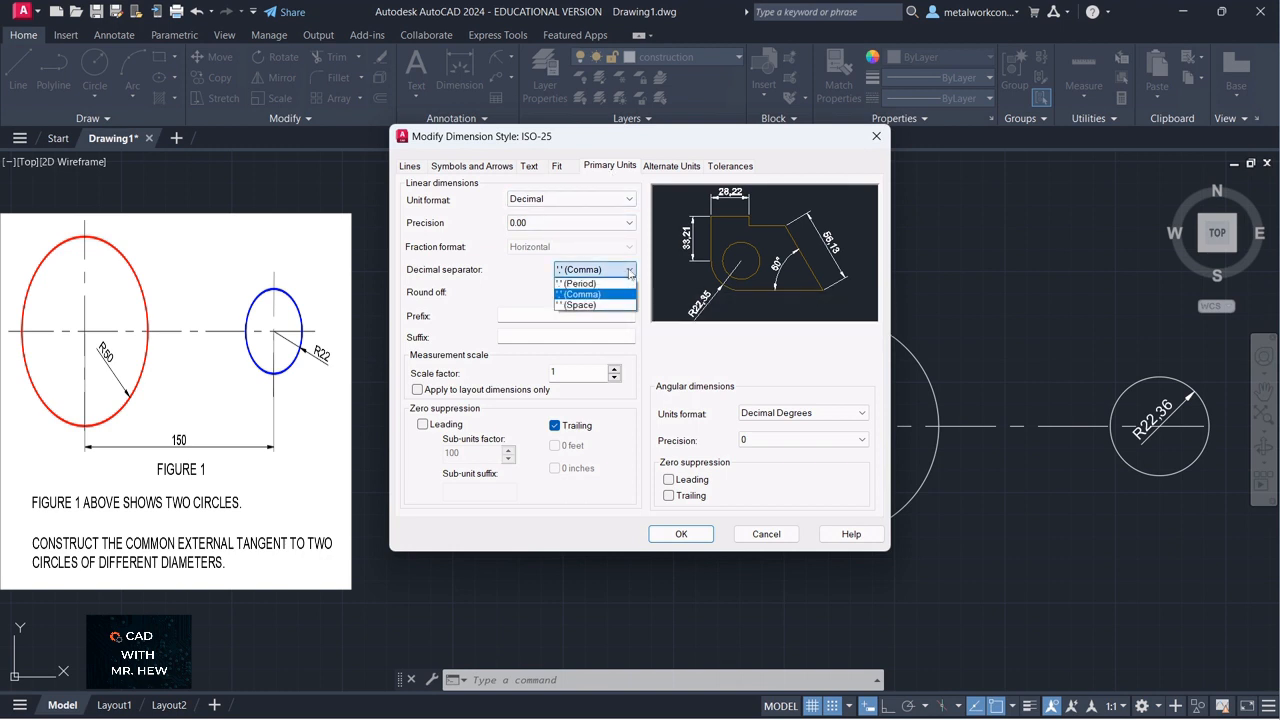
left_click(582, 283)
left_click(629, 224)
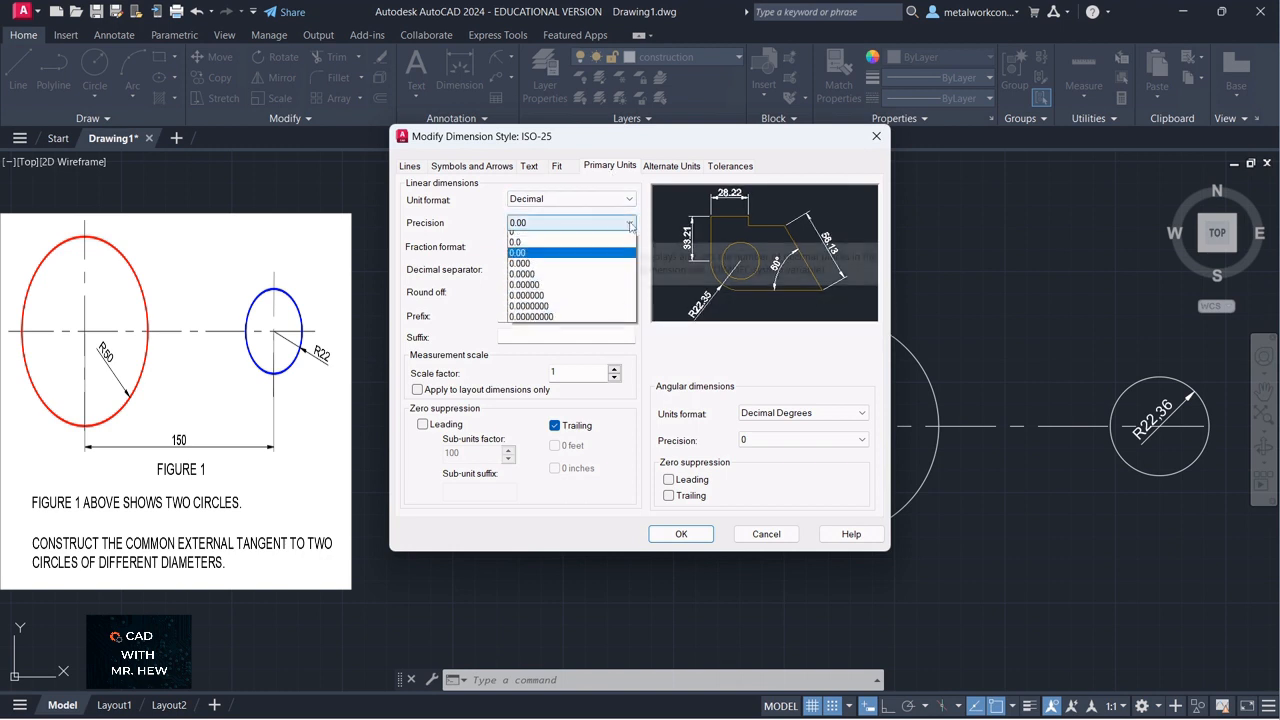
left_click(576, 237)
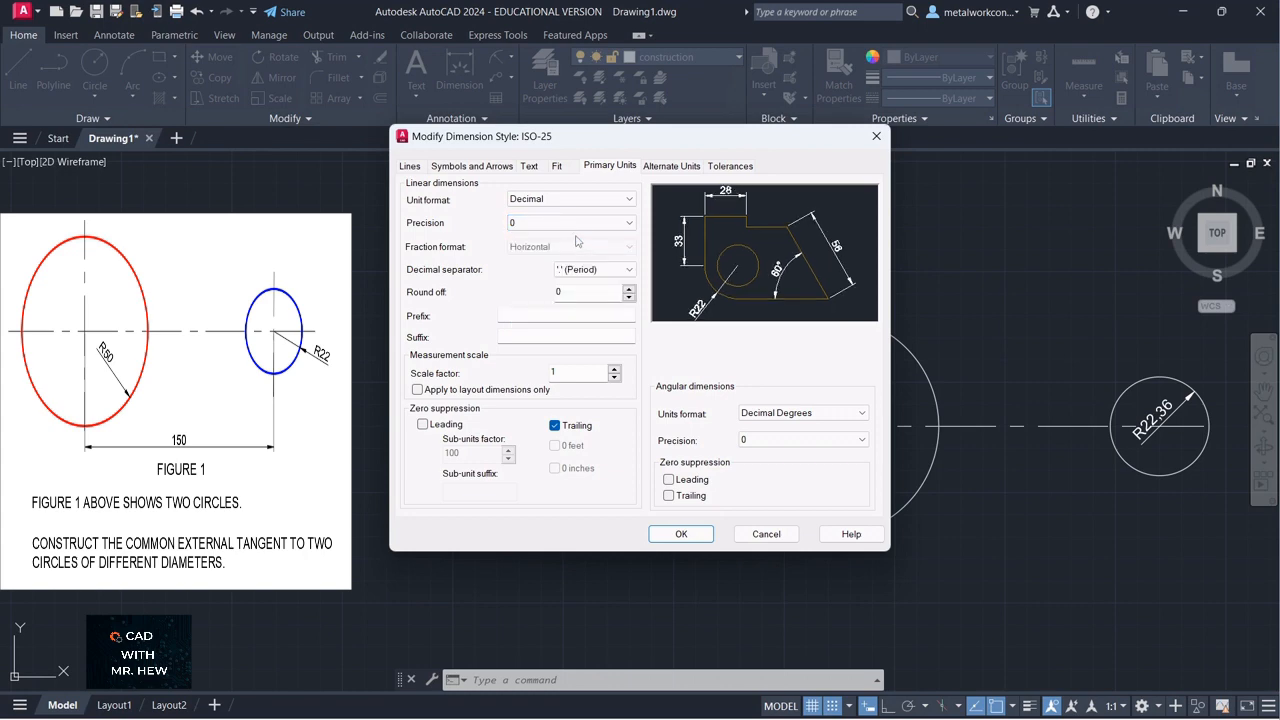
left_click(690, 539)
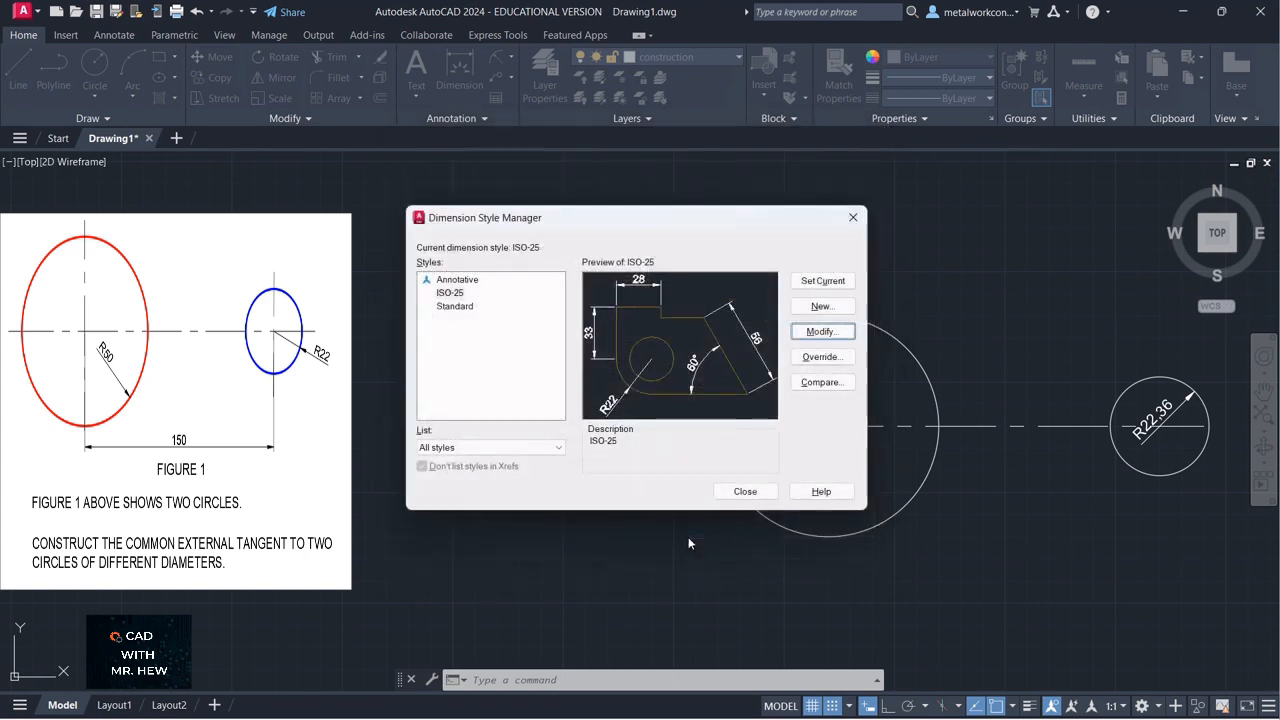
left_click(745, 491)
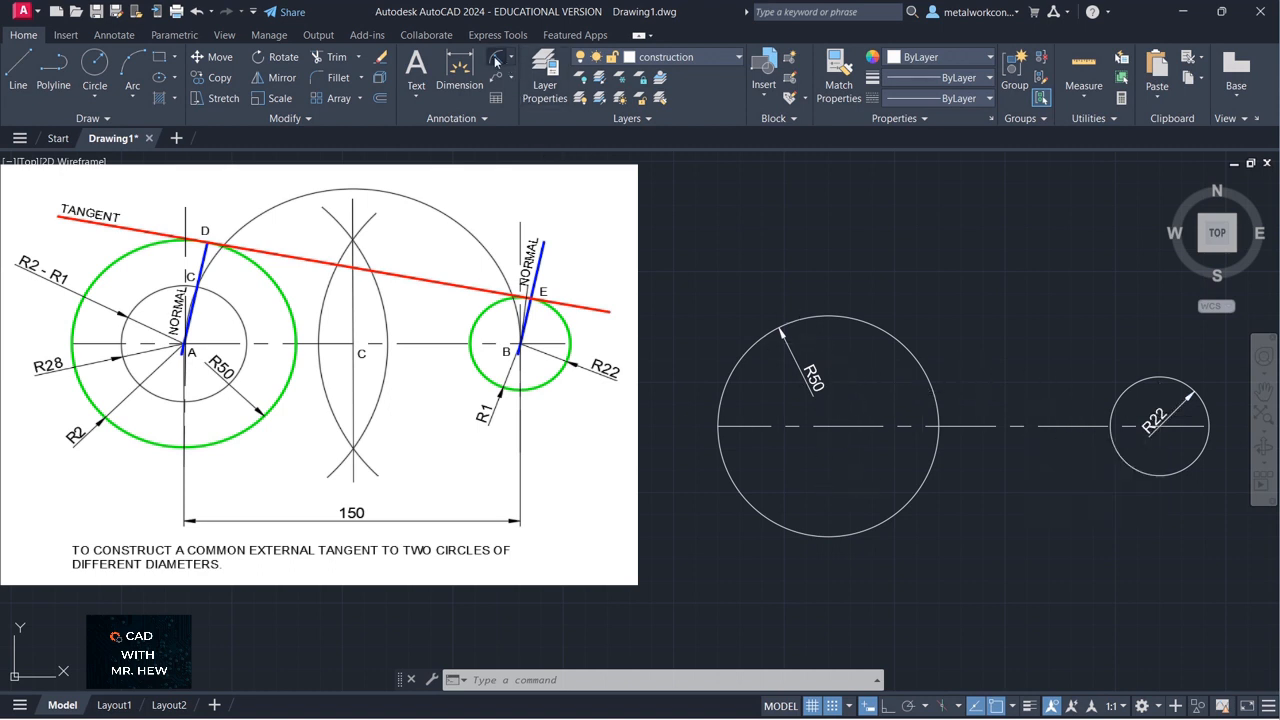
Turn grid snap off and add a second radius dimension to the large circle's lower-left part, with its text near the center
left_click(496, 60)
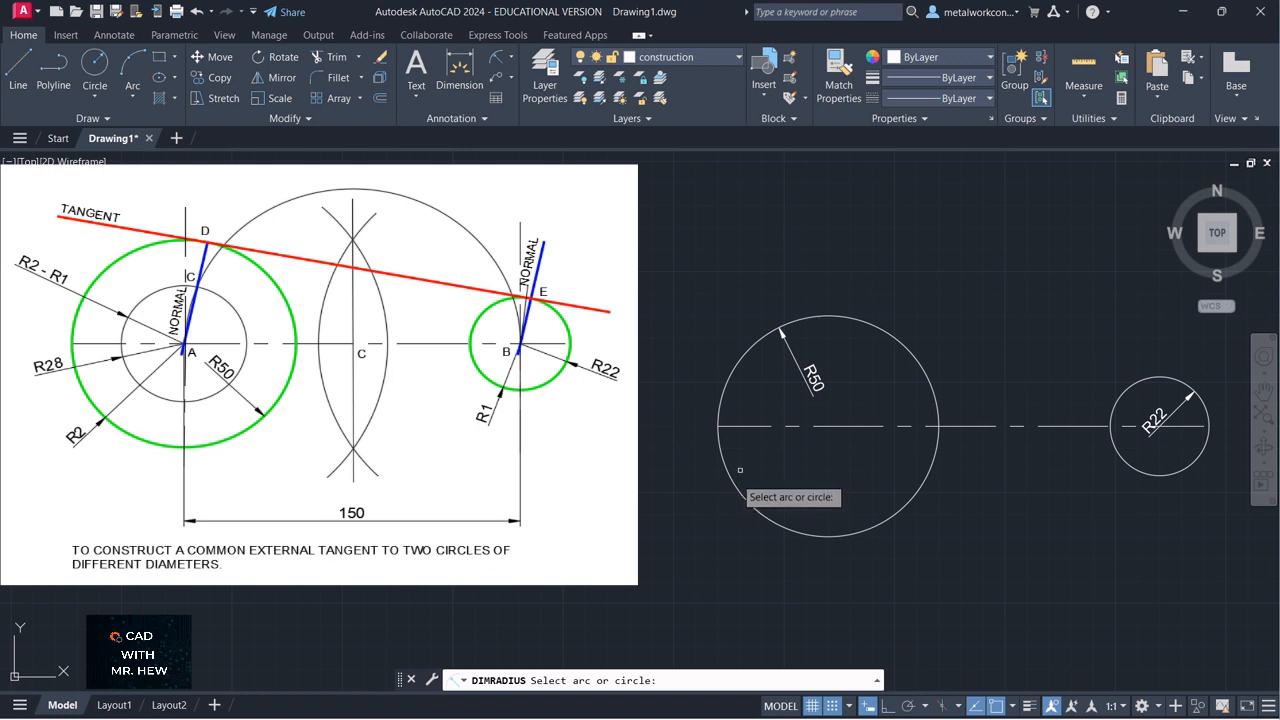
left_click(834, 706)
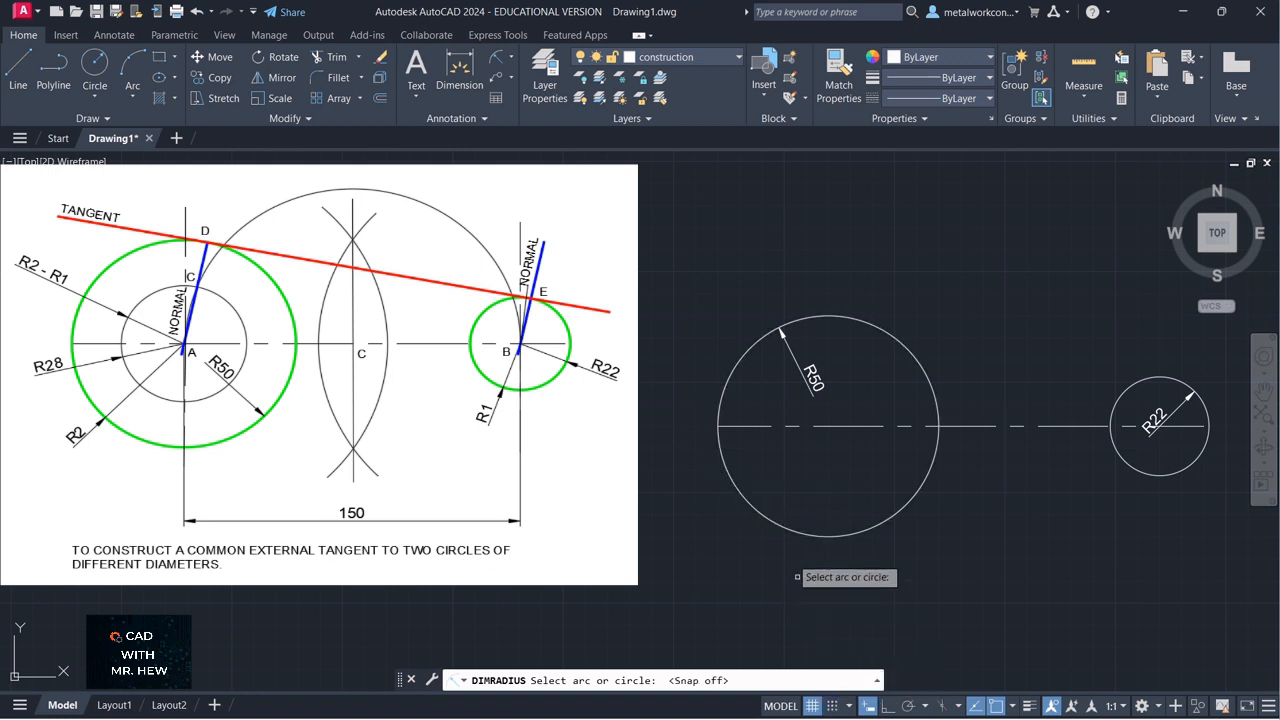
left_click(724, 462)
left_click(816, 440)
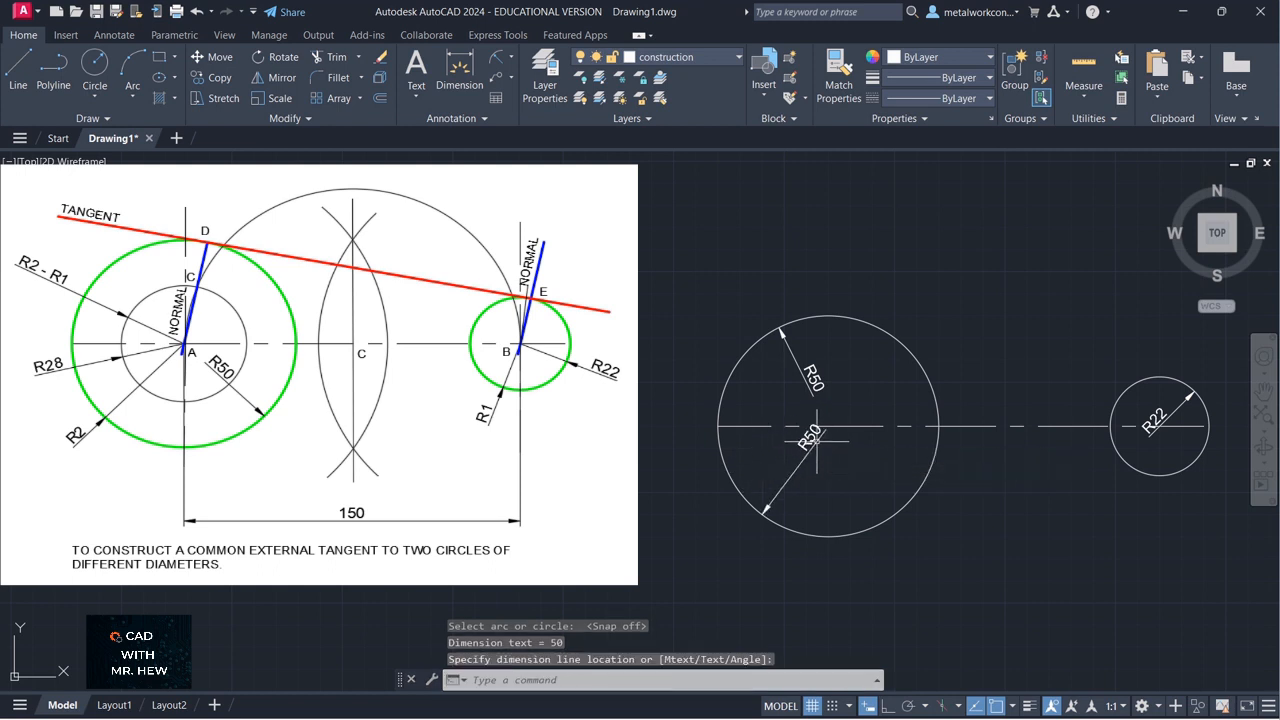
Replace the text of the large circle's lower-left radius dimension with R
left_click(805, 440)
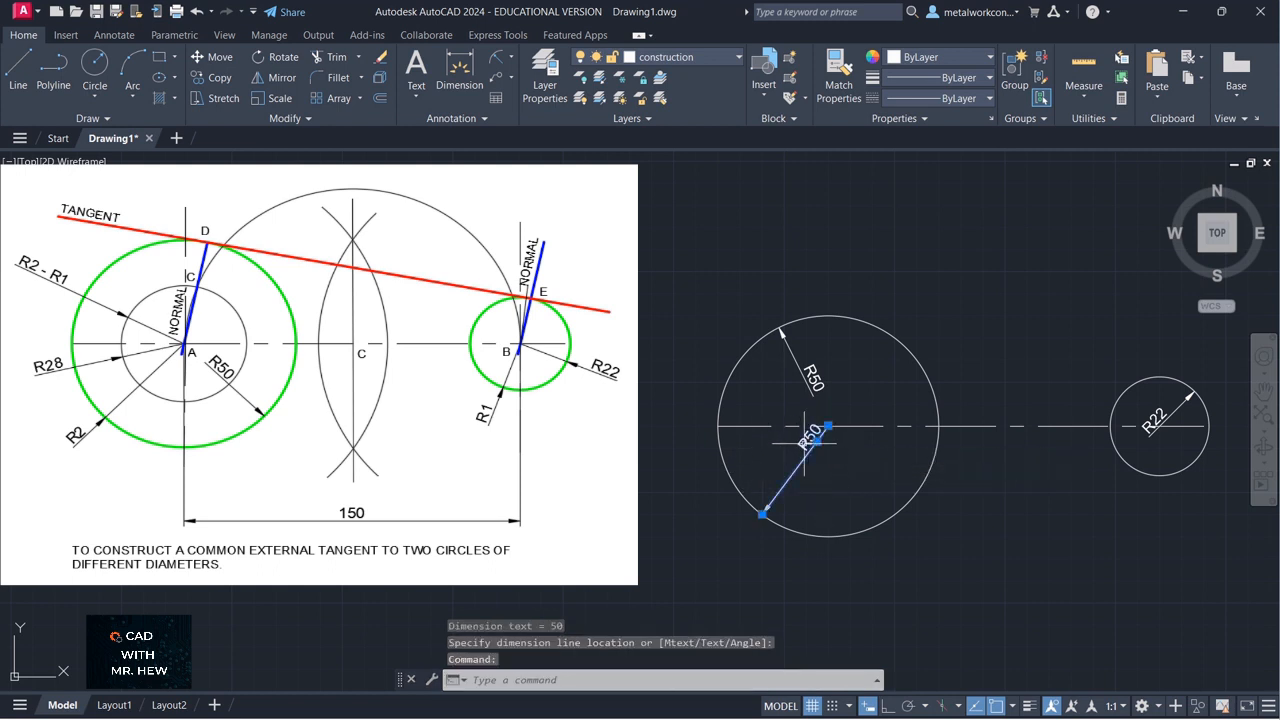
double_click(801, 442)
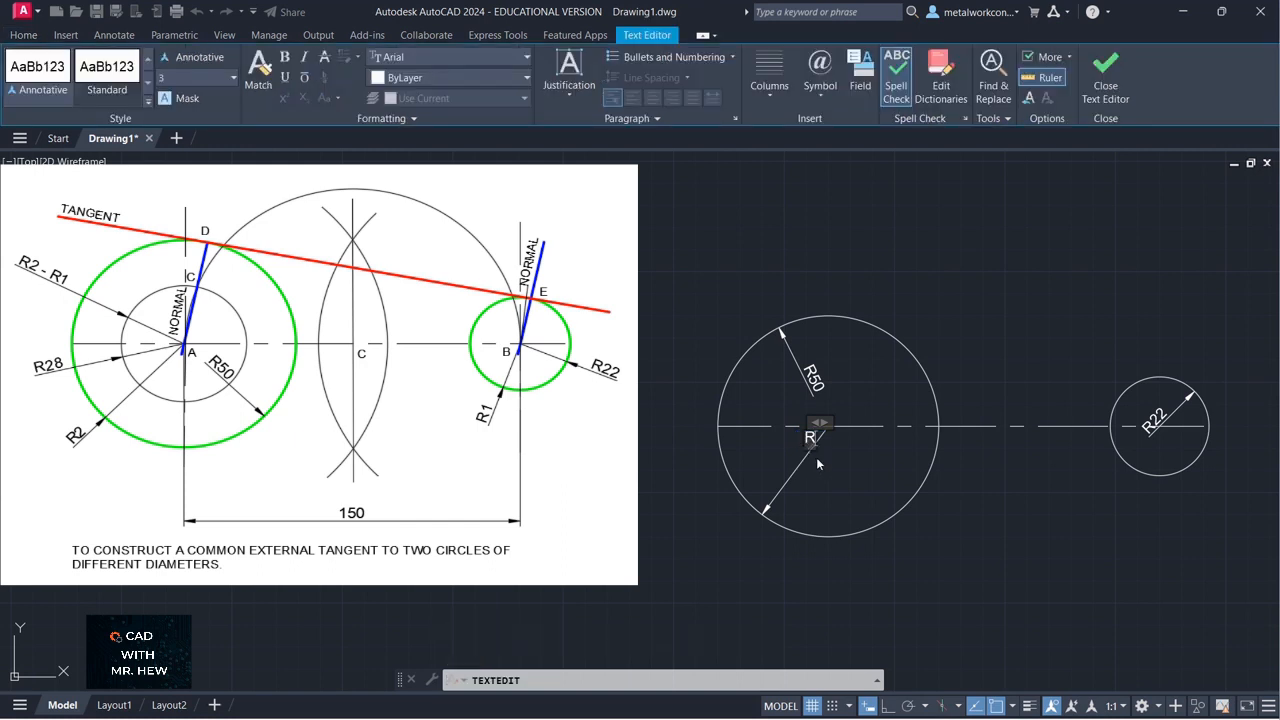
left_click(875, 466)
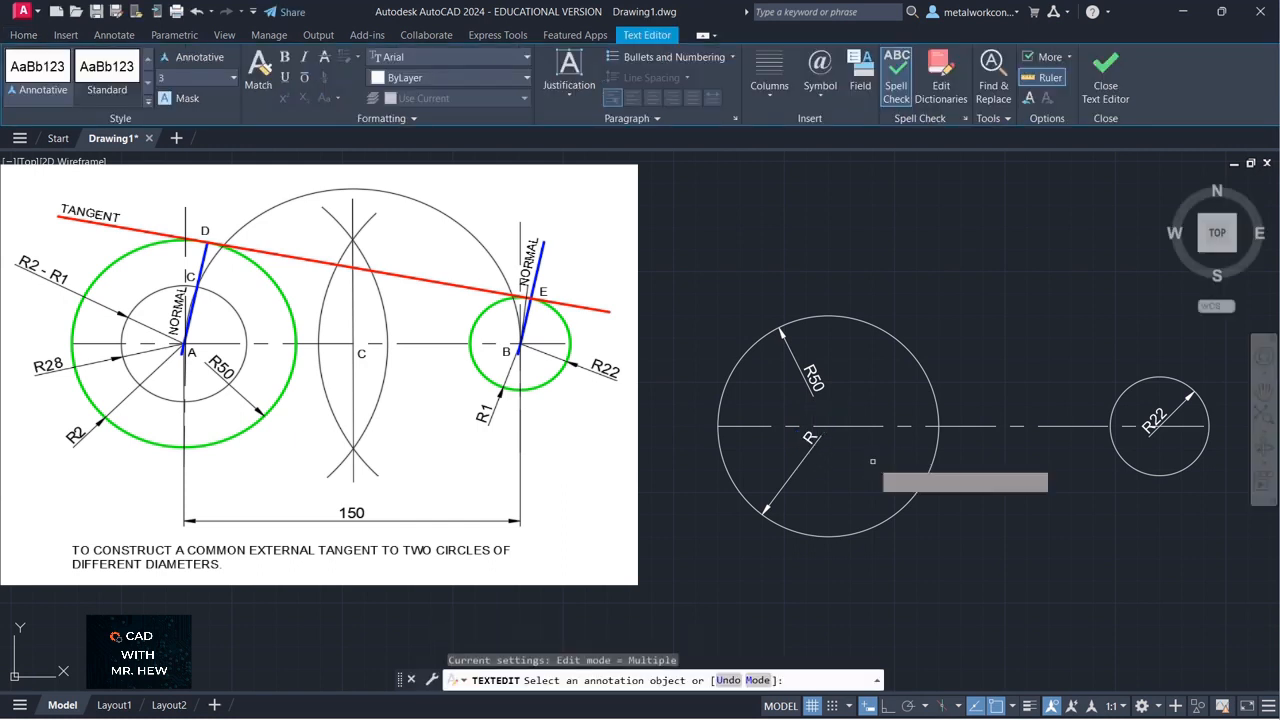
left_click(810, 438)
key("Escape")
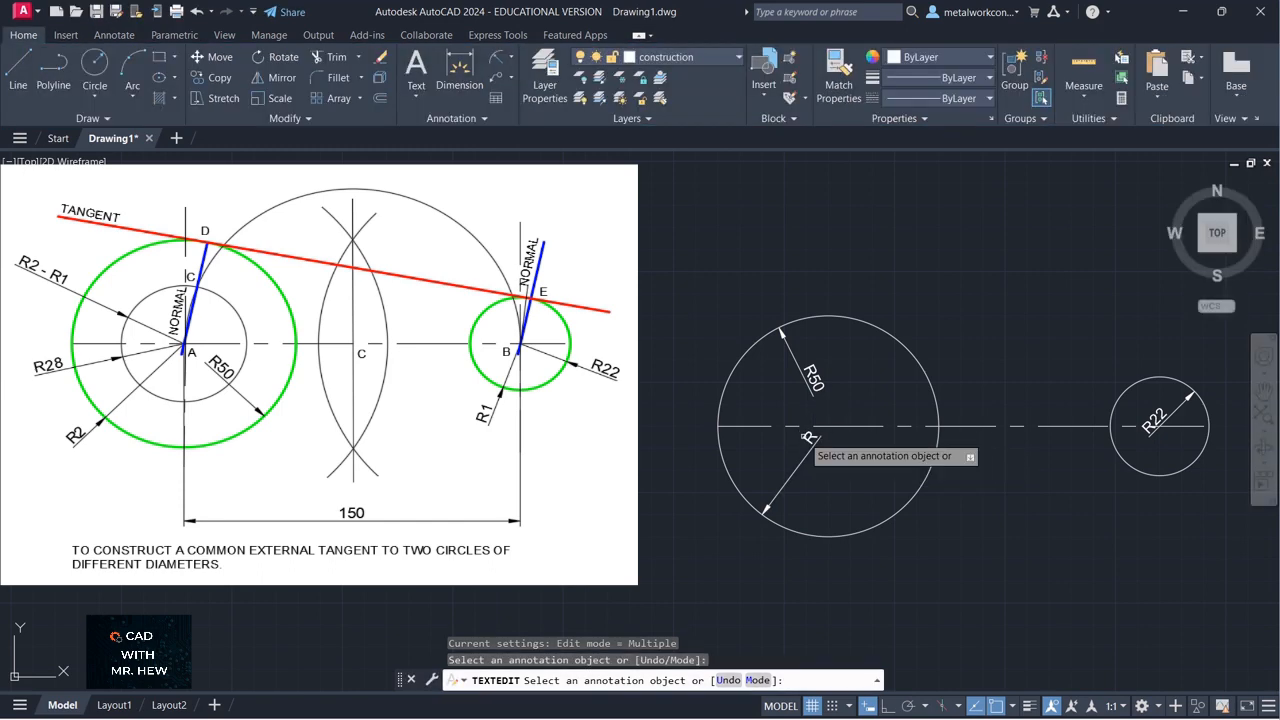
key("Escape")
Move the R dimension text about 16 units from the large circle's center toward its lower-left arrowhead
left_click(766, 514)
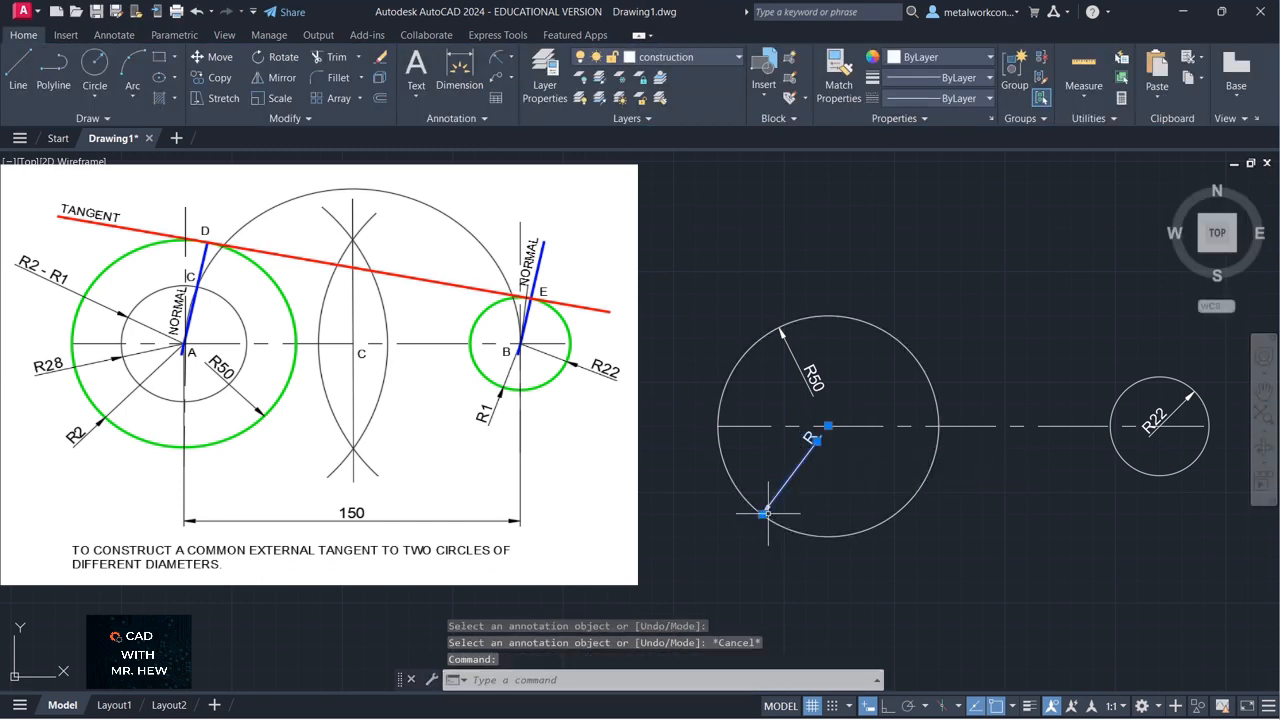
left_click(816, 440)
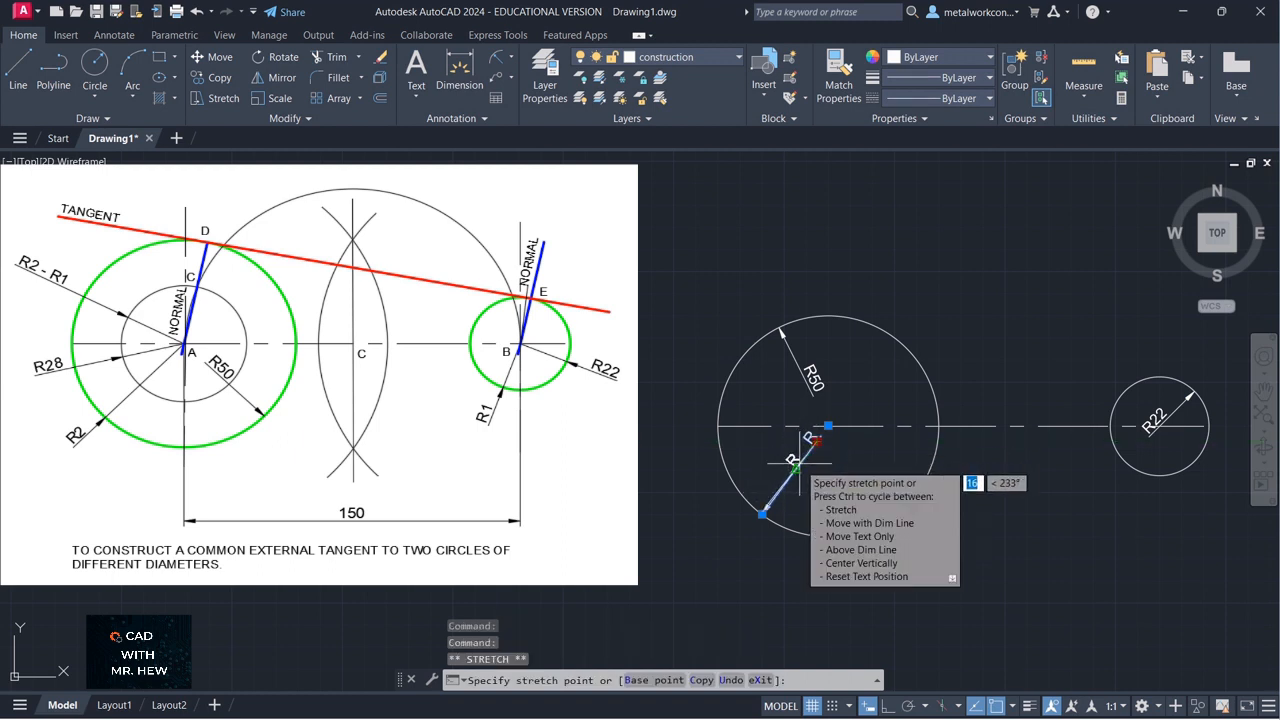
left_click(799, 464)
key("Escape")
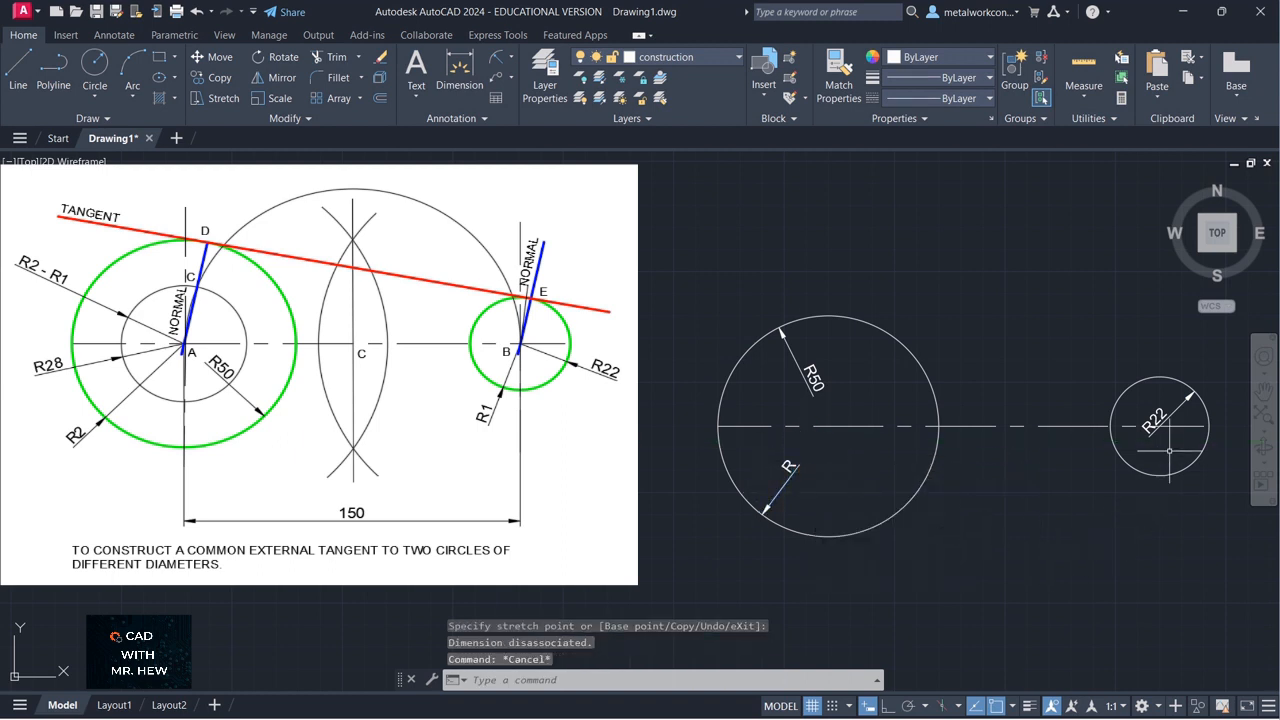
Add a second radius dimension to the small circle's lower-right part, placing its text inside just below the center
left_click(496, 58)
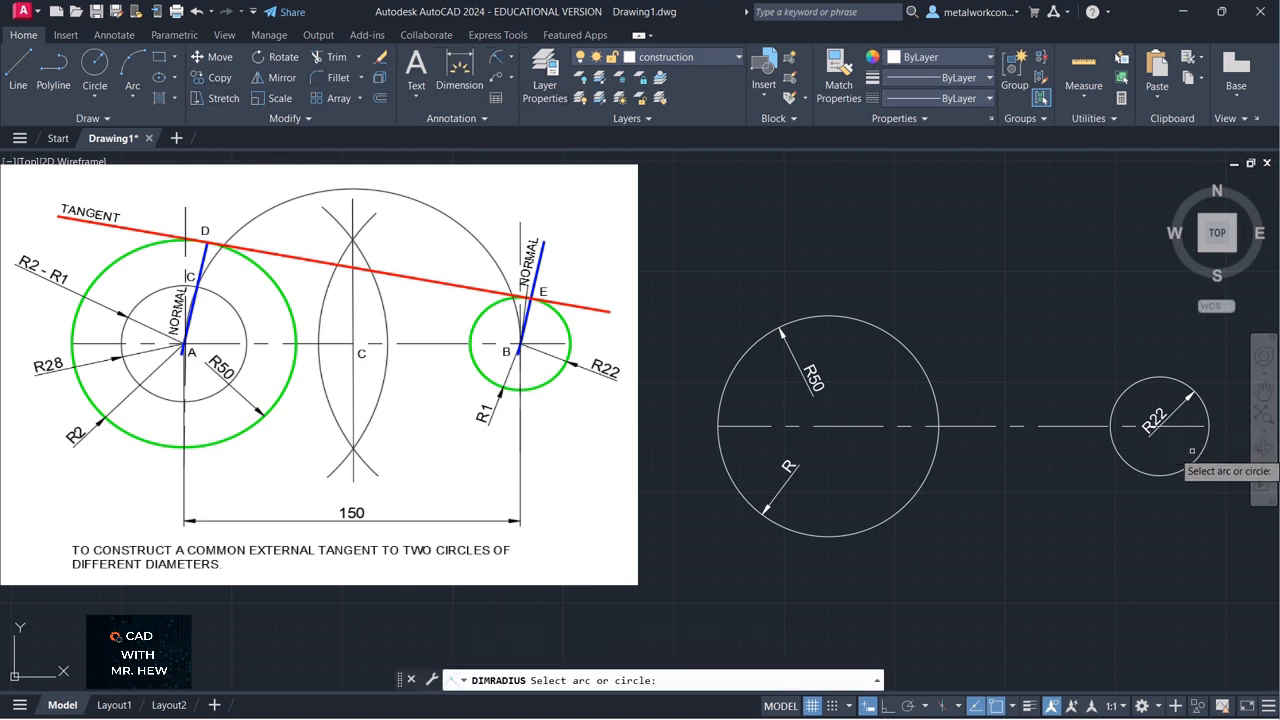
left_click(1120, 454)
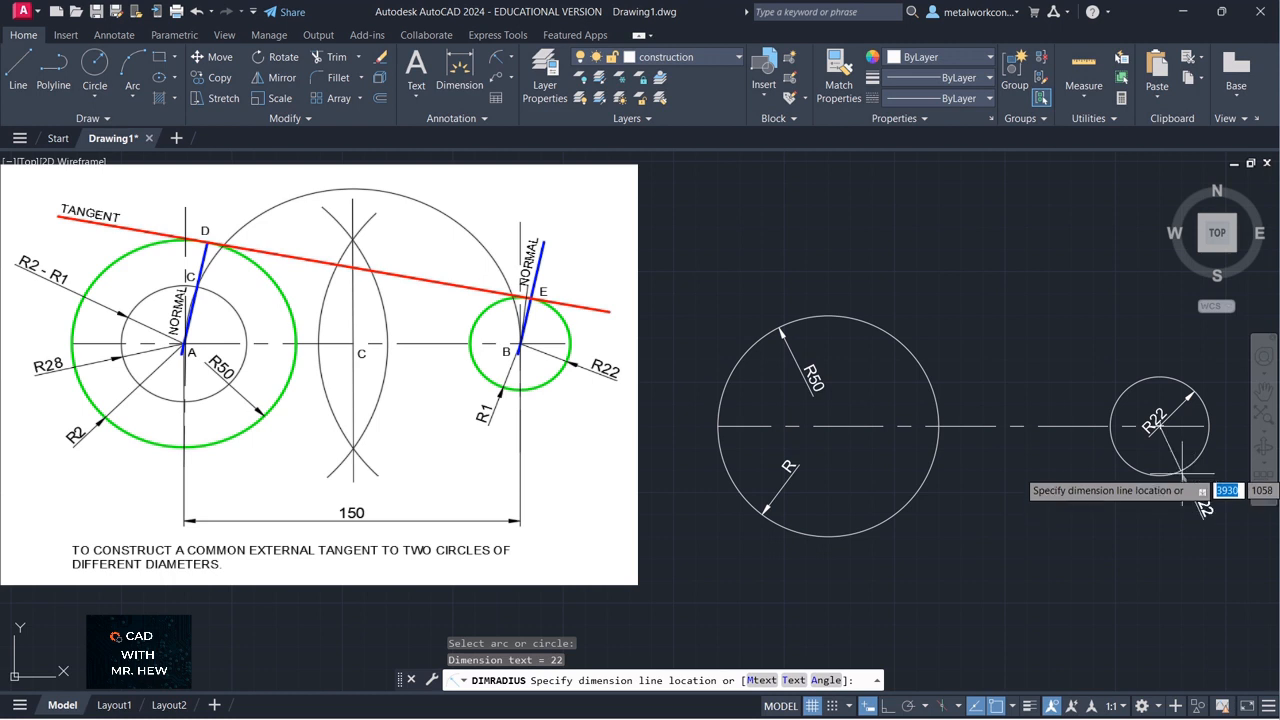
left_click(1168, 442)
Replace the text of the small circle's lower radius dimension with R1
double_click(1175, 445)
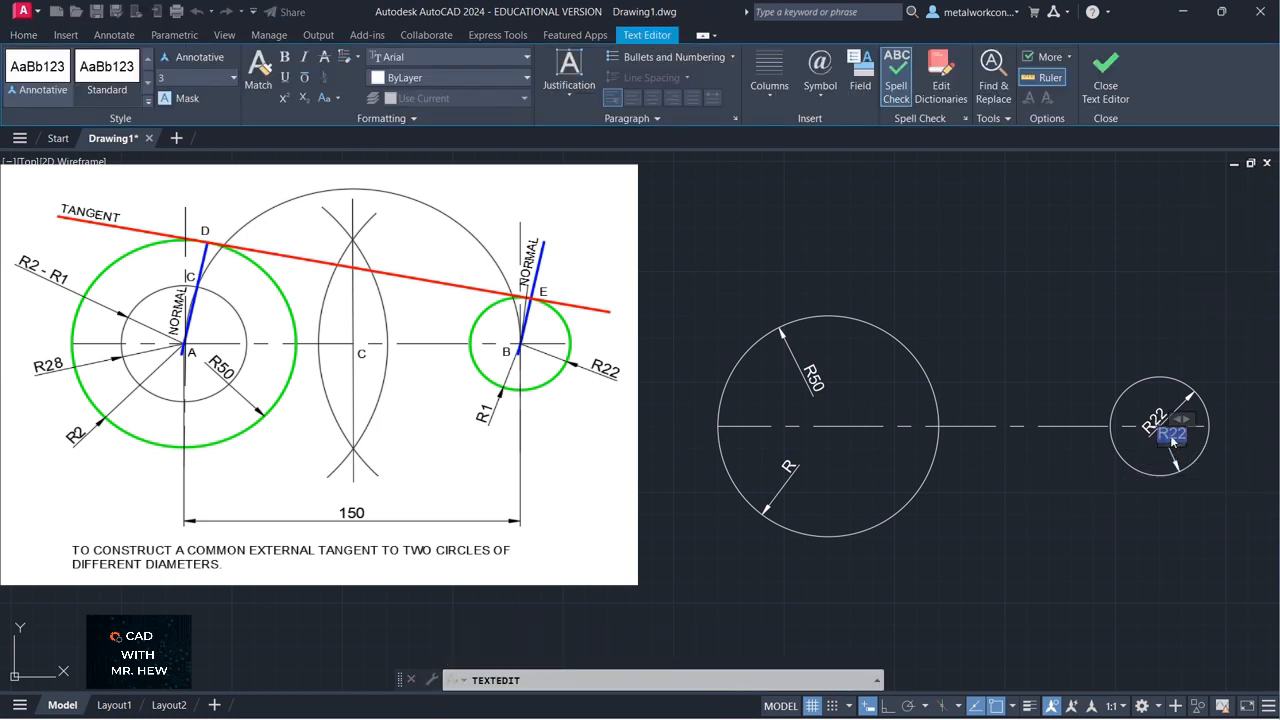
key("BackSpace")
type("R")
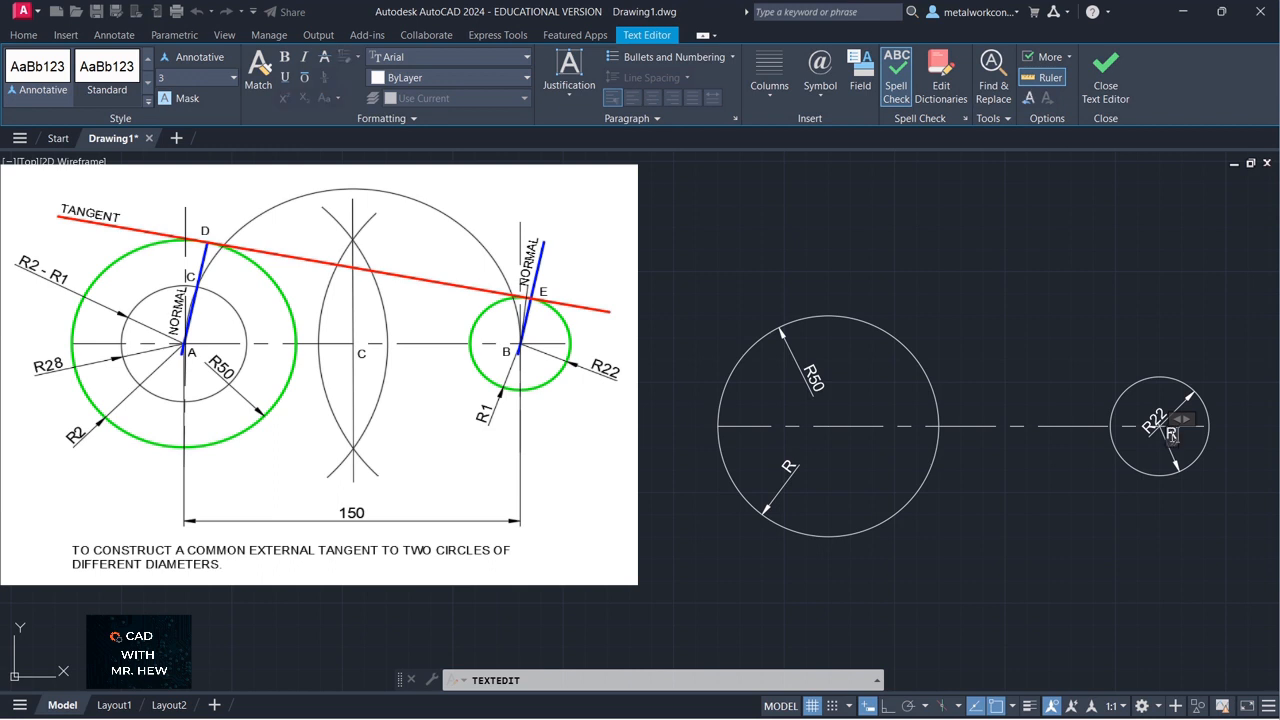
type("1")
left_click(1050, 462)
Change the large circle's R dimension text to R2 and end text editing
left_click(789, 467)
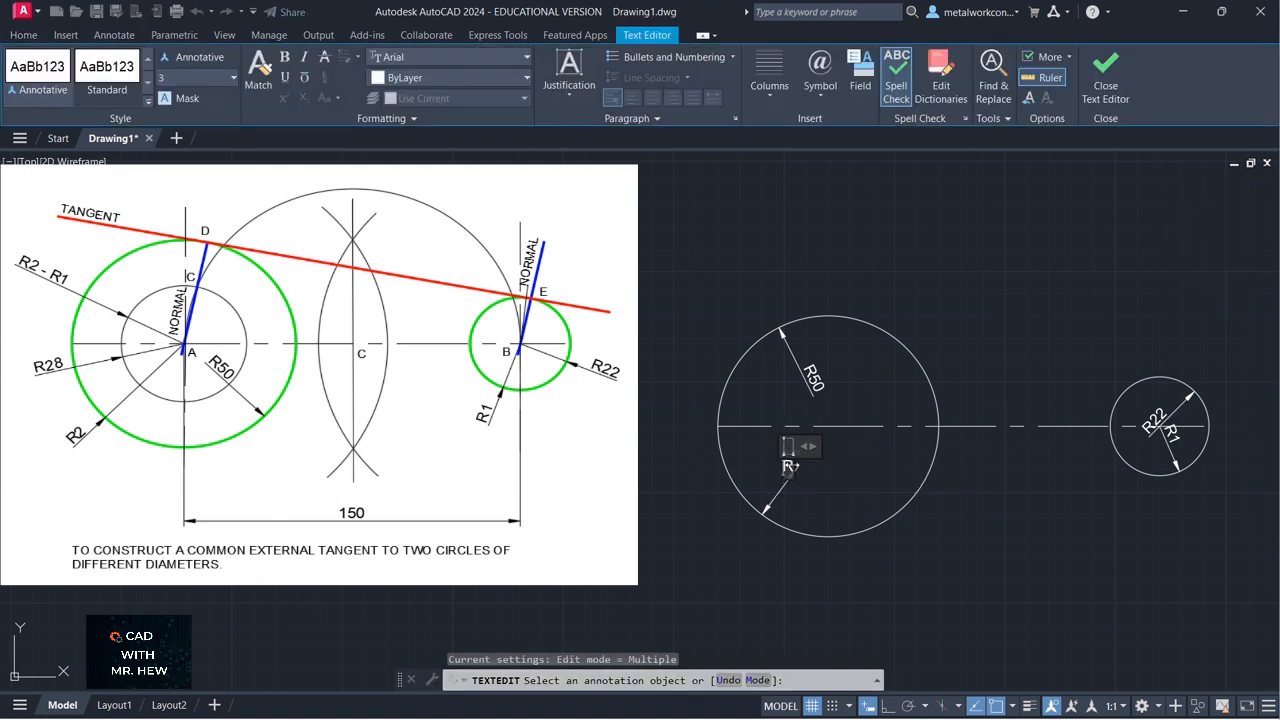
type("2")
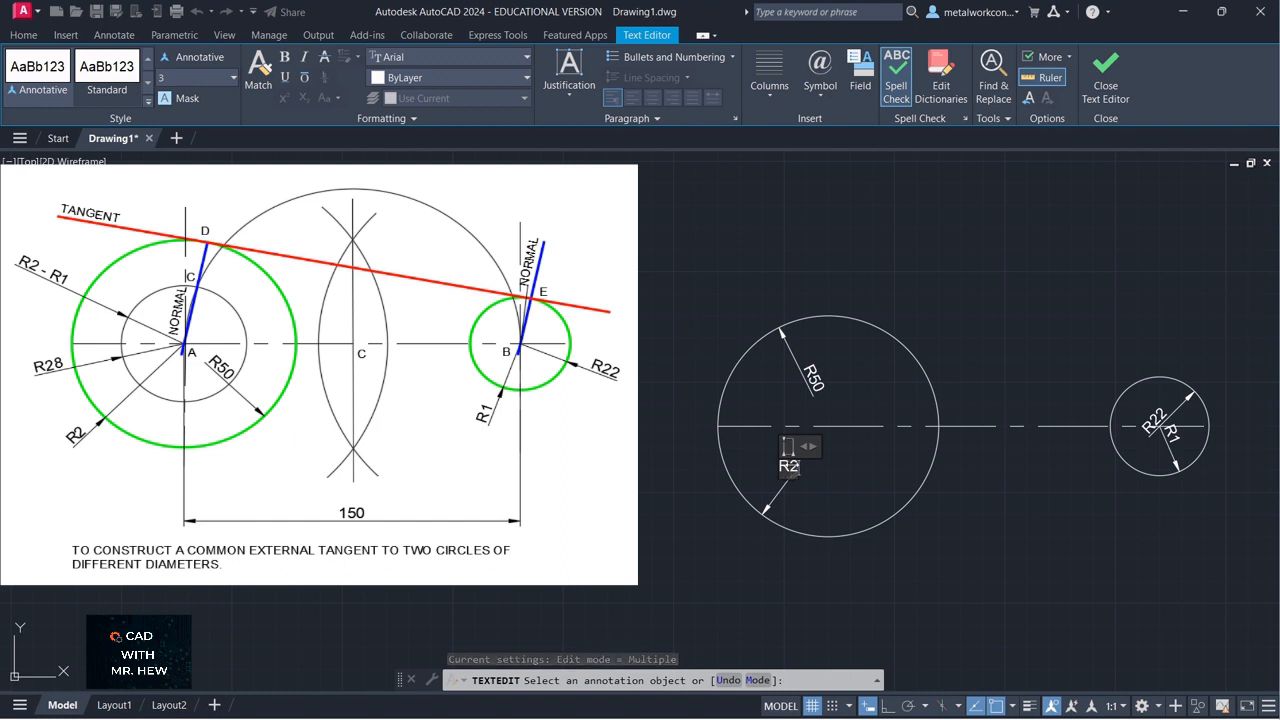
left_click(810, 487)
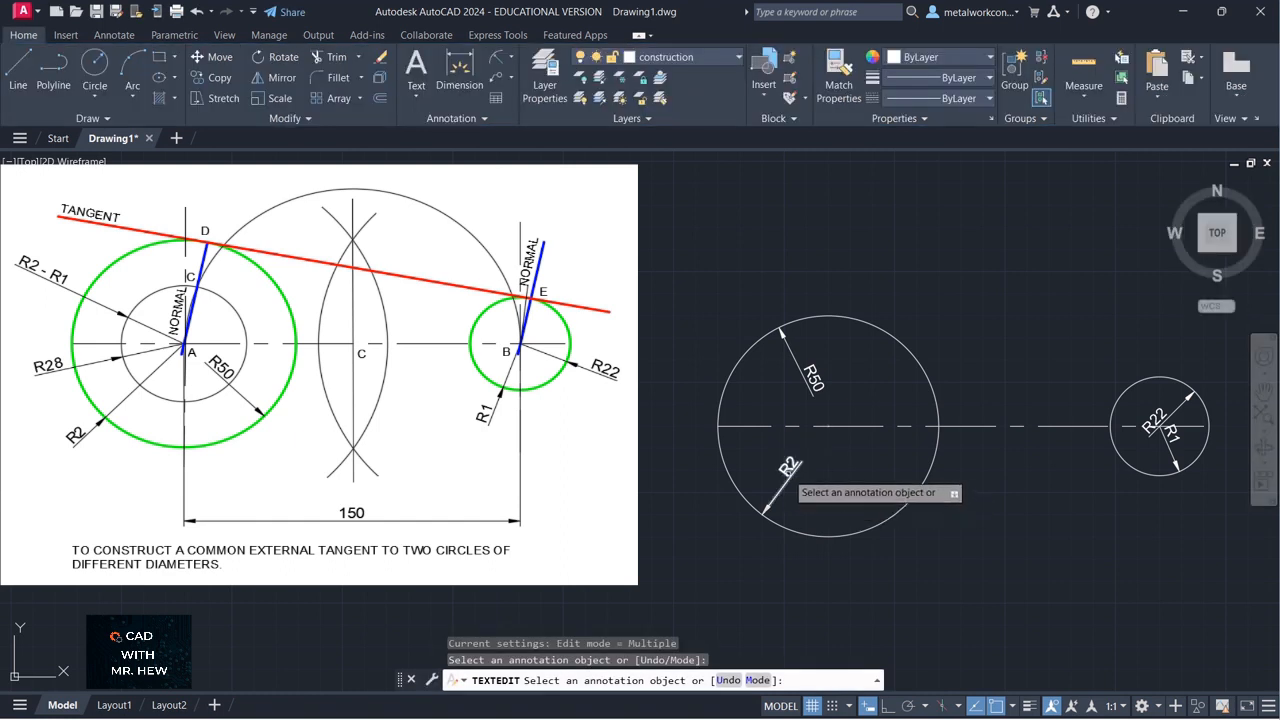
key("Escape")
key("Escape")
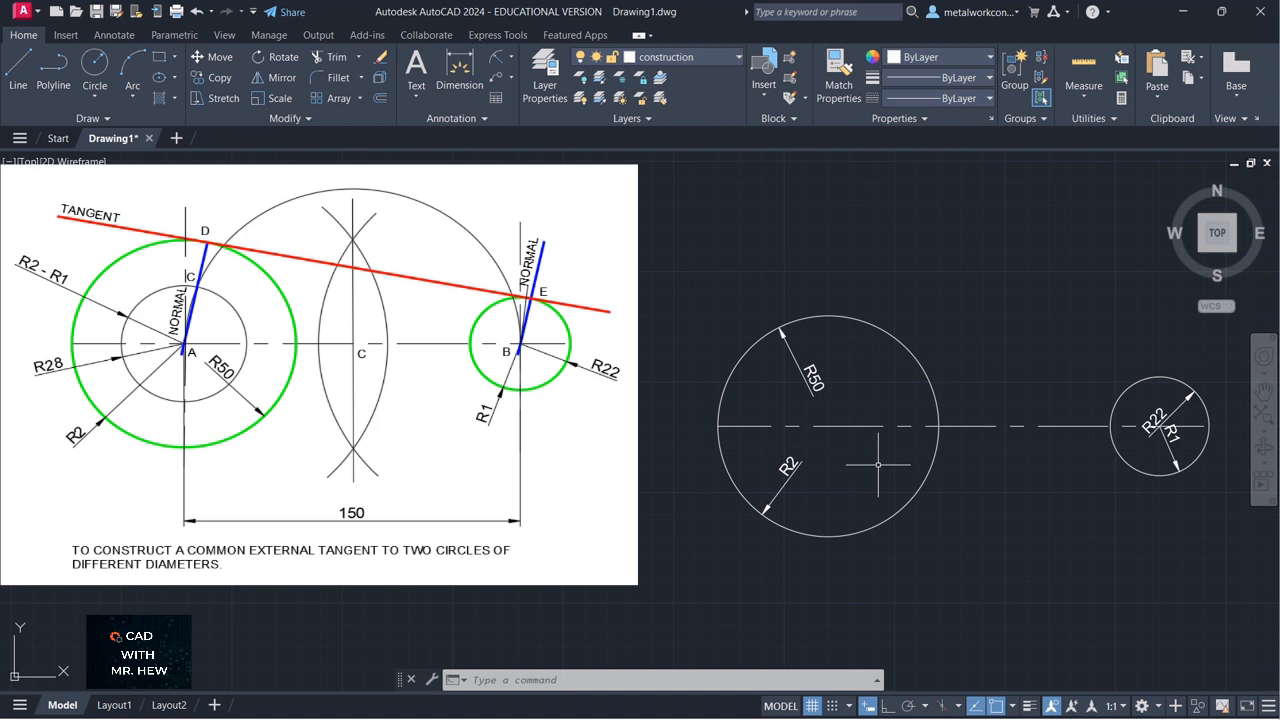
Draw a construction circle of radius 28 concentric with the large R50 circle, centered on the centerline
left_click(94, 97)
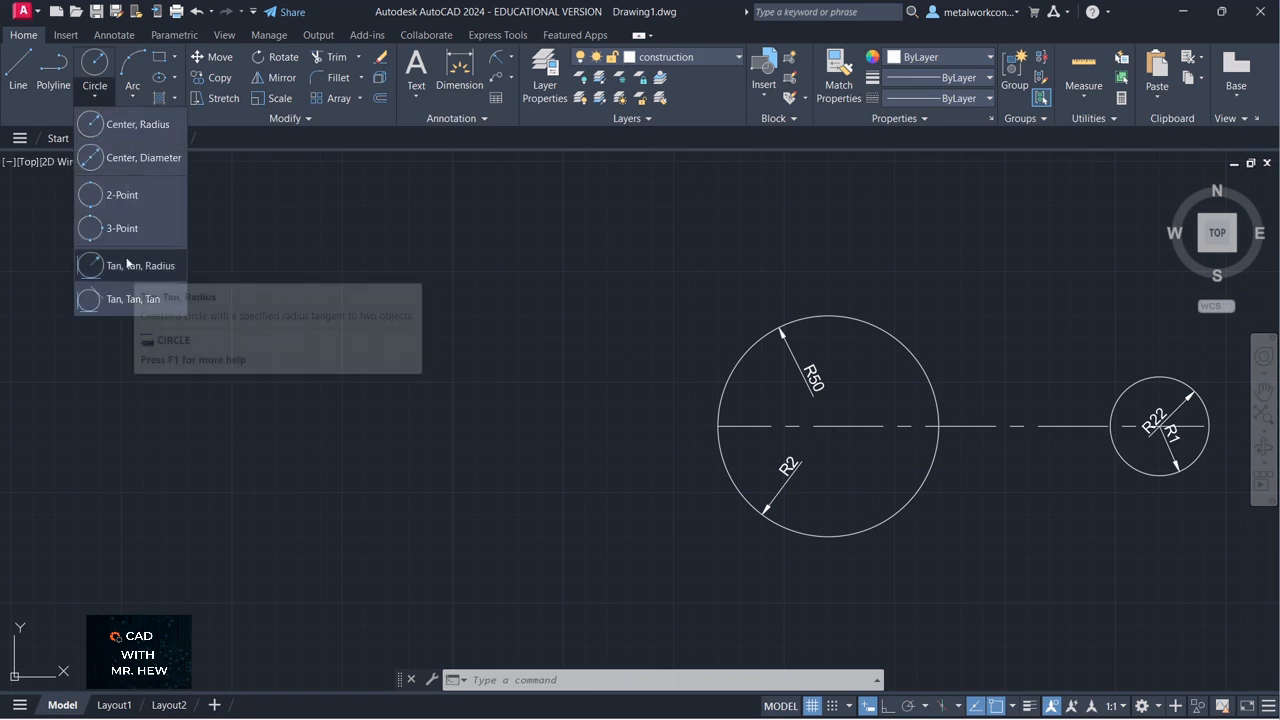
left_click(118, 124)
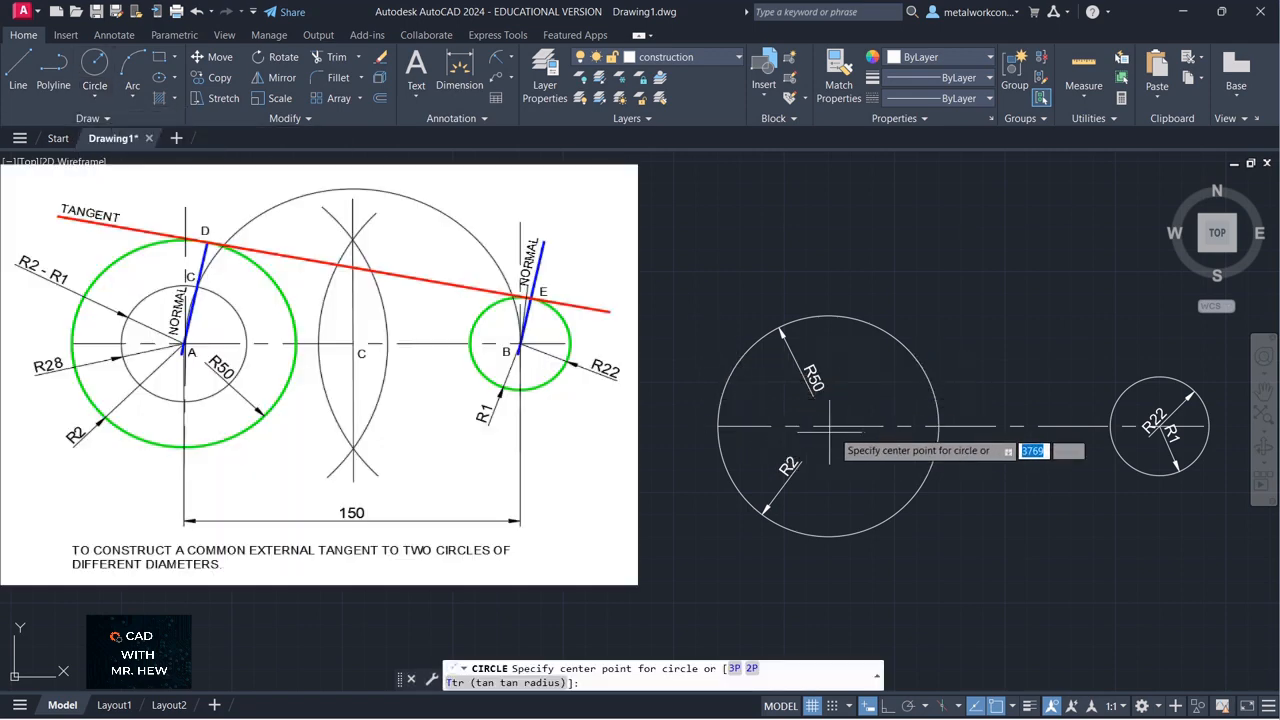
left_click(829, 426)
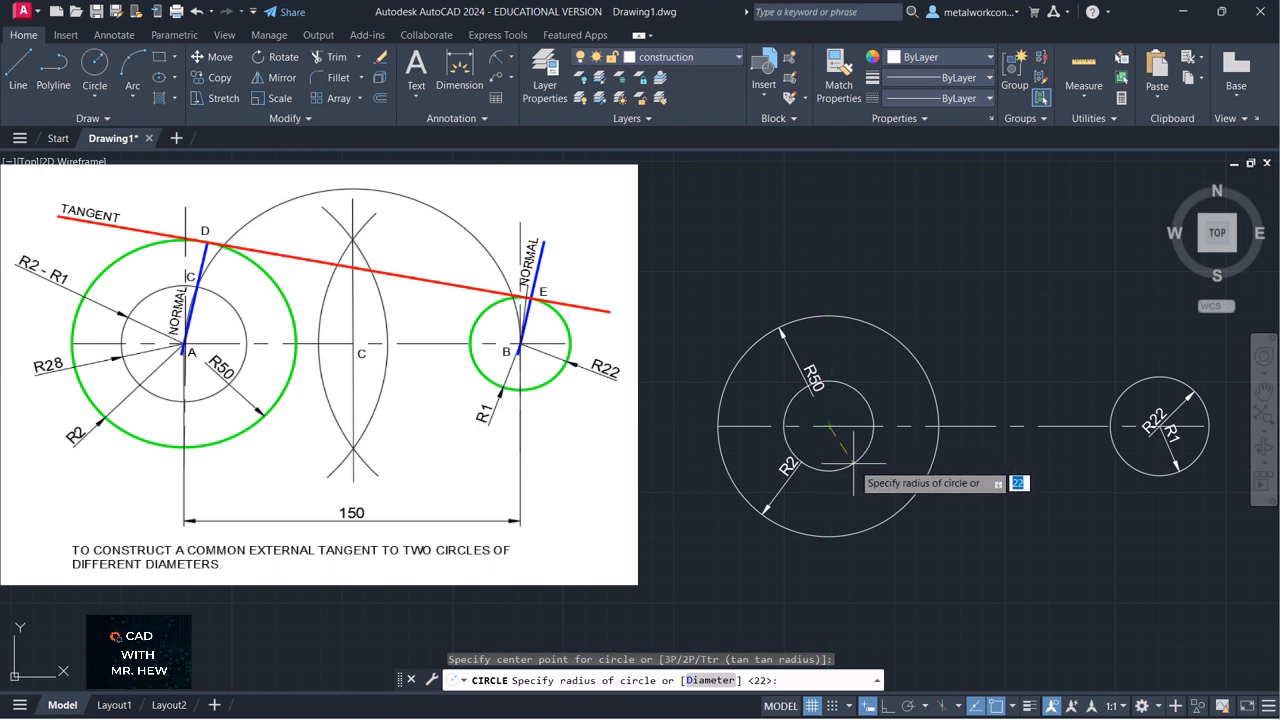
type("28")
key("Return")
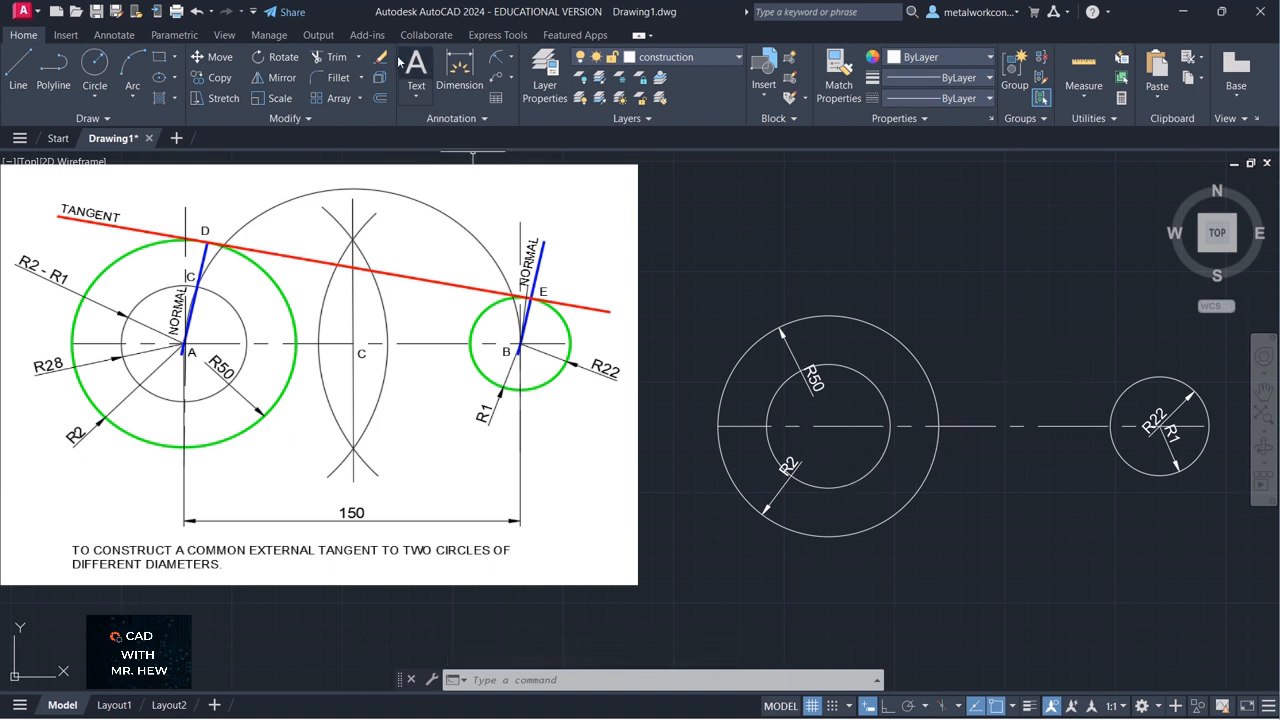
Add a radius dimension to the inner concentric circle's left side, placing its text inside just above the centerline
left_click(497, 57)
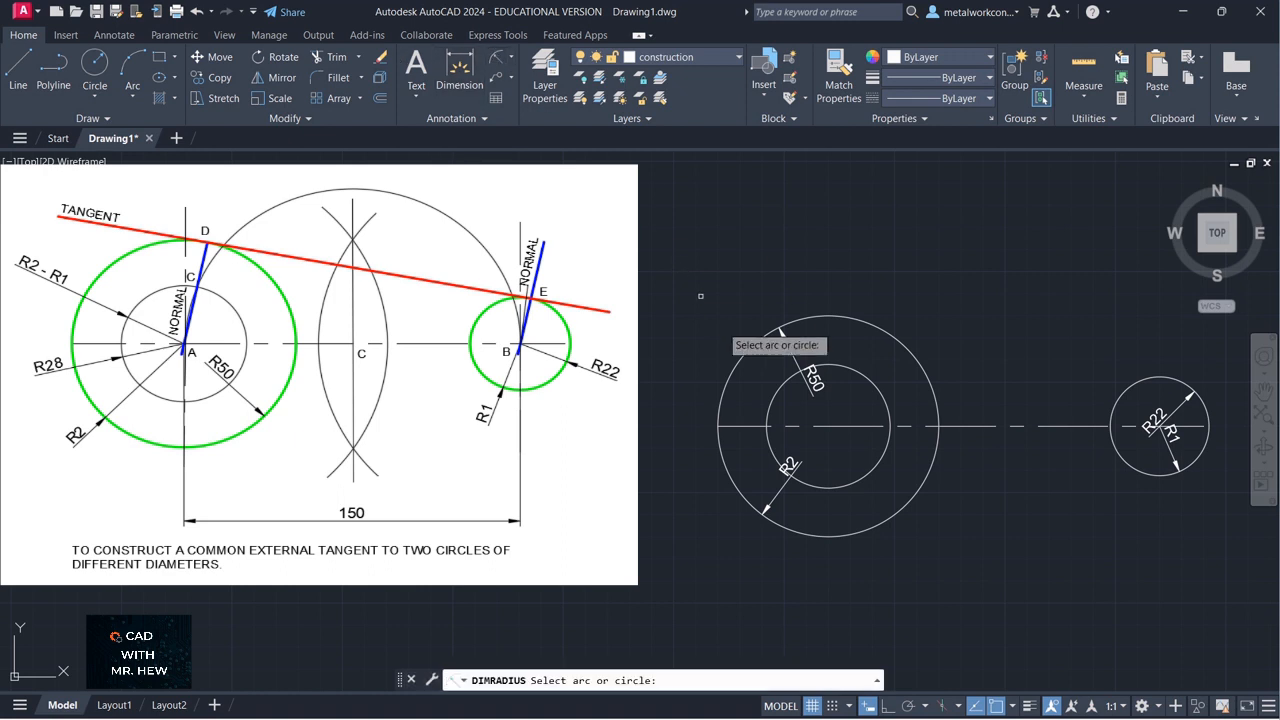
left_click(767, 424)
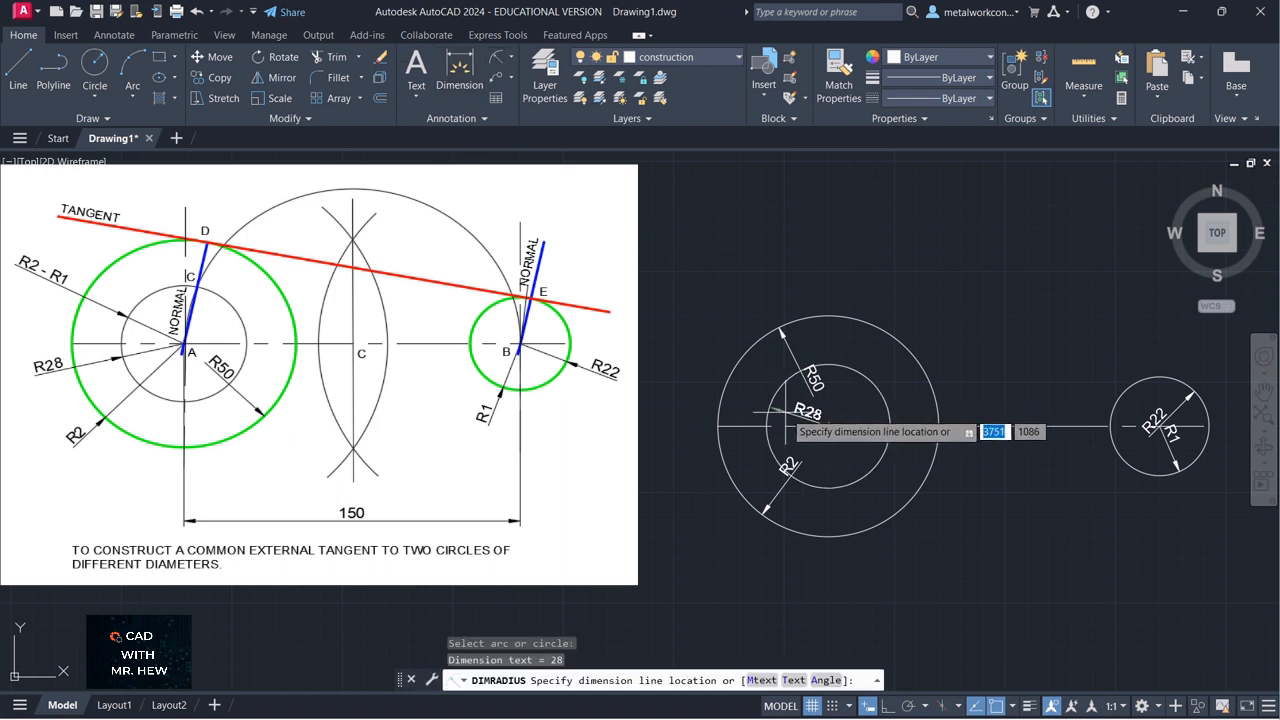
left_click(780, 412)
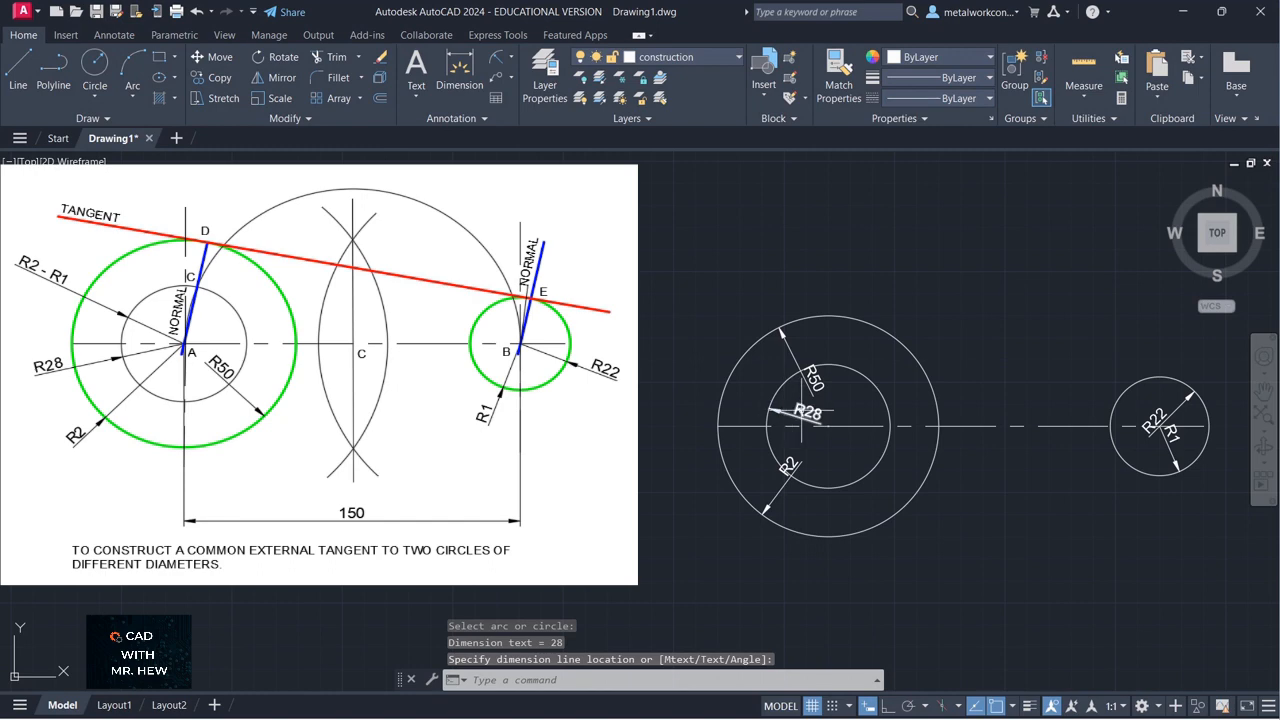
Replace the text of the inner circle's radius dimension with R2 - R1
double_click(802, 411)
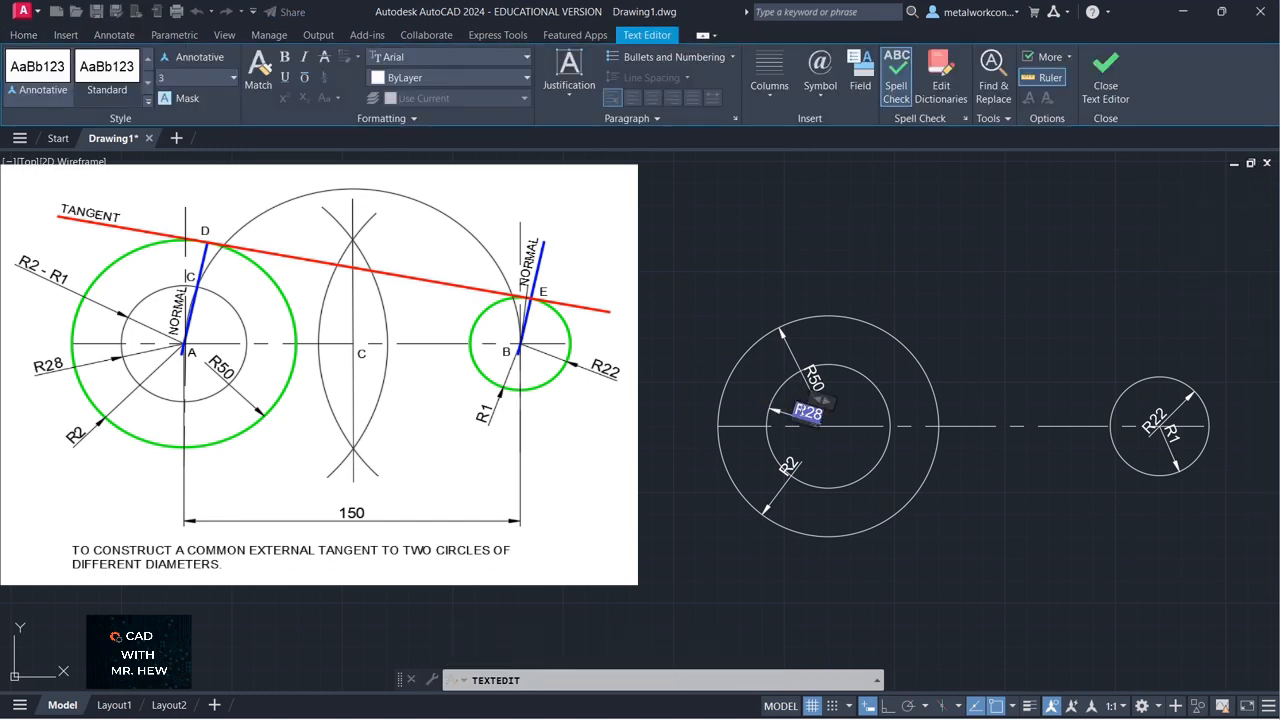
key("Delete")
type("R2 - R1")
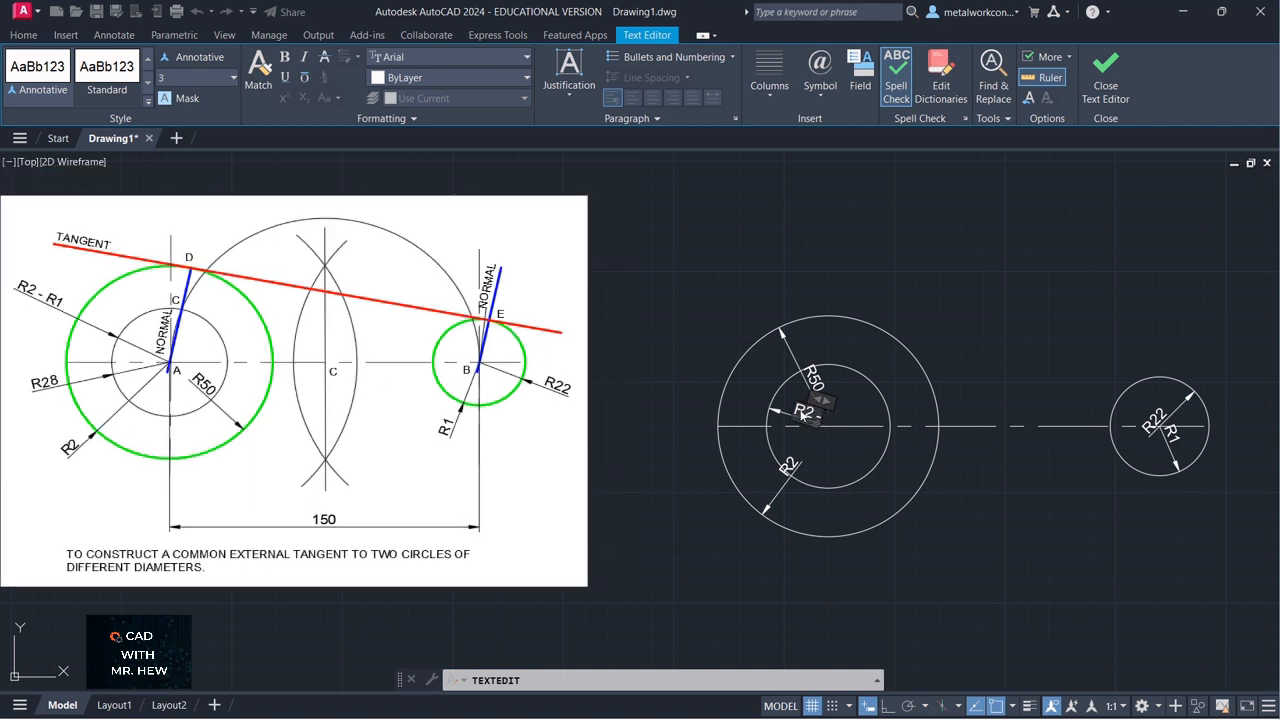